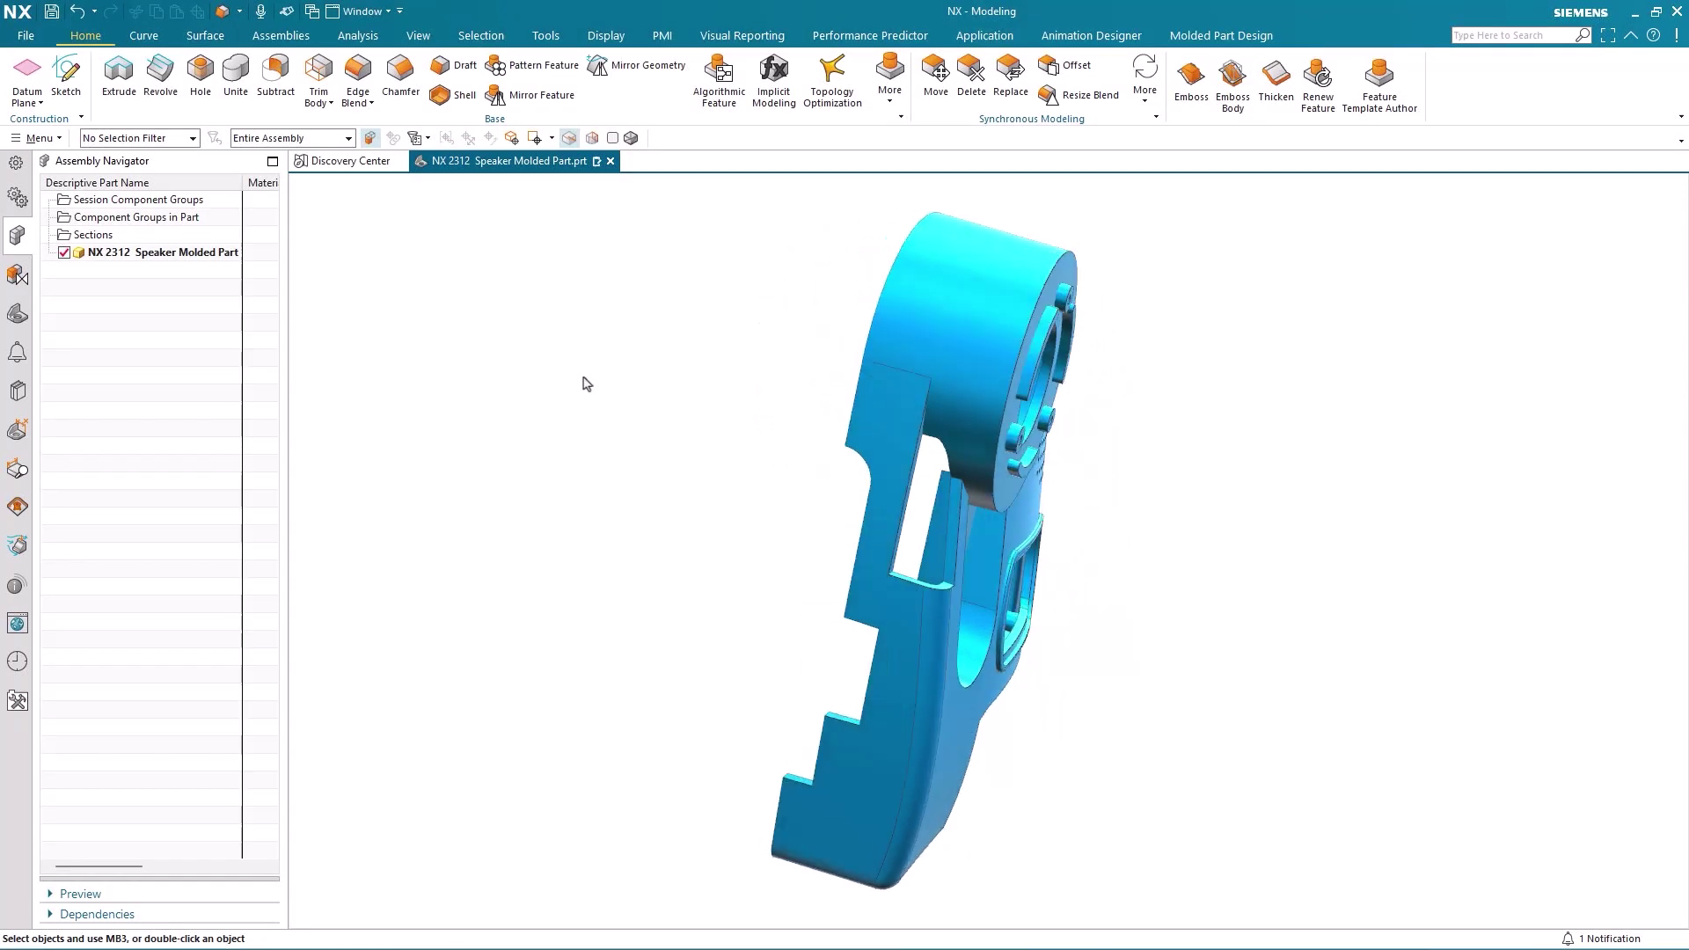
# Step: Orbit the speaker housing to look down into its interior from above
pyautogui.moveTo(581, 382)
pyautogui.mouseDown(button='middle')
pyautogui.moveTo(549, 382)
pyautogui.moveTo(615, 379)
pyautogui.moveTo(844, 278)
pyautogui.mouseUp(button='middle')
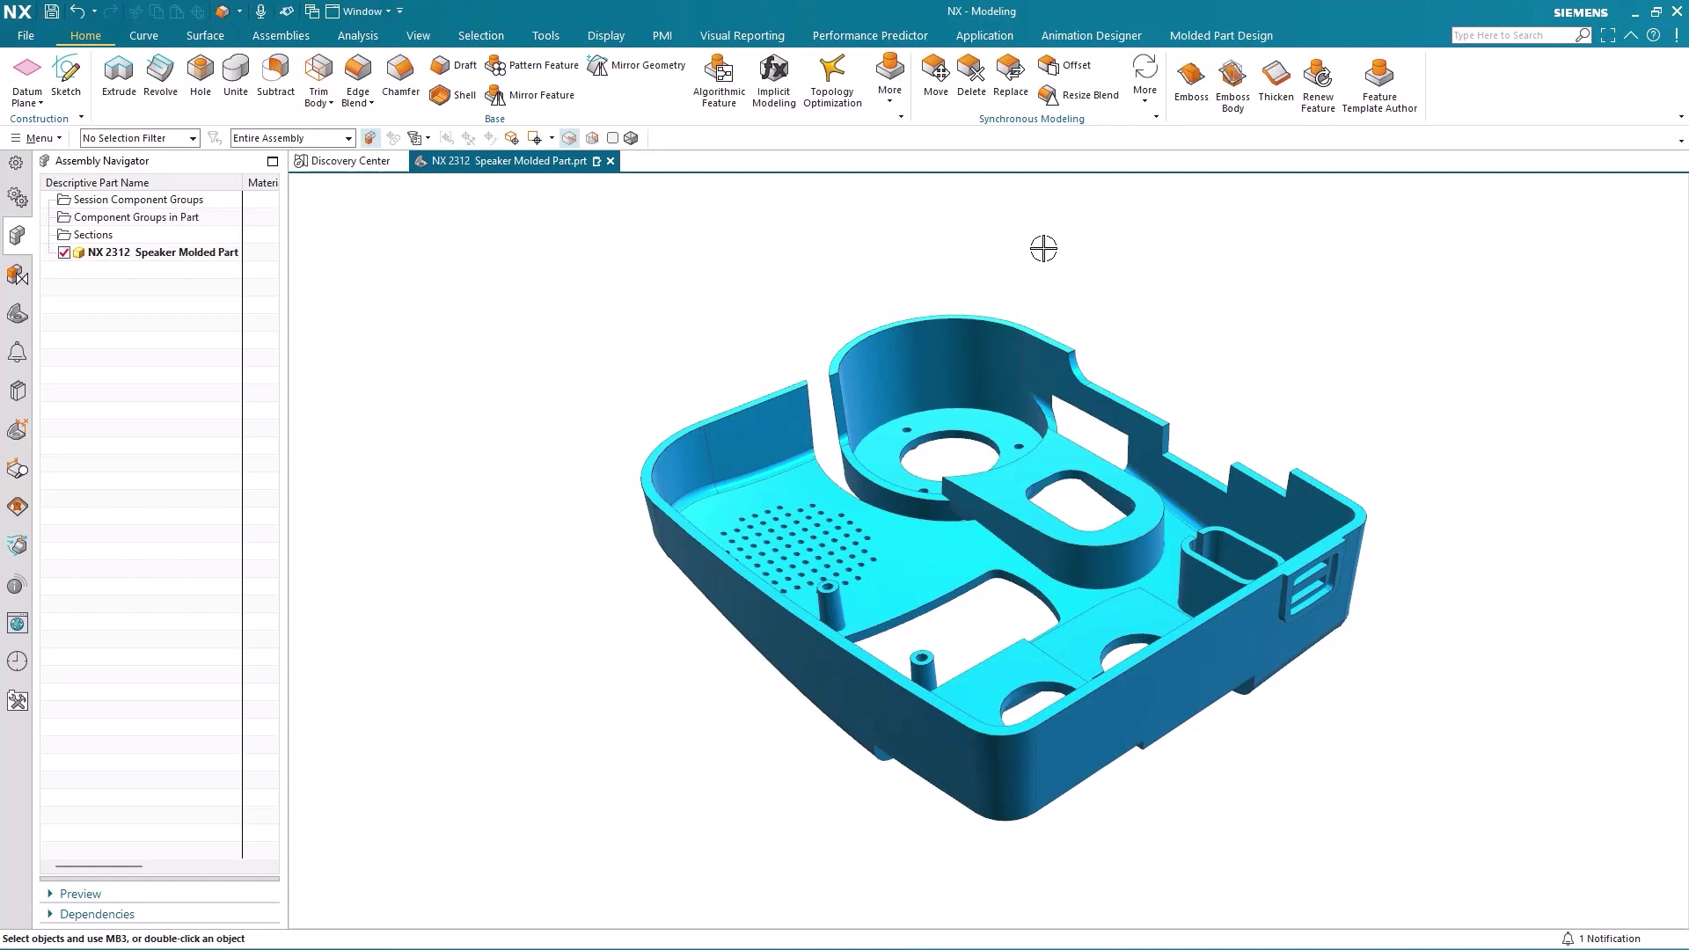
# Step: In Molded Part Design, set the draw direction to an upward Orientation
pyautogui.click(1216, 36)
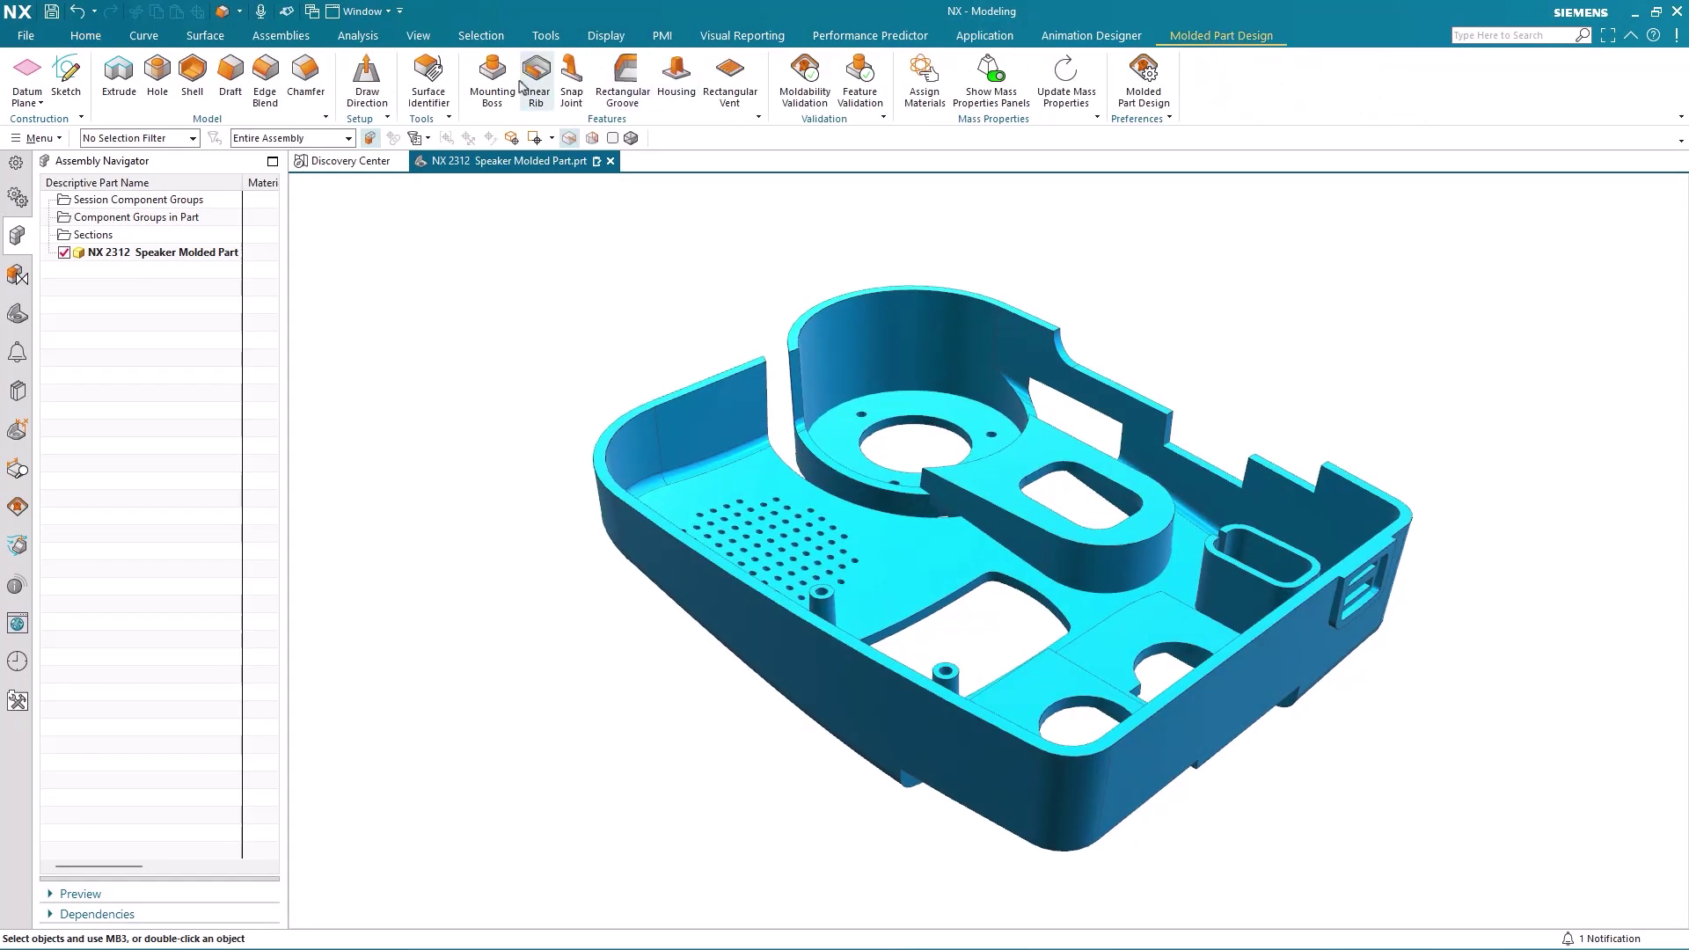
pyautogui.click(368, 82)
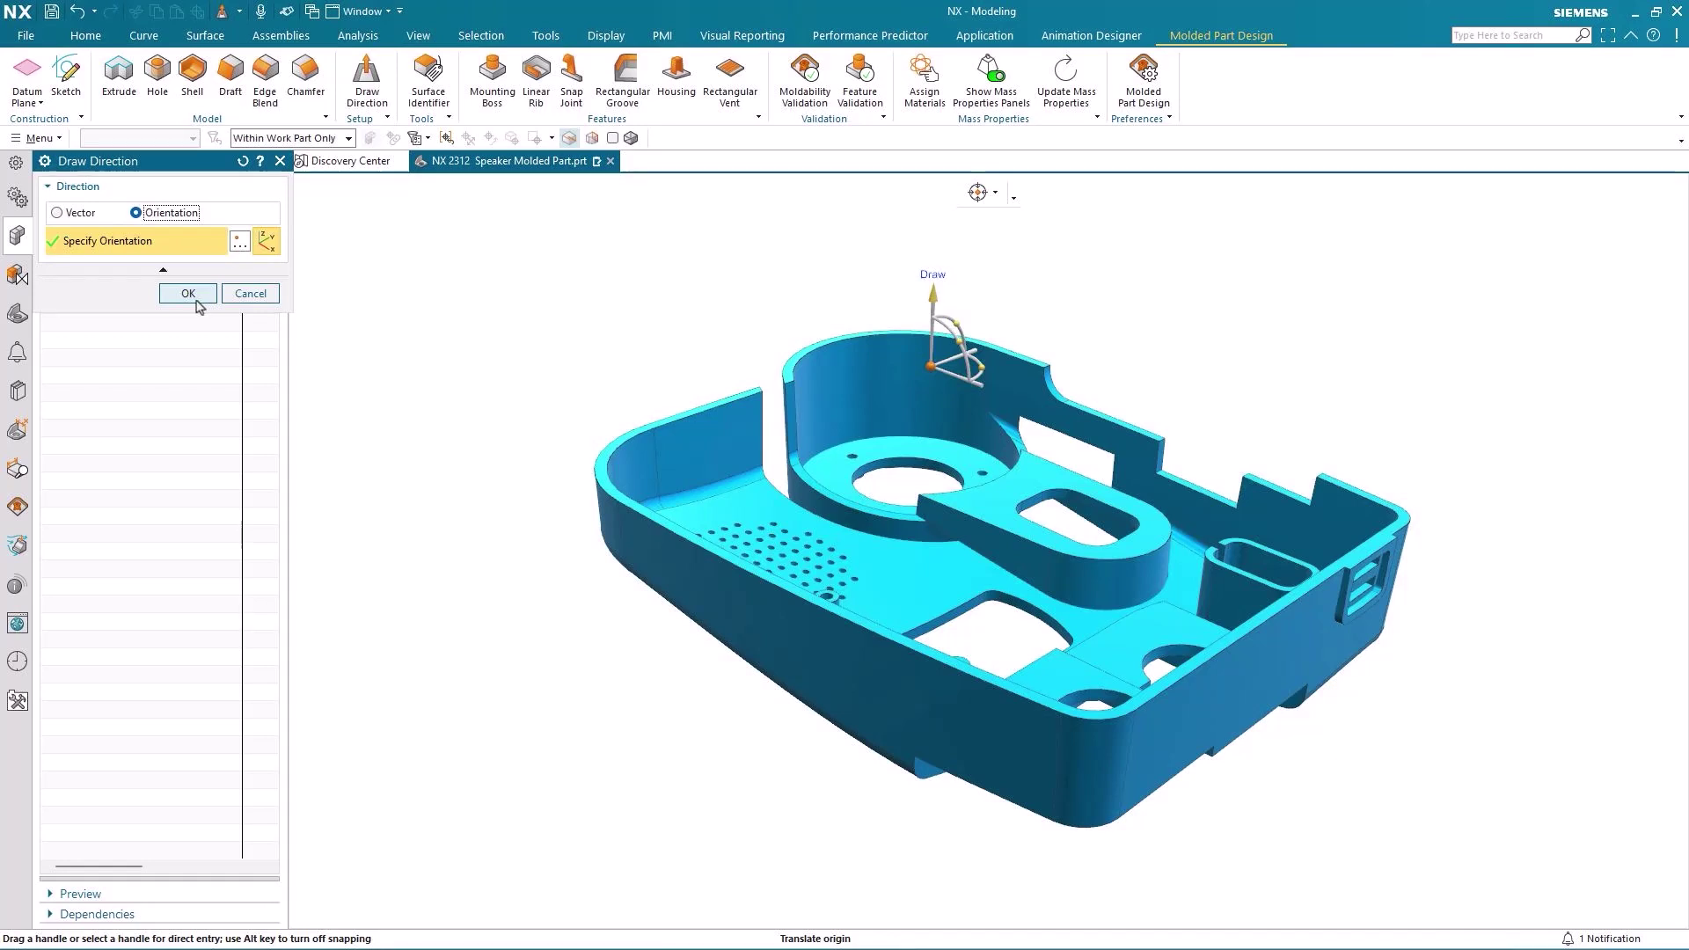
pyautogui.click(189, 294)
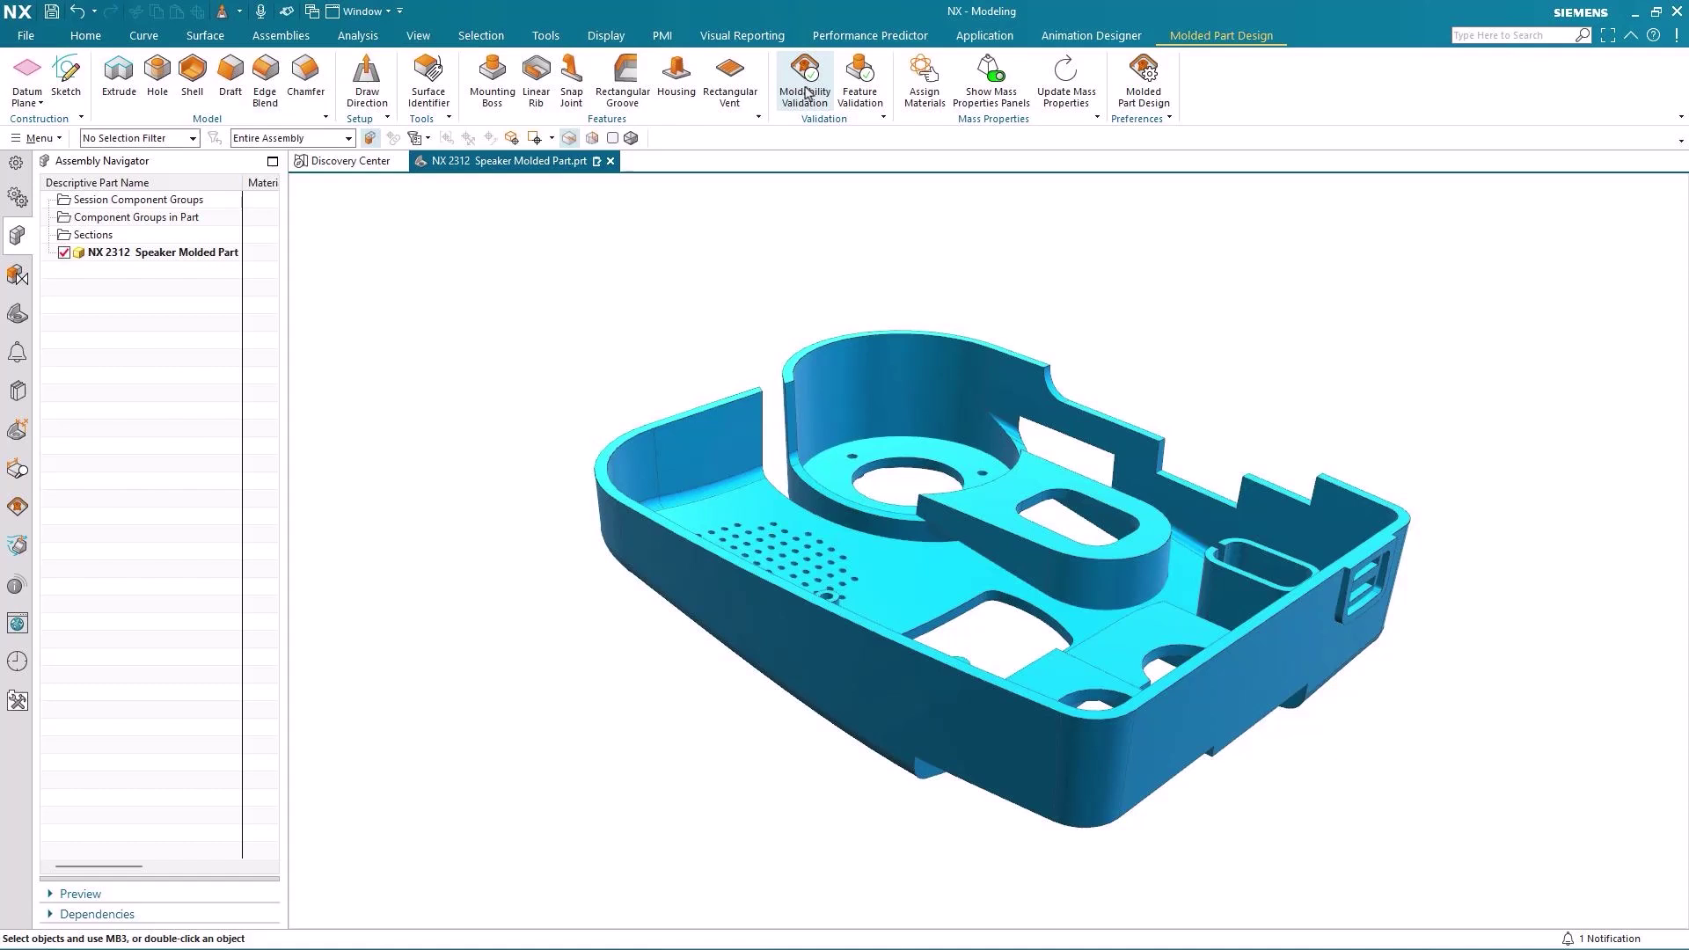
# Step: Run Moldability Validation, widen the navigator, and hide the Thick Walls and Negative Draft results
pyautogui.click(806, 93)
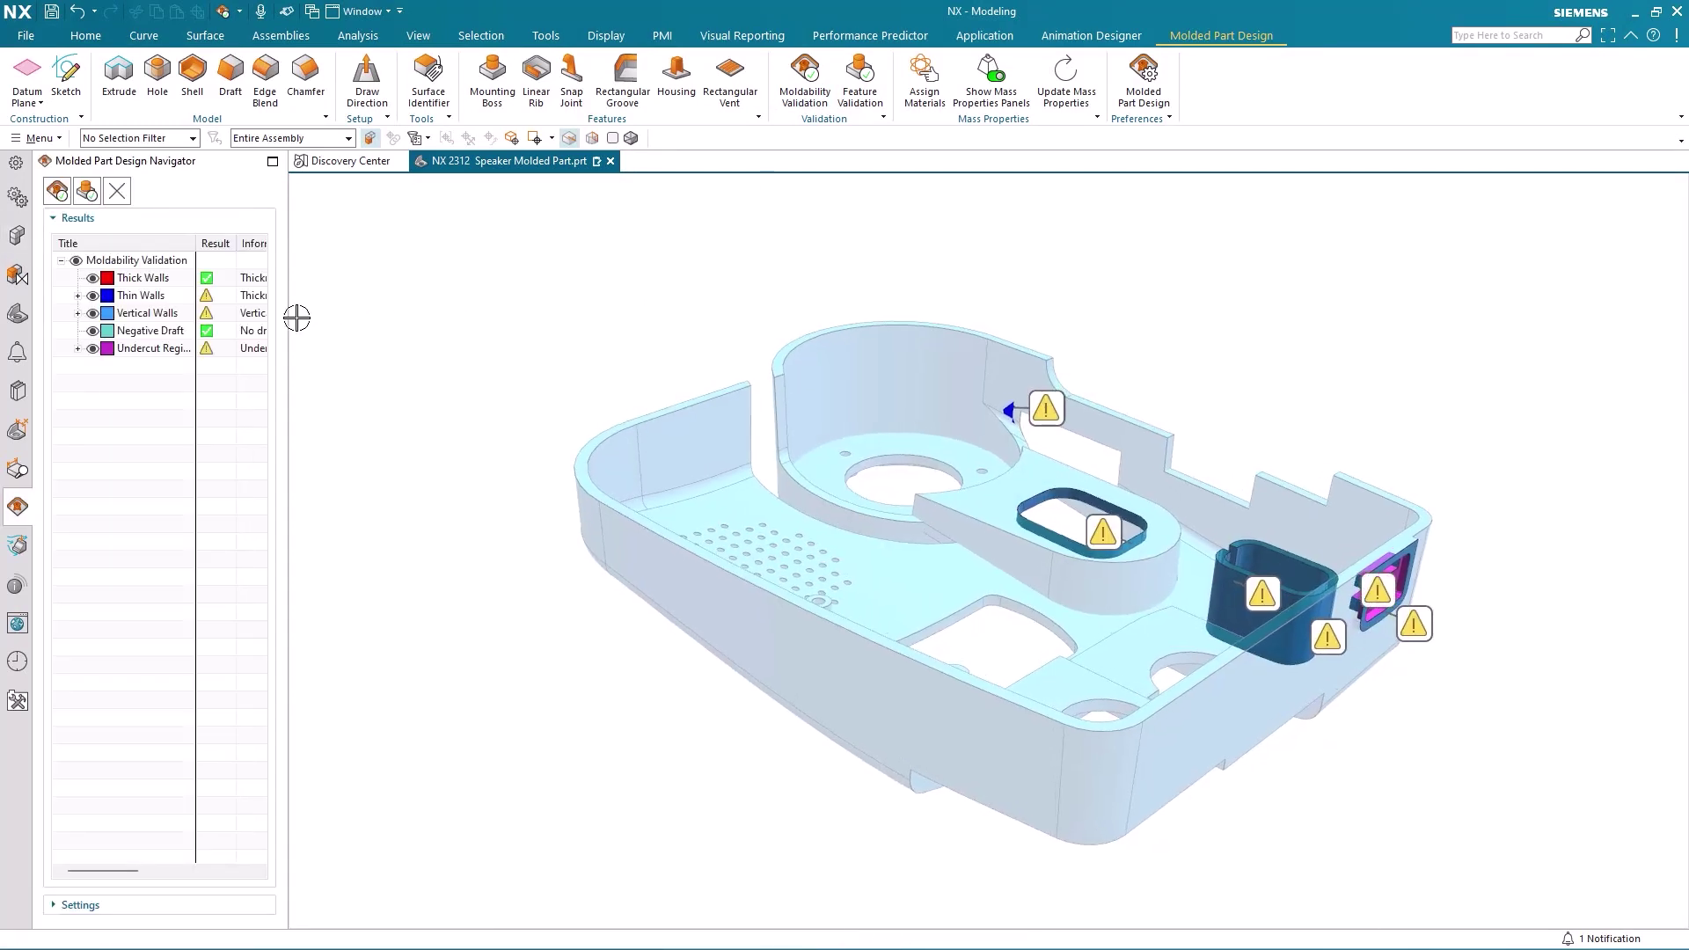
pyautogui.moveTo(297, 318); pyautogui.dragTo(514, 331)
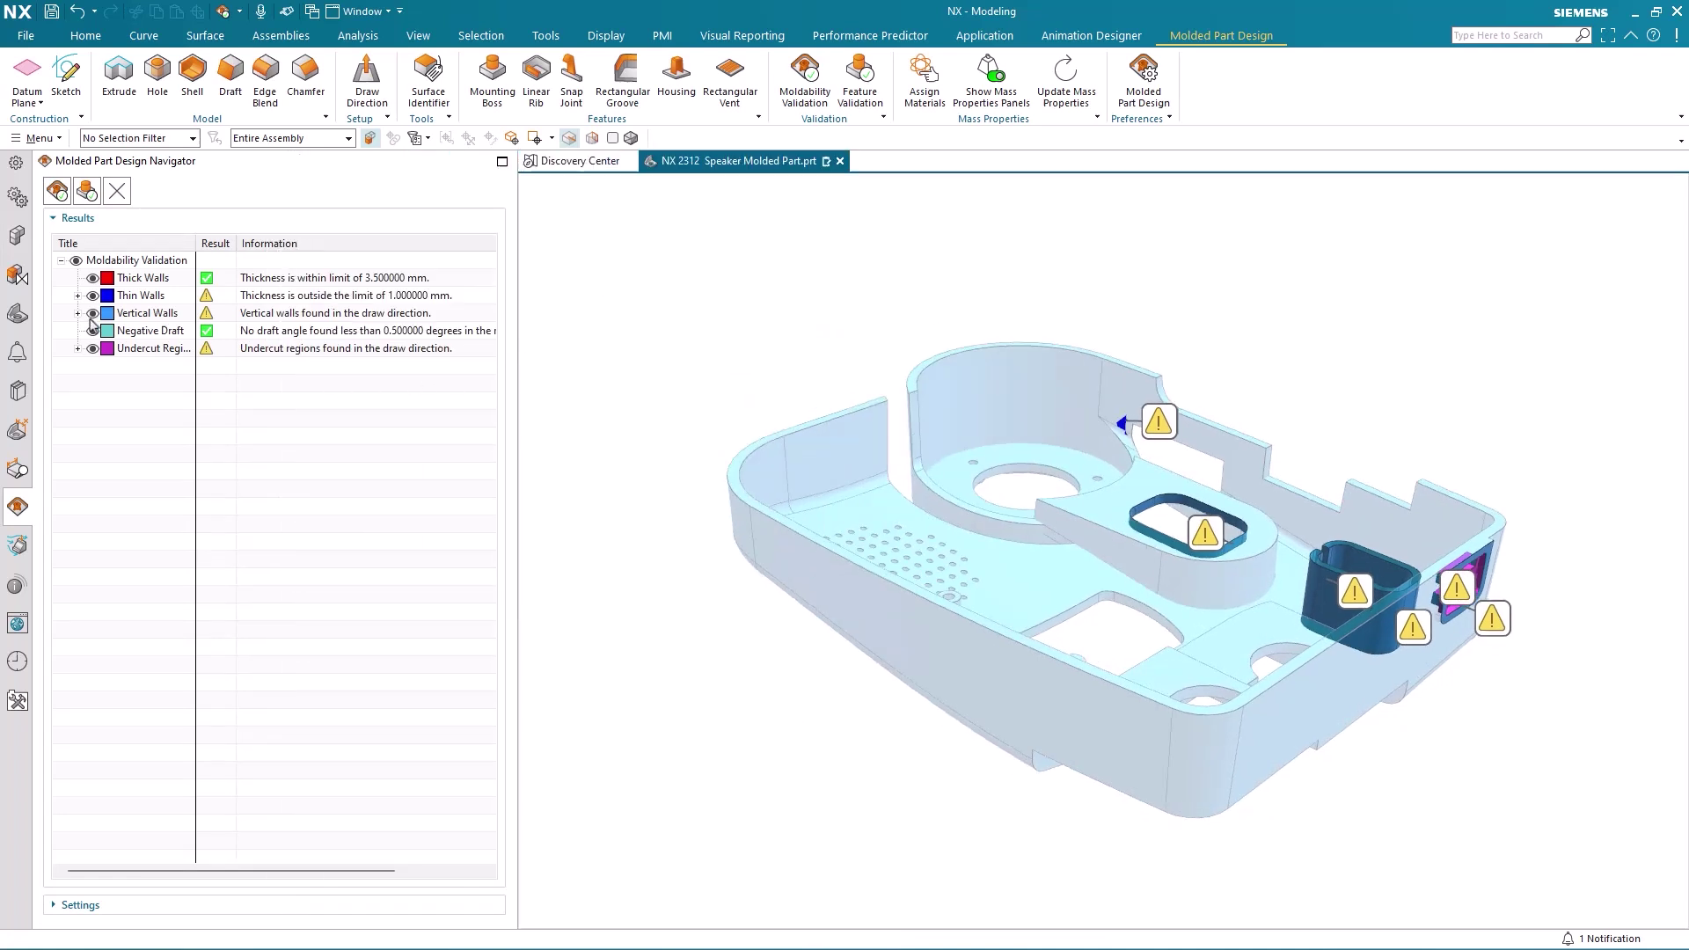
pyautogui.click(92, 278)
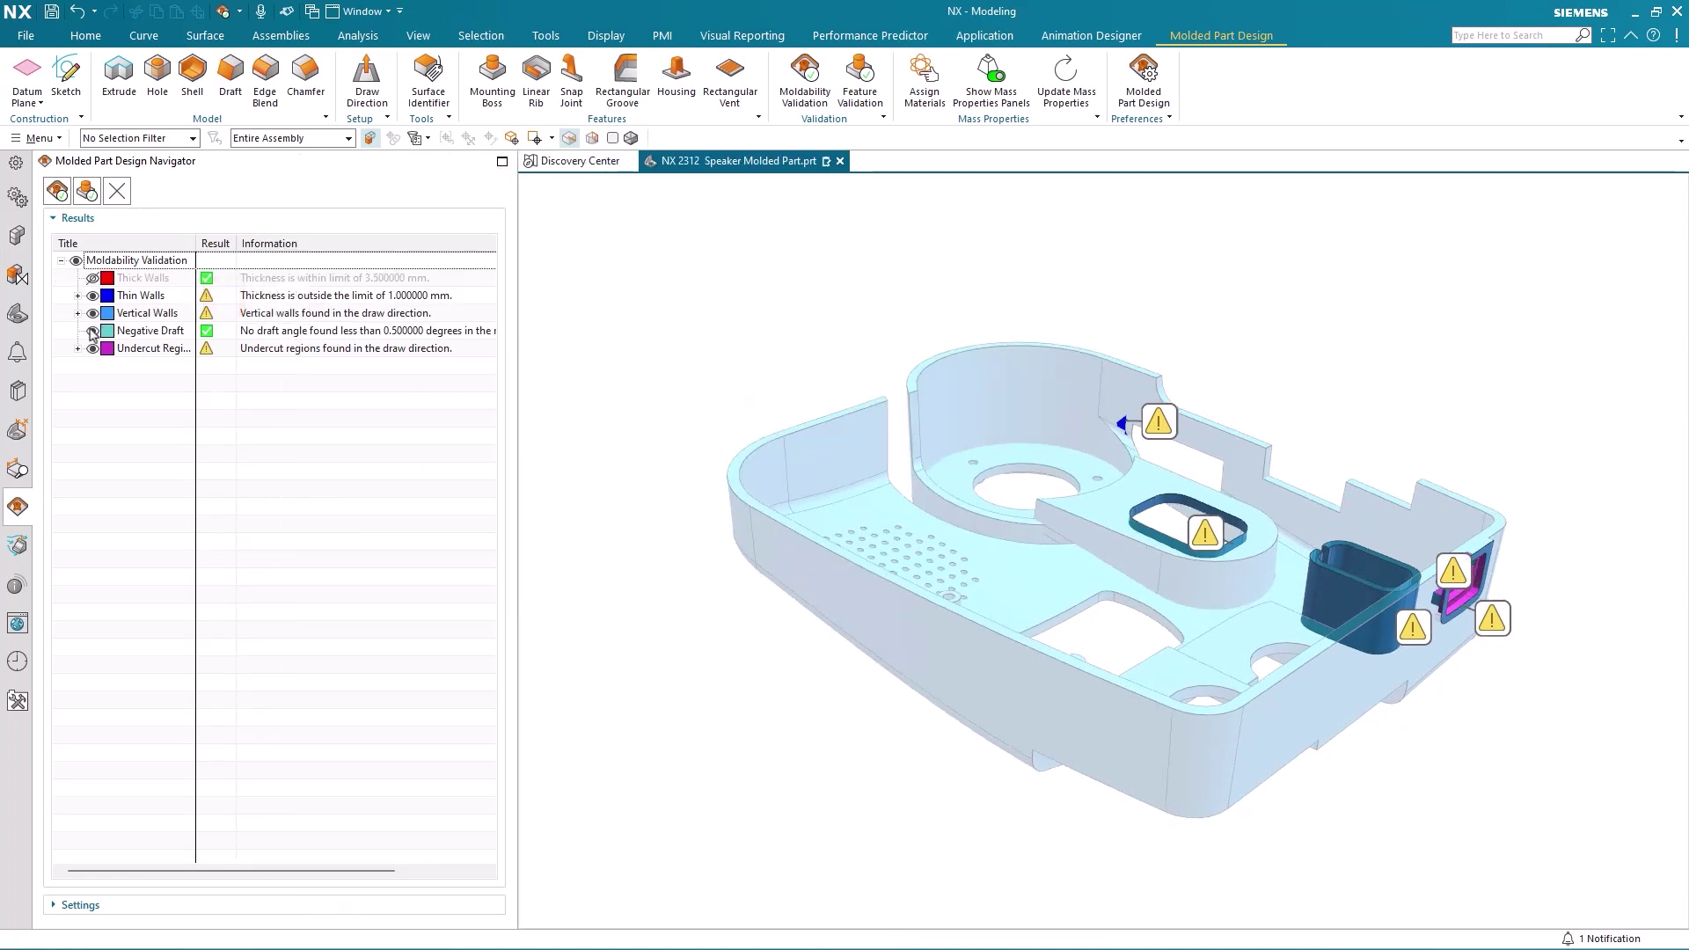
pyautogui.click(91, 332)
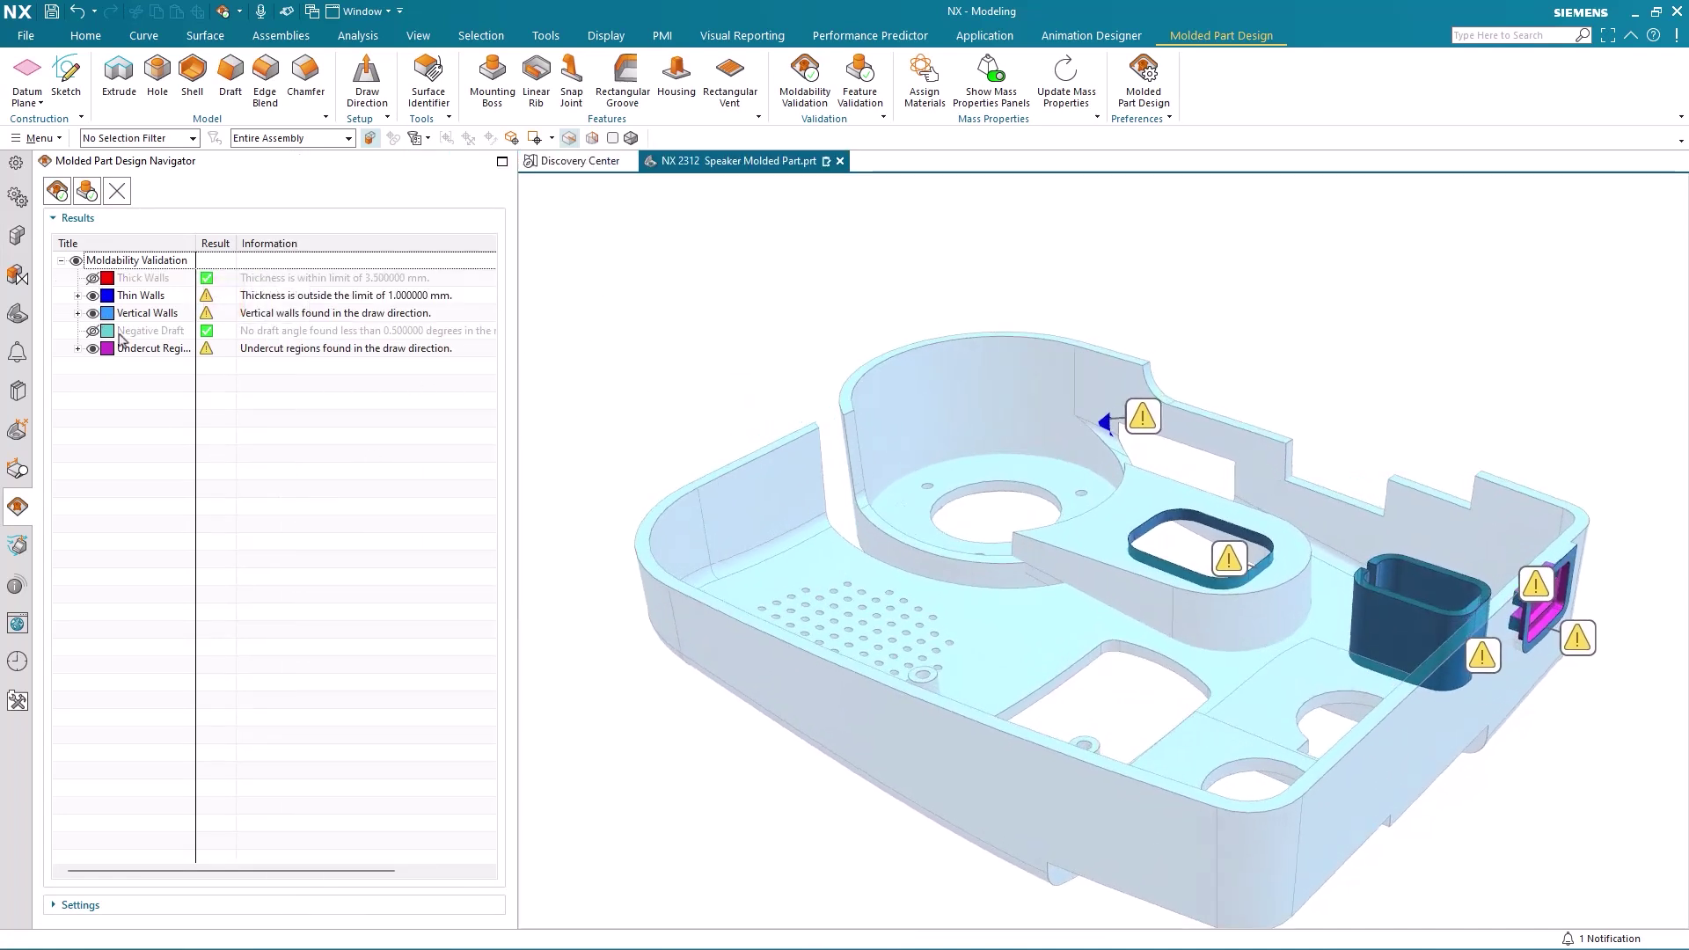
# Step: Expand and inspect Thin Wall 1, undercut Region 2, and vertical wall Regions 1–2
pyautogui.click(76, 295)
pyautogui.click(146, 314)
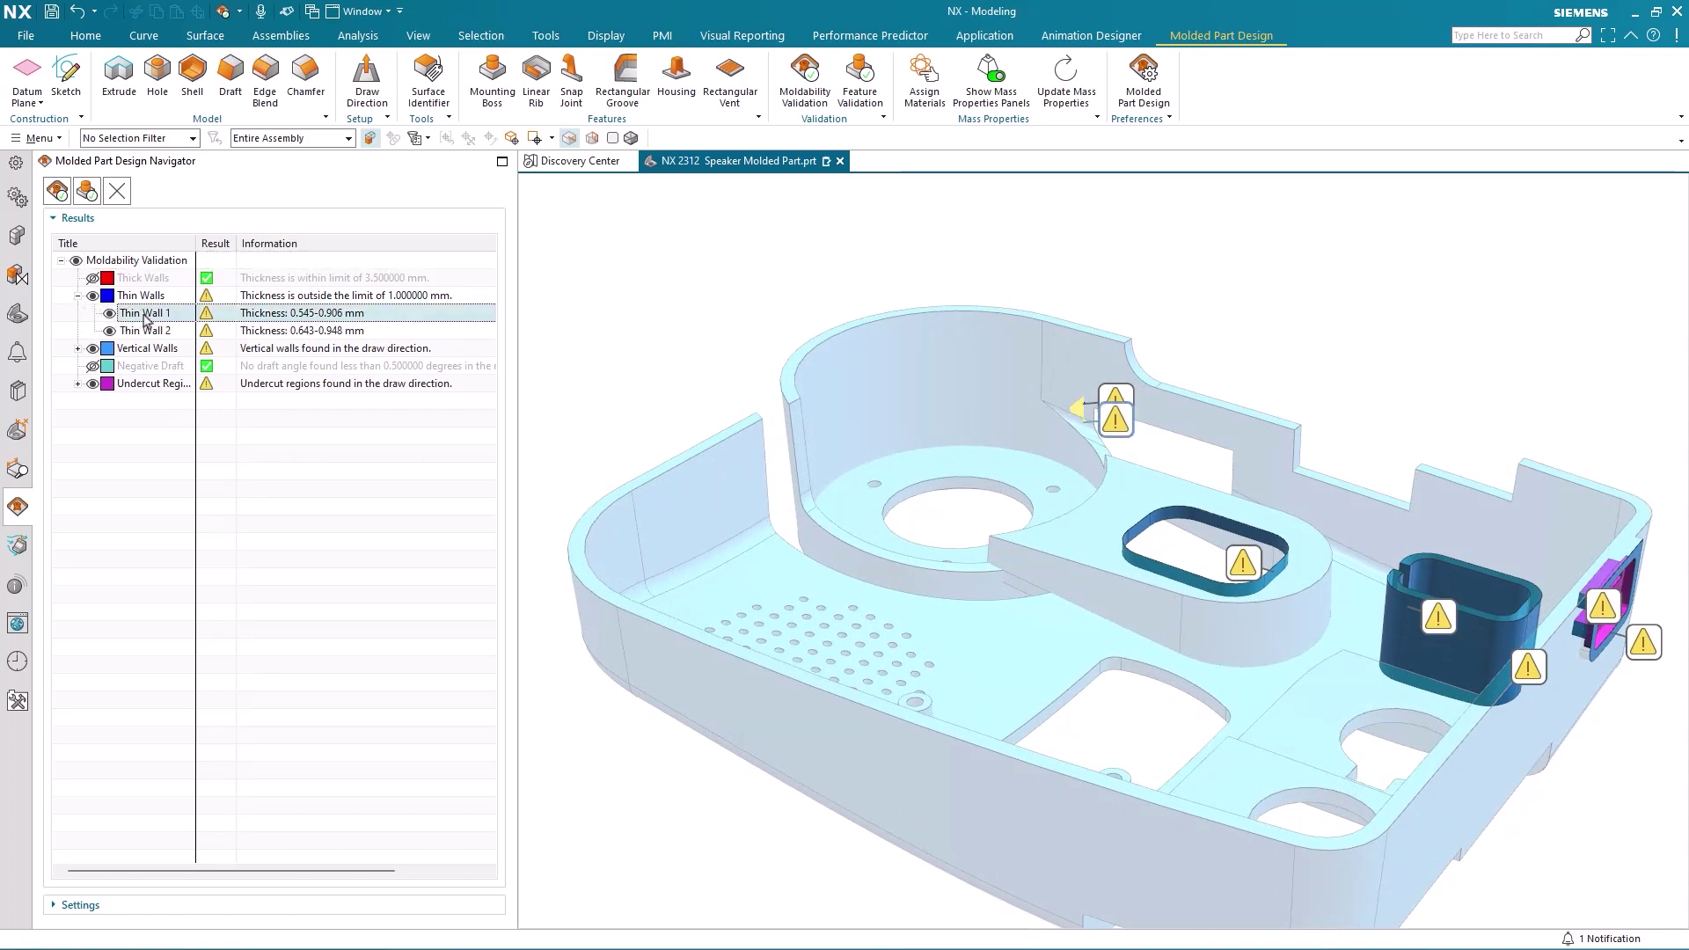
pyautogui.click(79, 385)
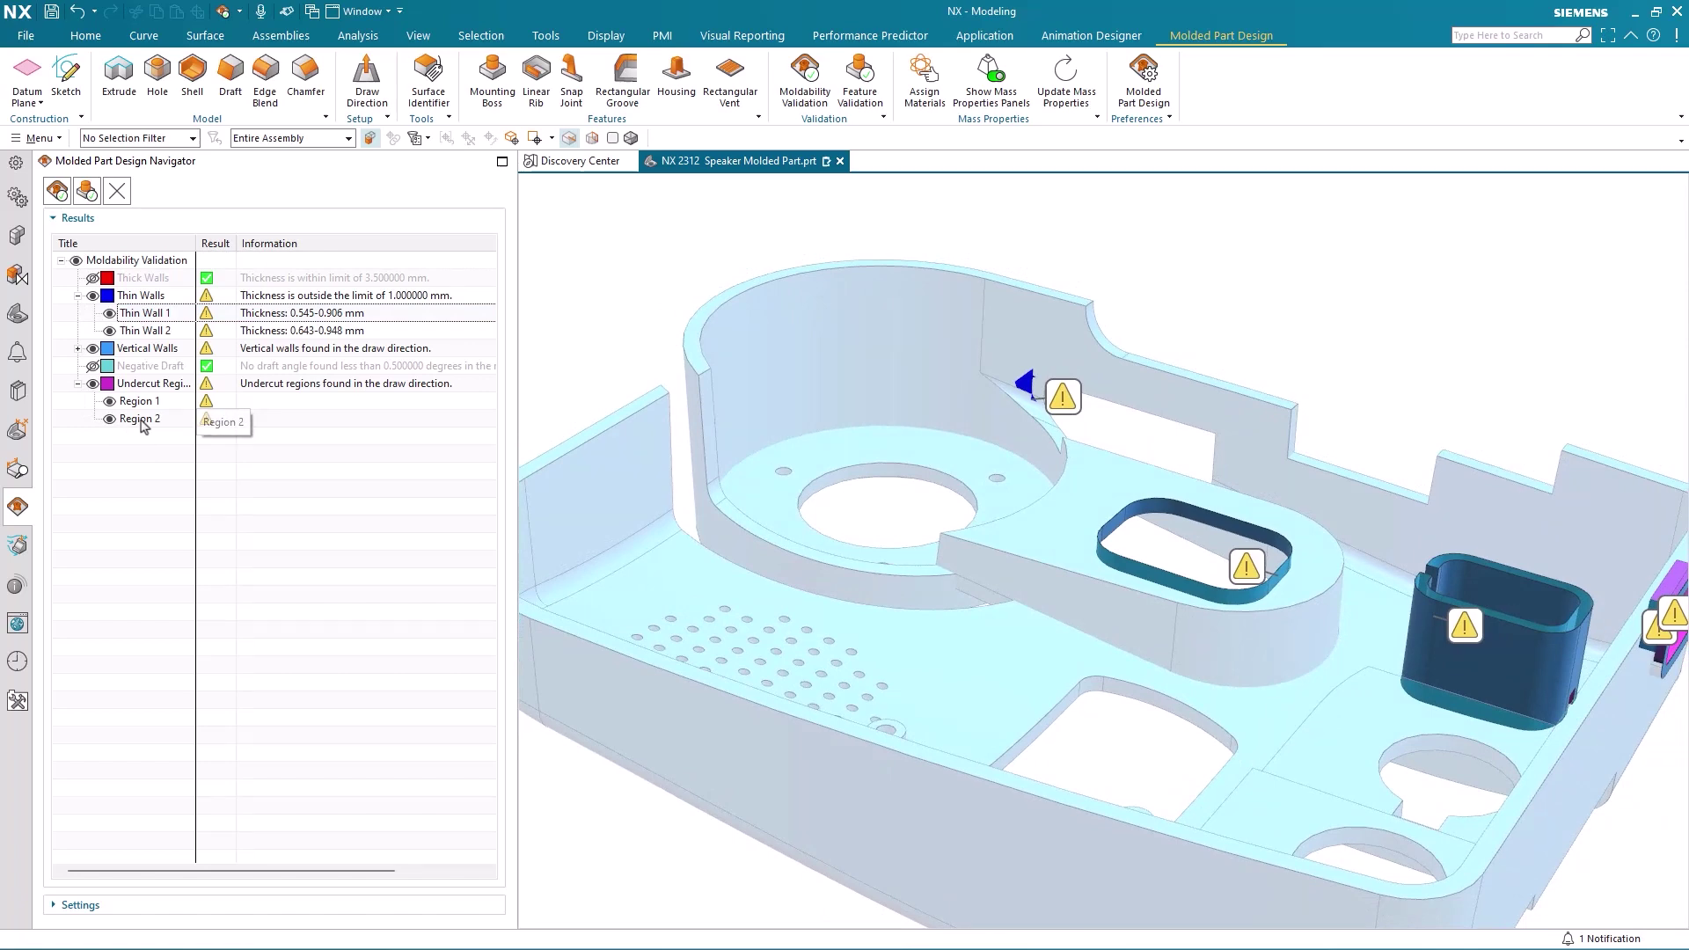
pyautogui.click(139, 420)
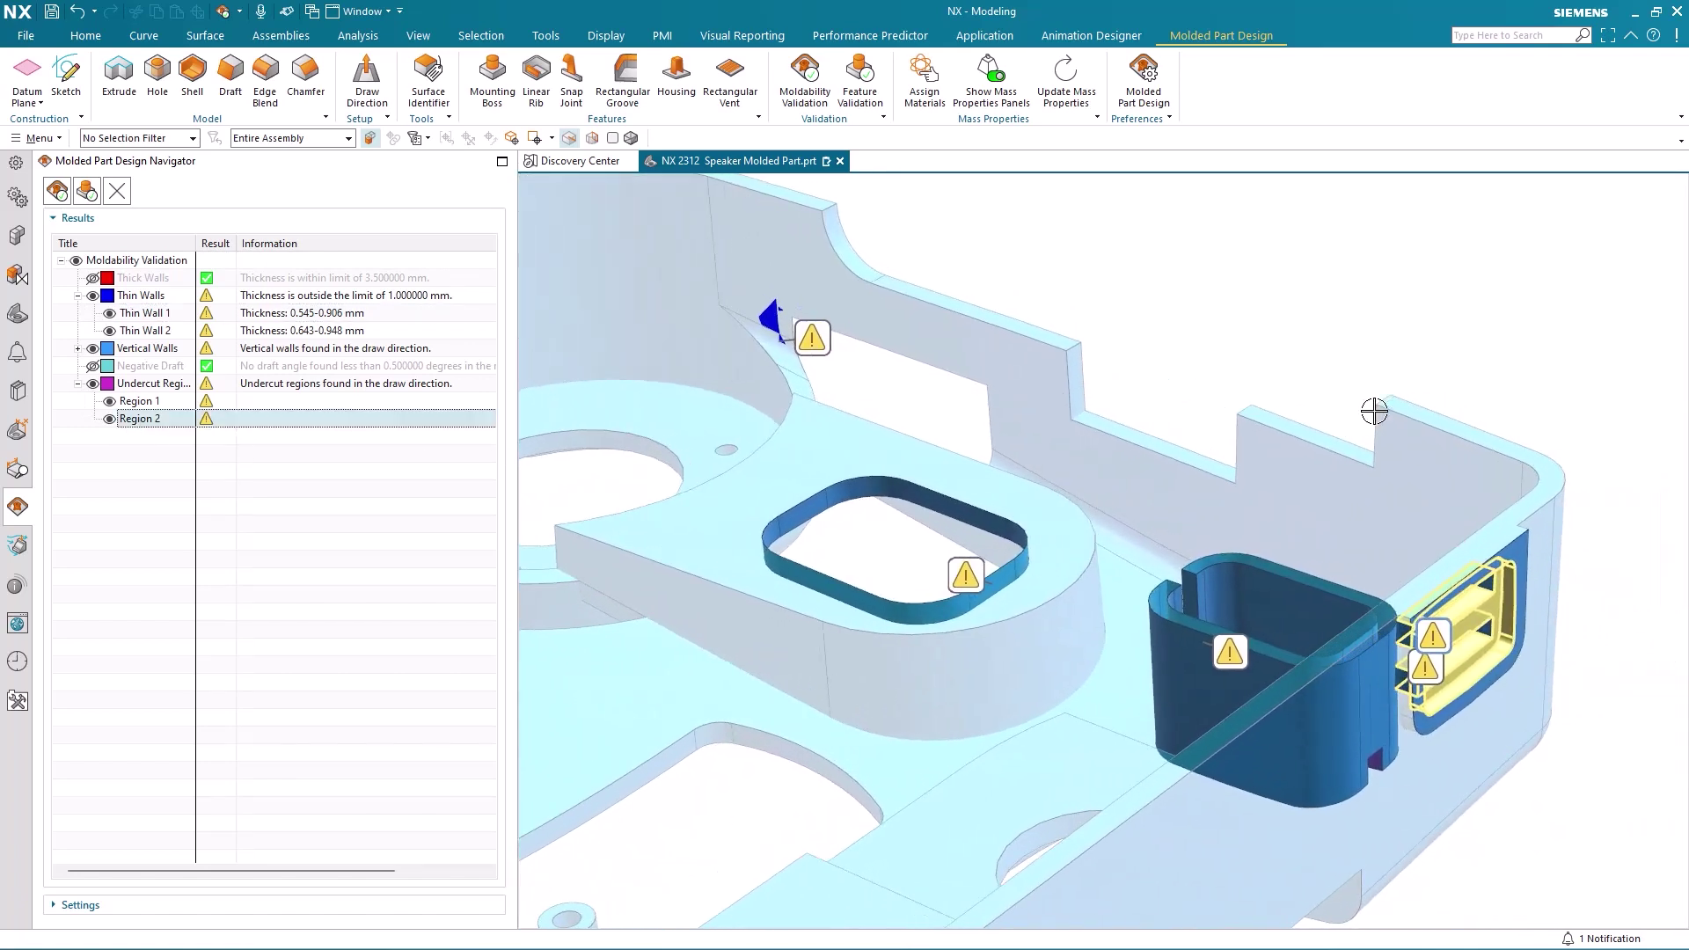
pyautogui.click(81, 351)
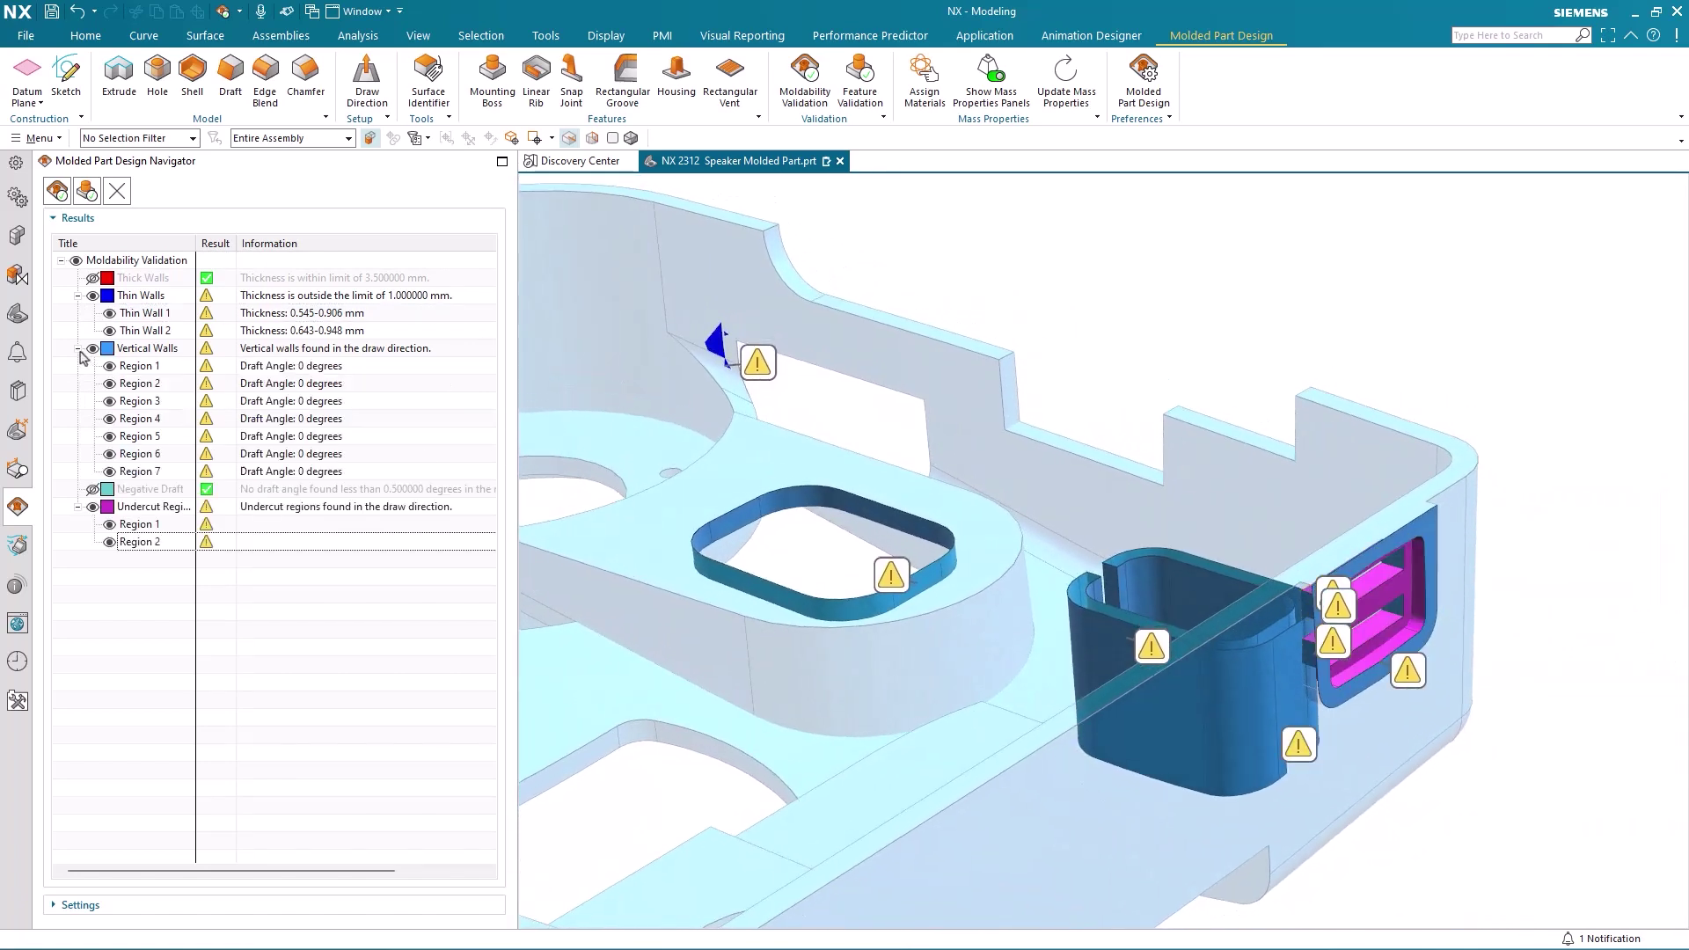
pyautogui.click(136, 368)
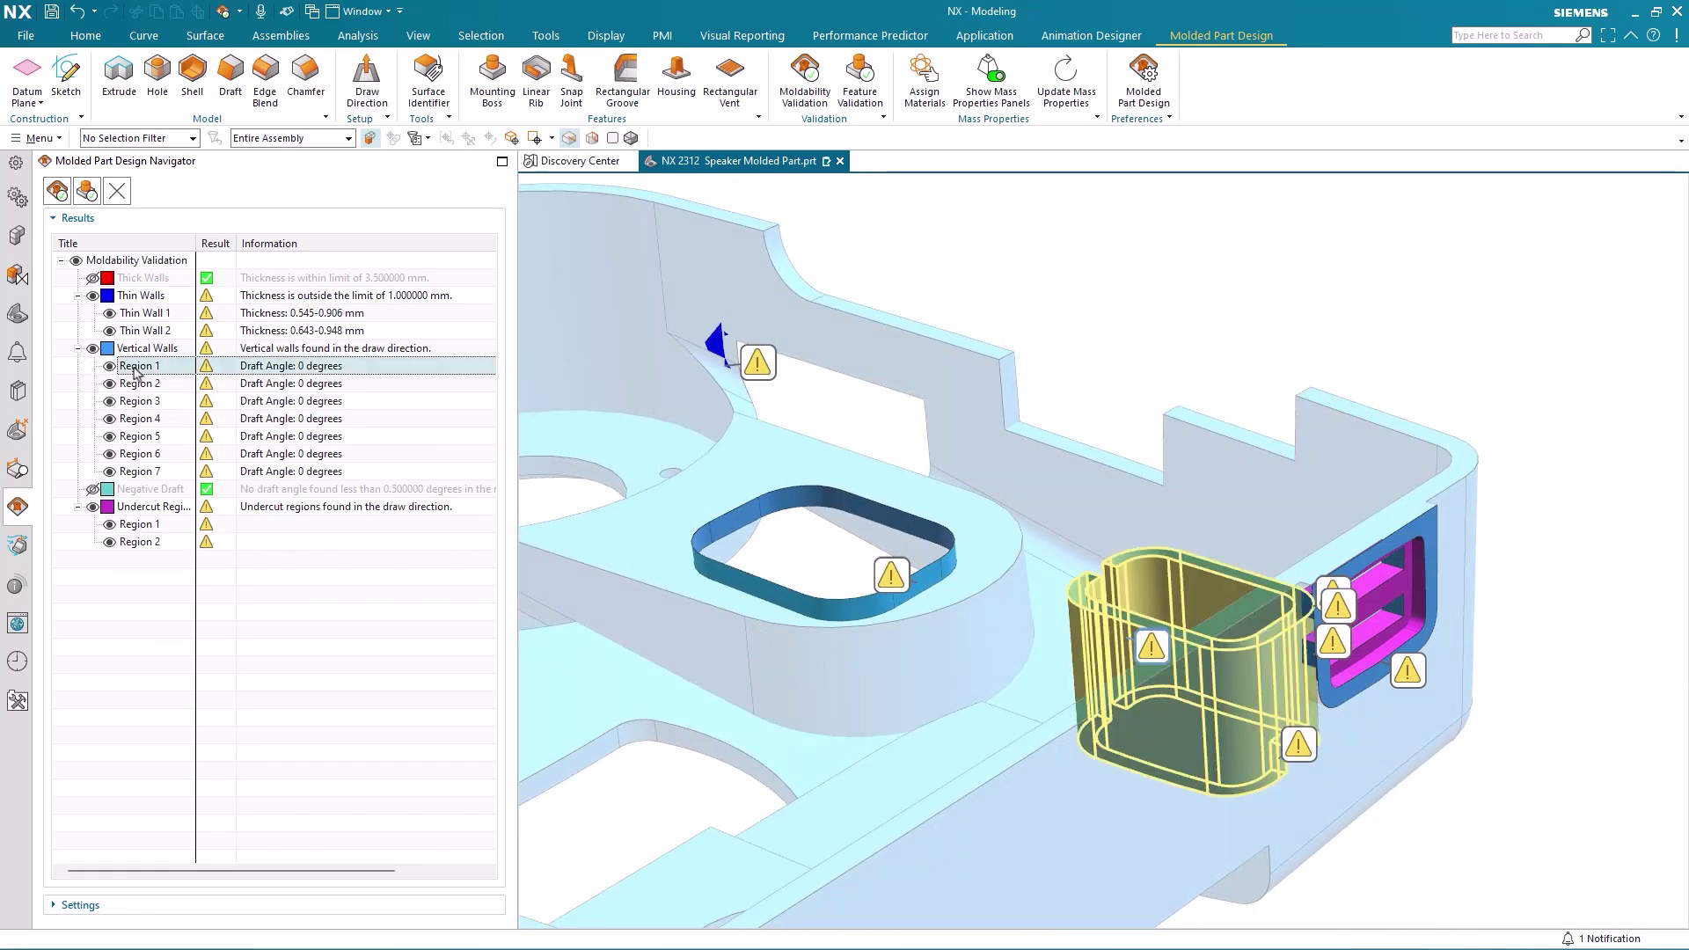
pyautogui.click(138, 385)
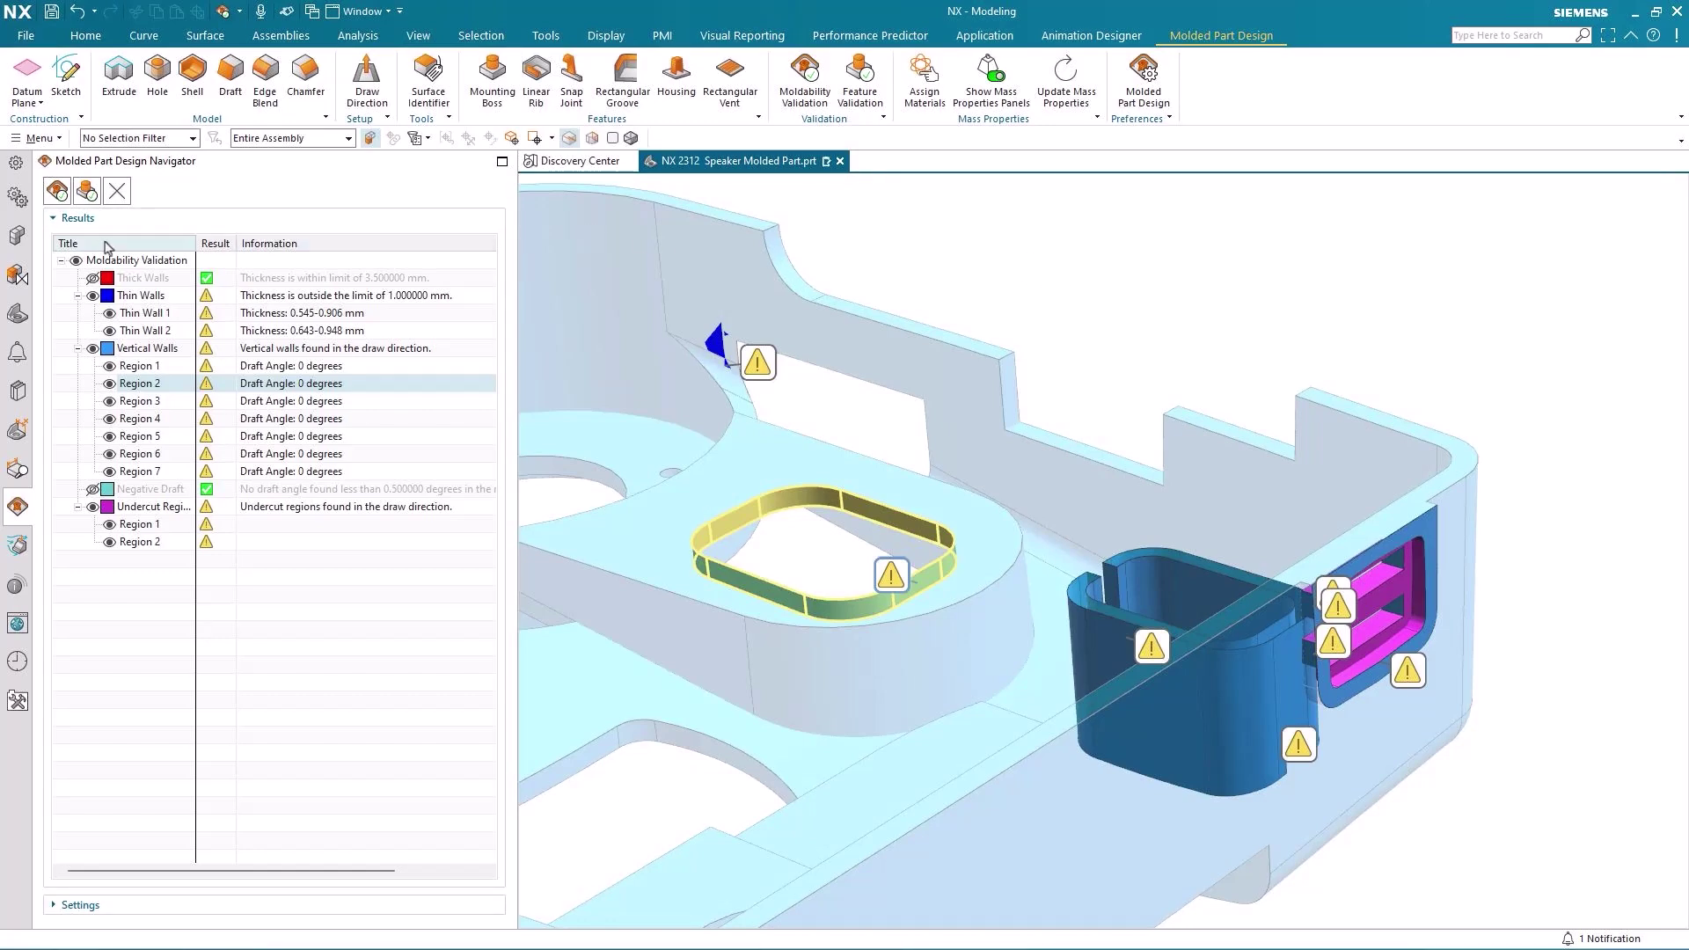
# Step: Hide result markings, then preview a 10° draft on the boss's nine side faces from its top
pyautogui.click(78, 263)
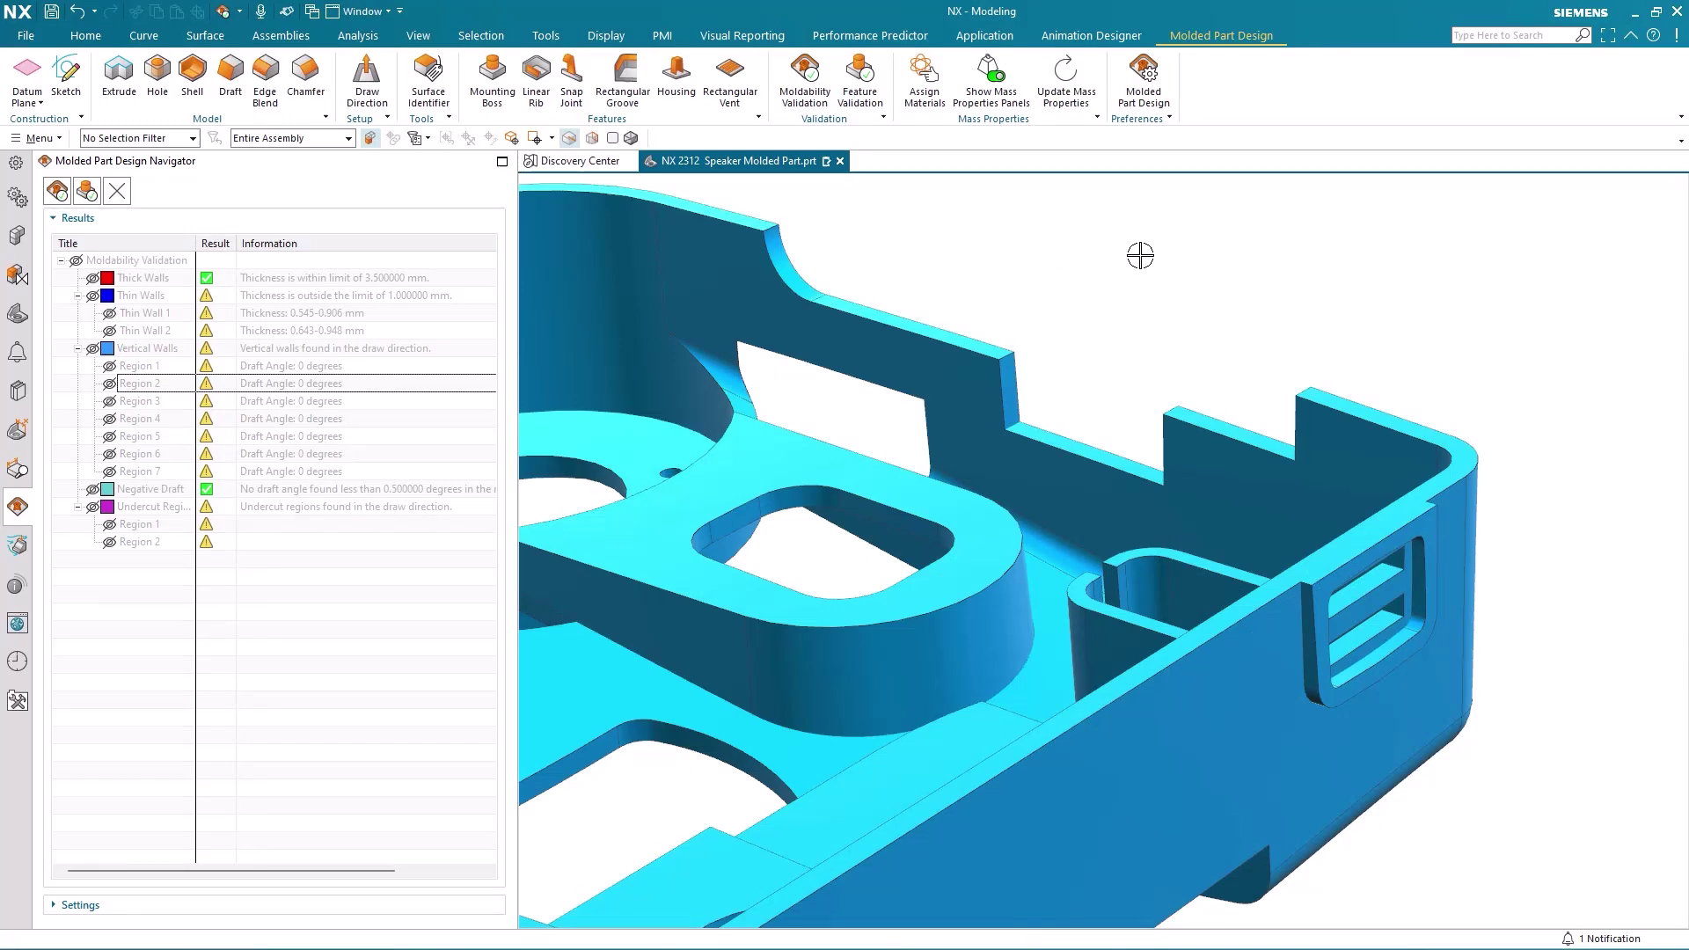
pyautogui.moveTo(517, 272); pyautogui.dragTo(289, 272)
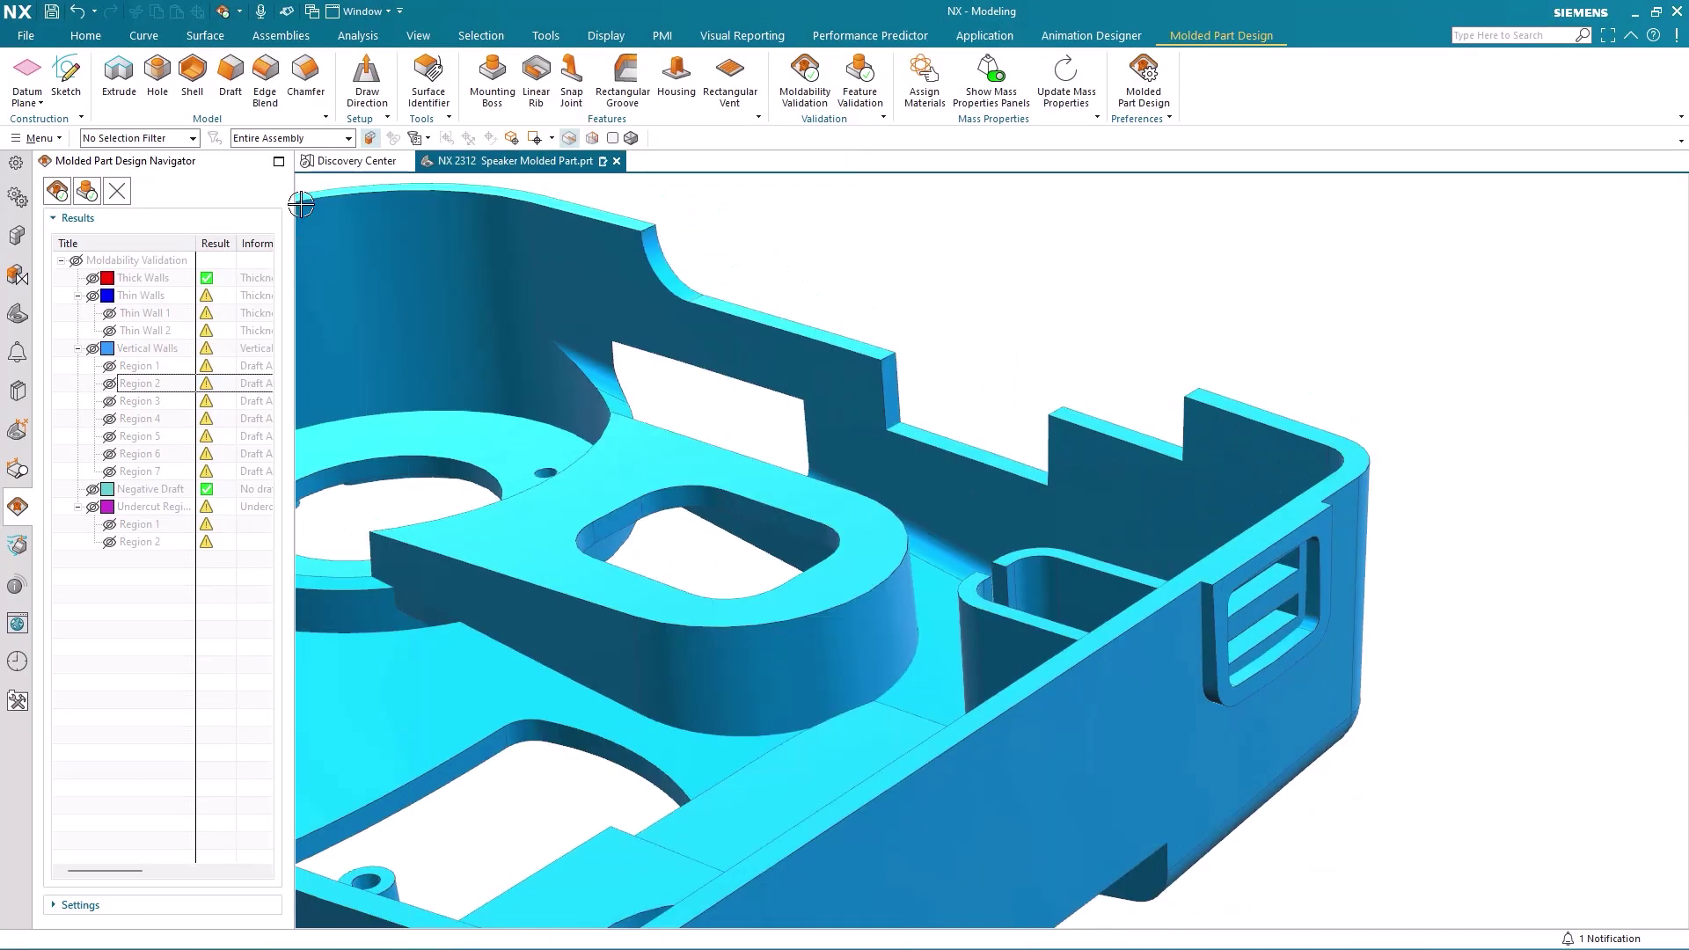
pyautogui.click(232, 89)
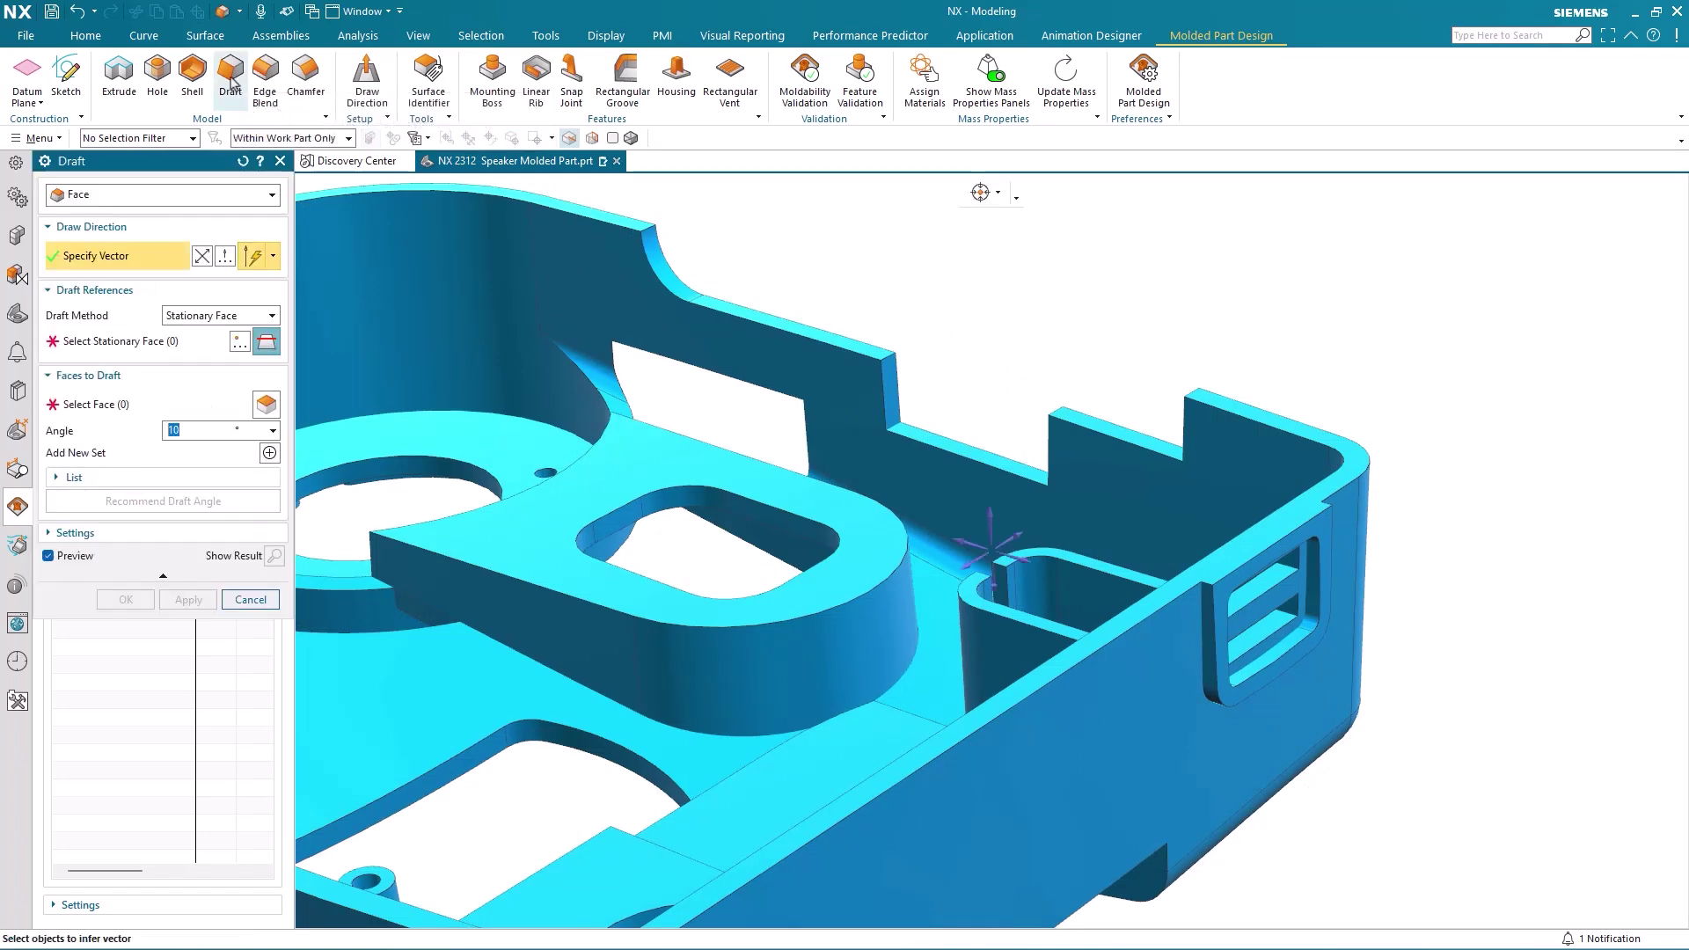
pyautogui.moveTo(901, 317); pyautogui.dragTo(1002, 331, button='middle')
pyautogui.middleClick(1006, 329)
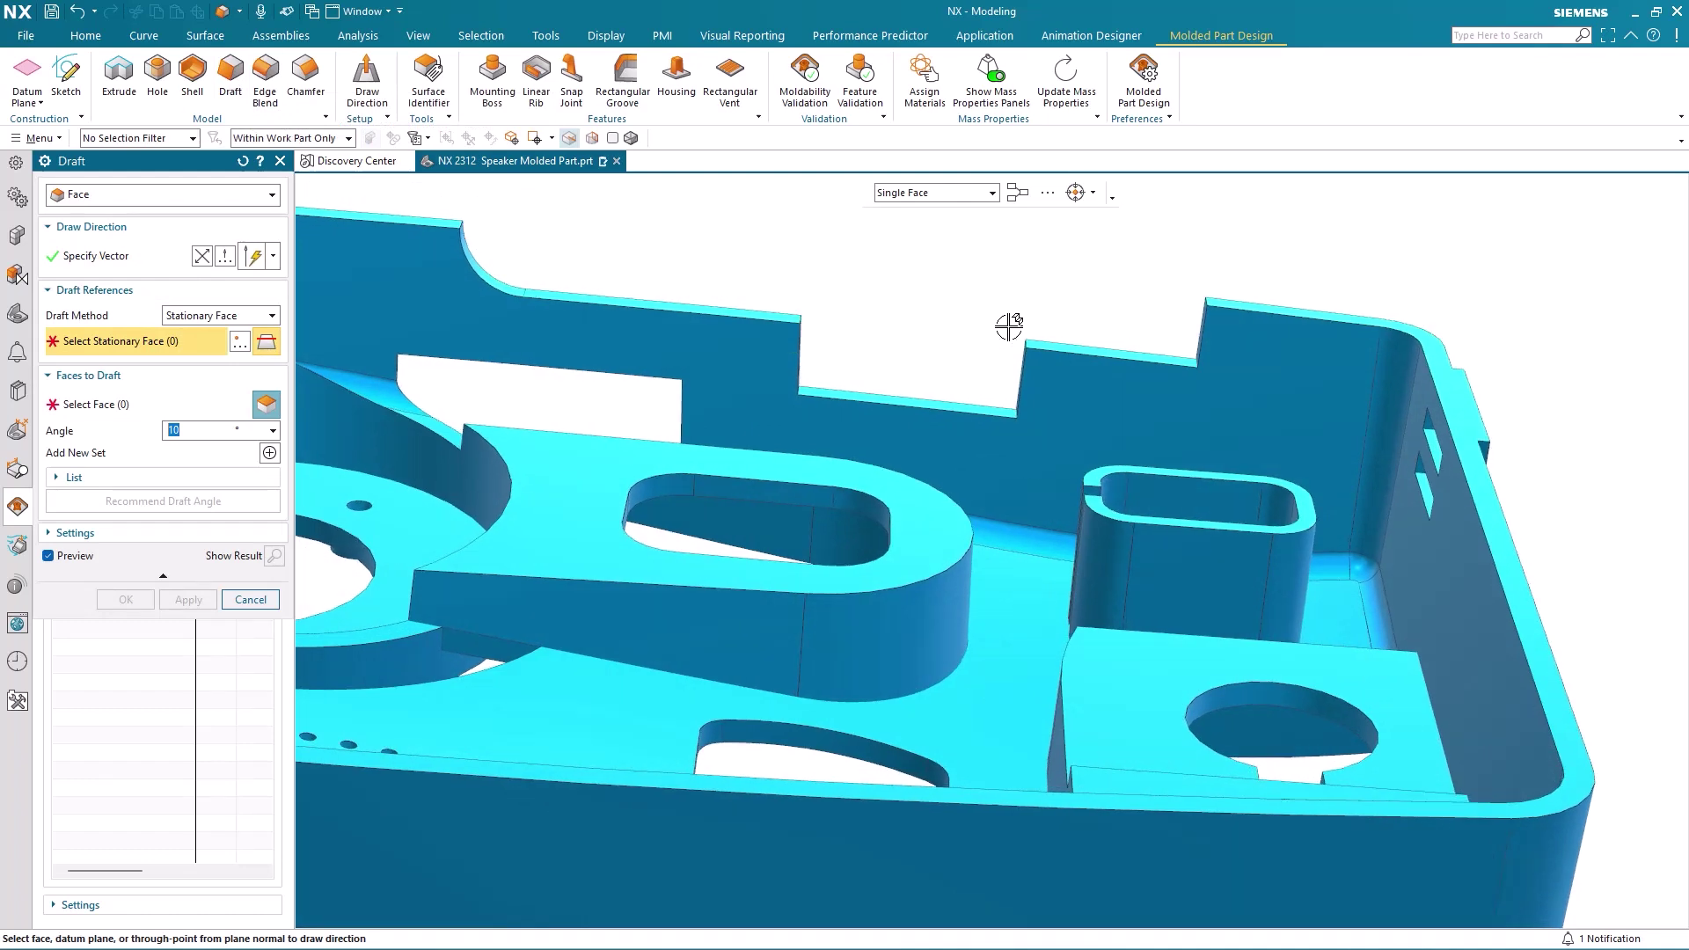
pyautogui.scroll(3, 932, 390)
pyautogui.moveTo(931, 390); pyautogui.dragTo(887, 466, button='middle')
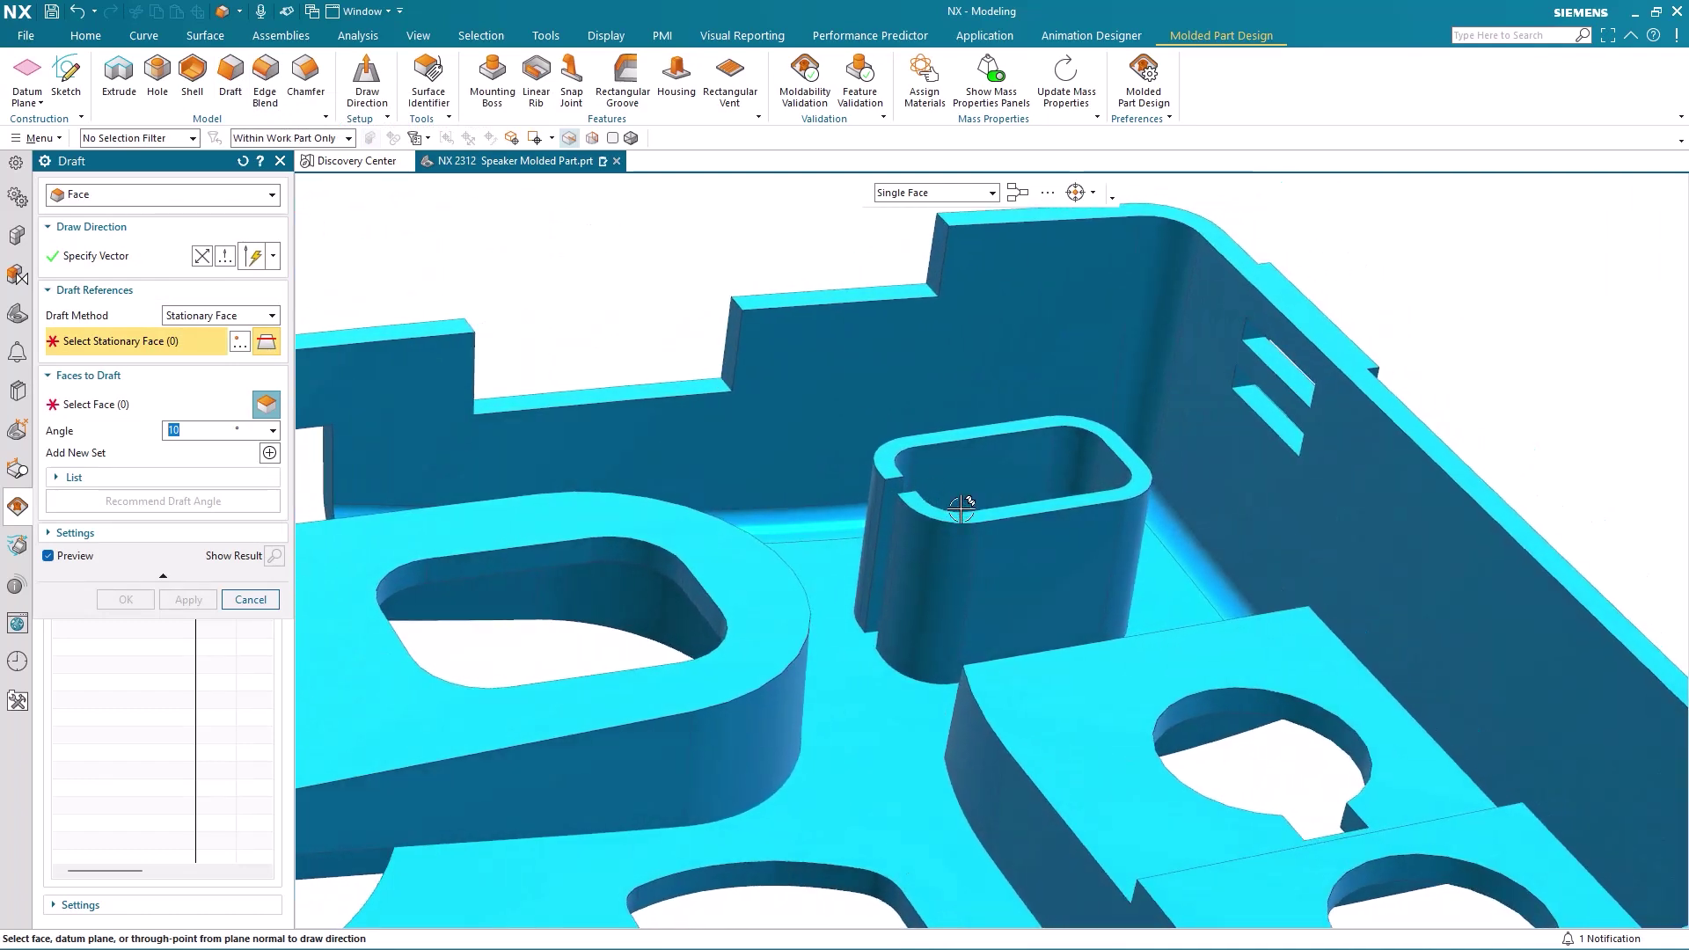
pyautogui.click(888, 465)
pyautogui.scroll(2, 785, 247)
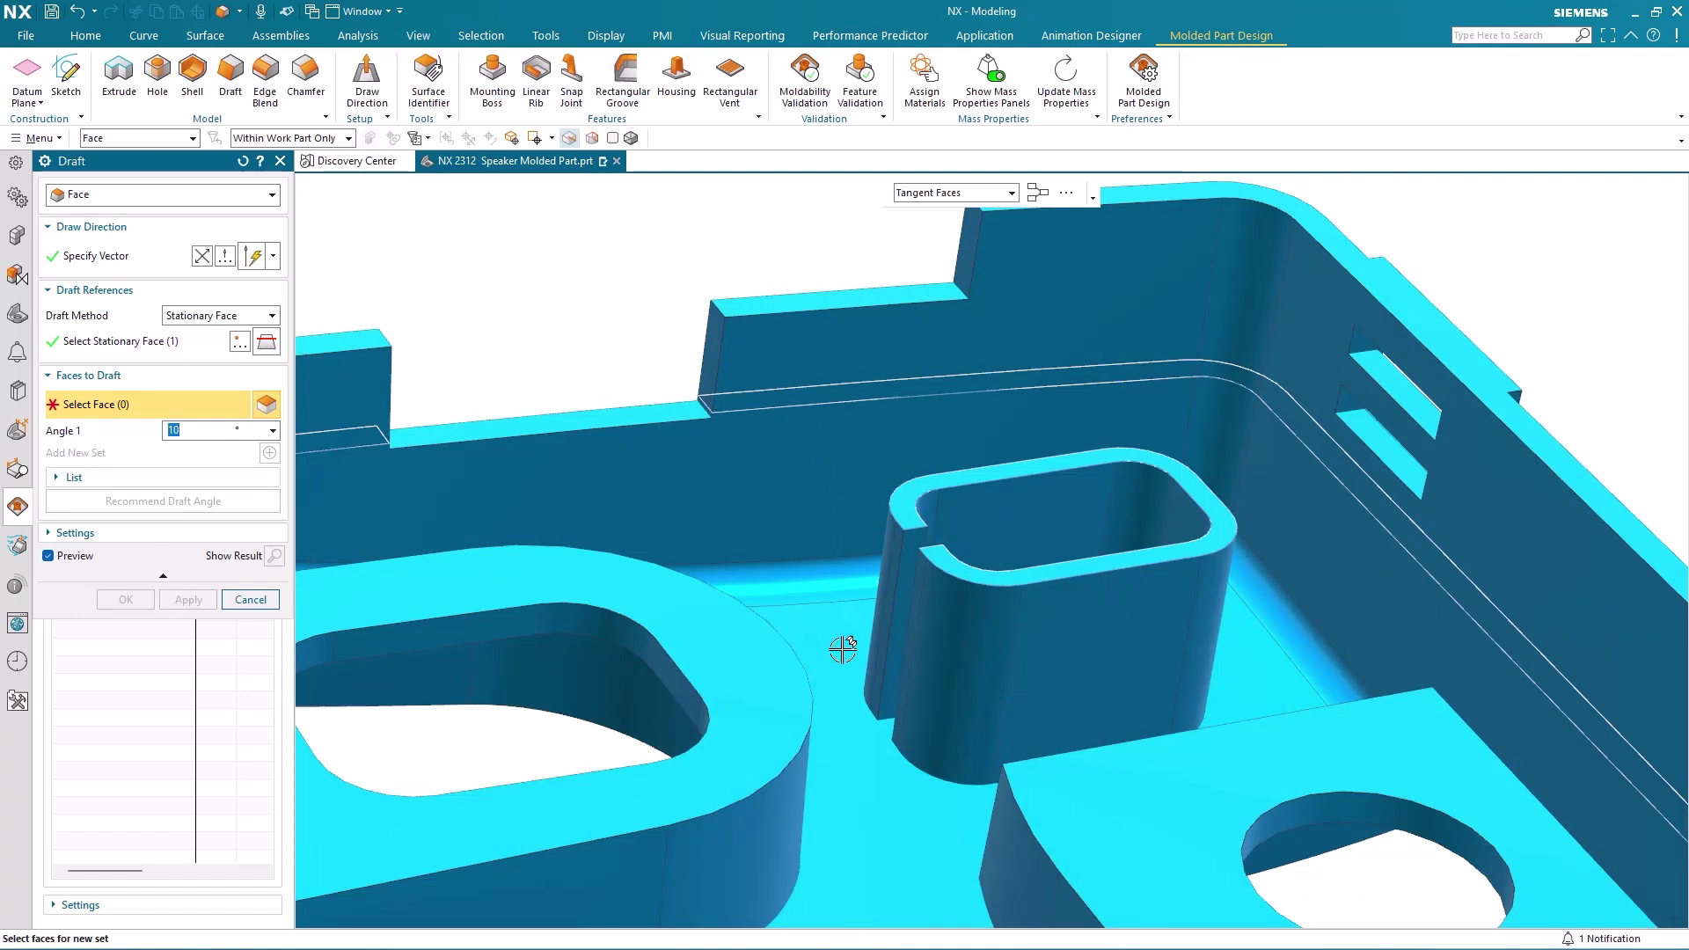
pyautogui.click(958, 665)
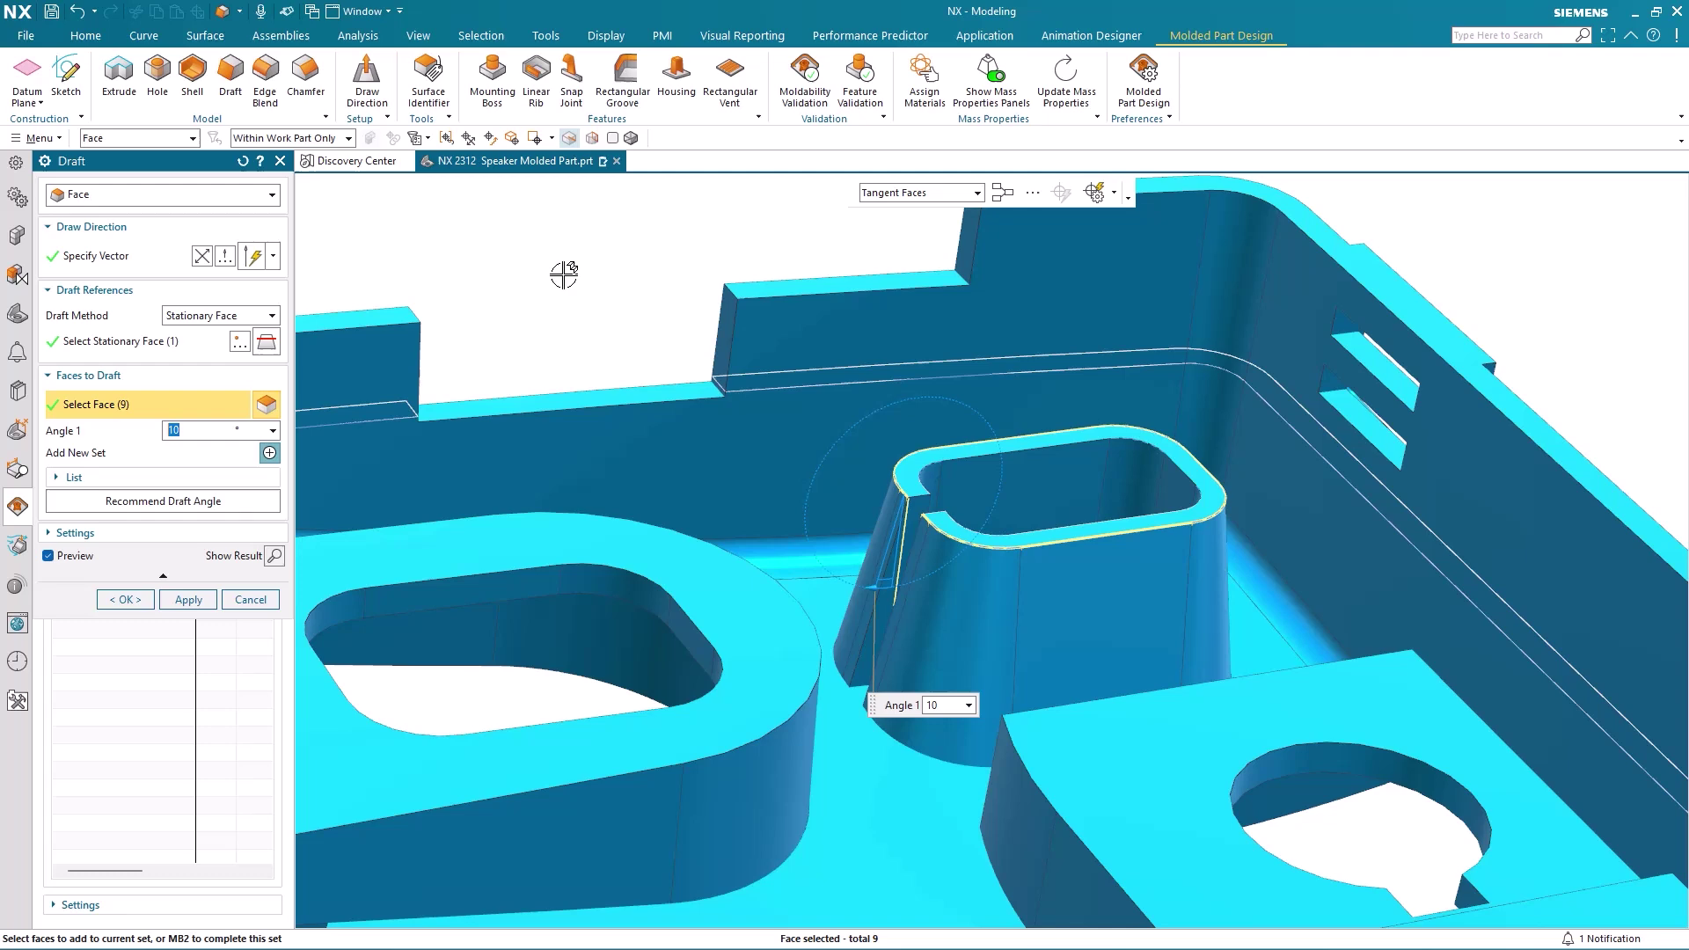
# Step: Show the recommended minimum draft angle per material for the nine boss faces
pyautogui.click(217, 501)
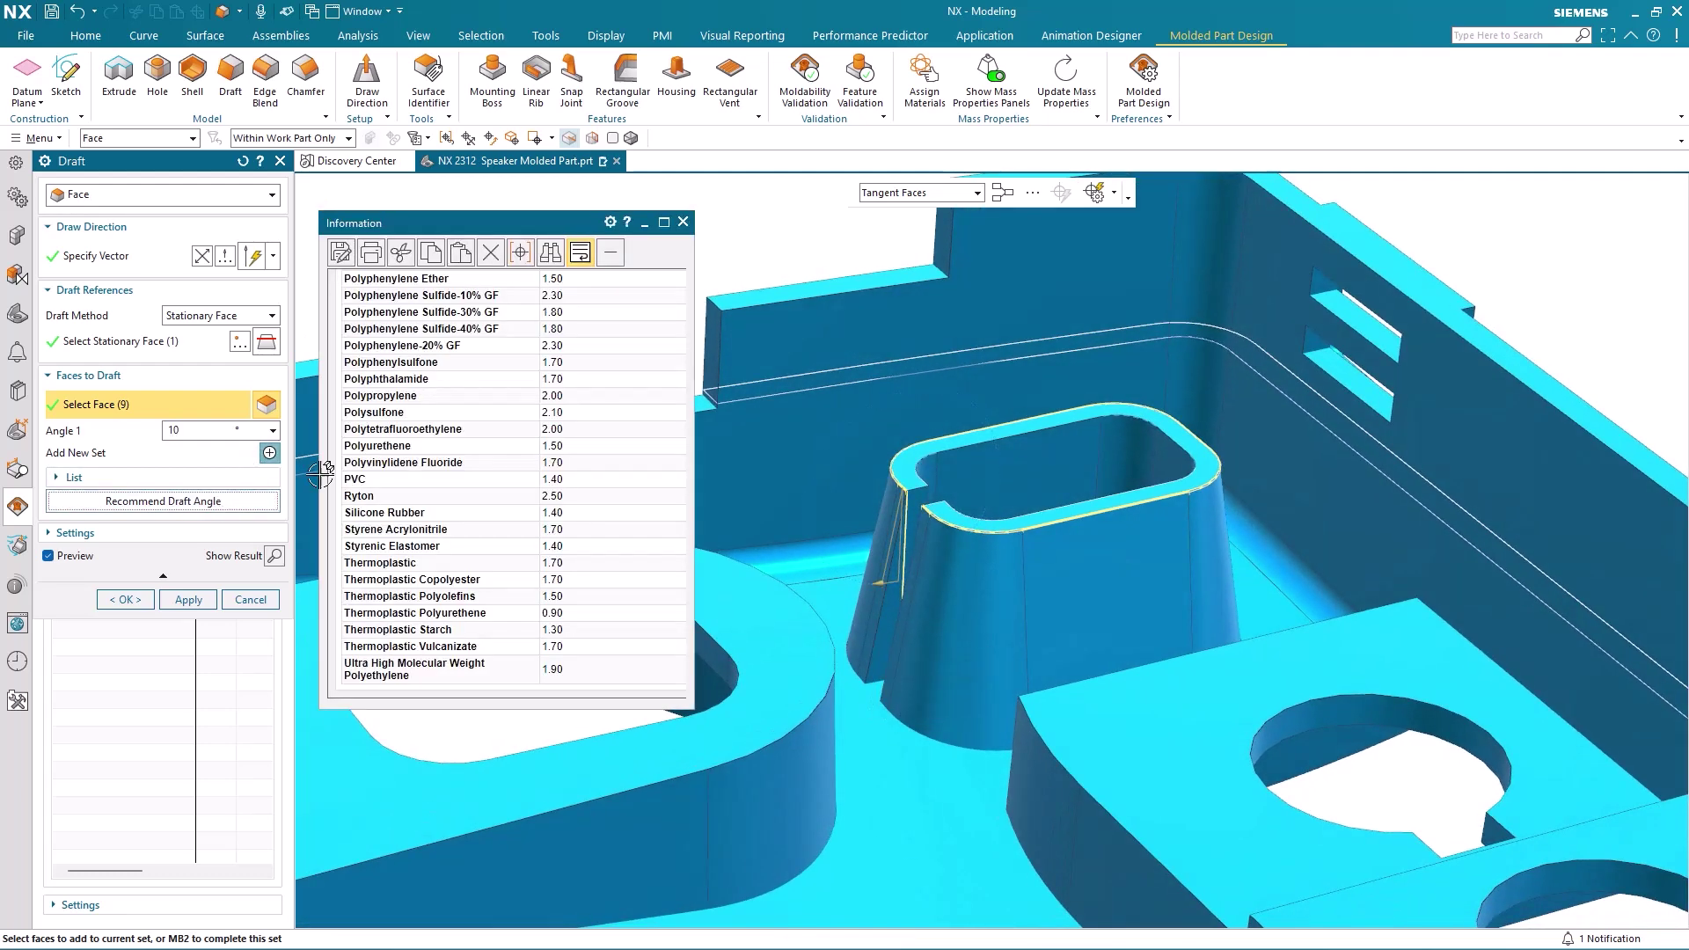
pyautogui.scroll(3, 576, 560)
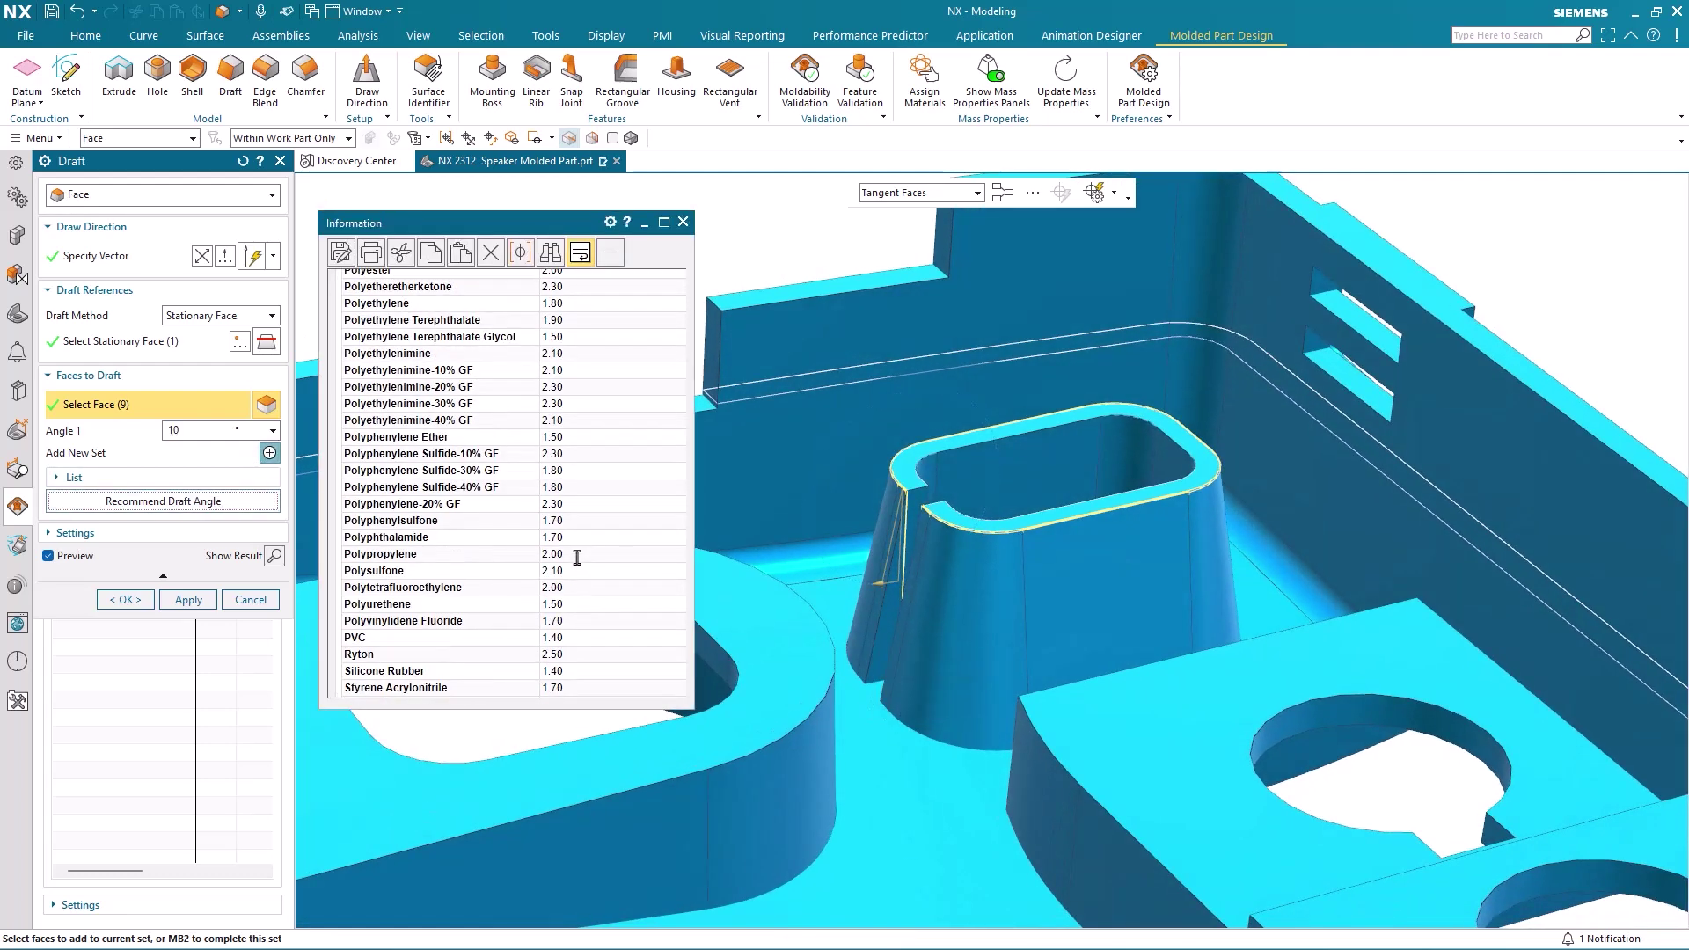
pyautogui.scroll(6, 577, 561)
pyautogui.scroll(5, 577, 560)
pyautogui.scroll(3, 577, 560)
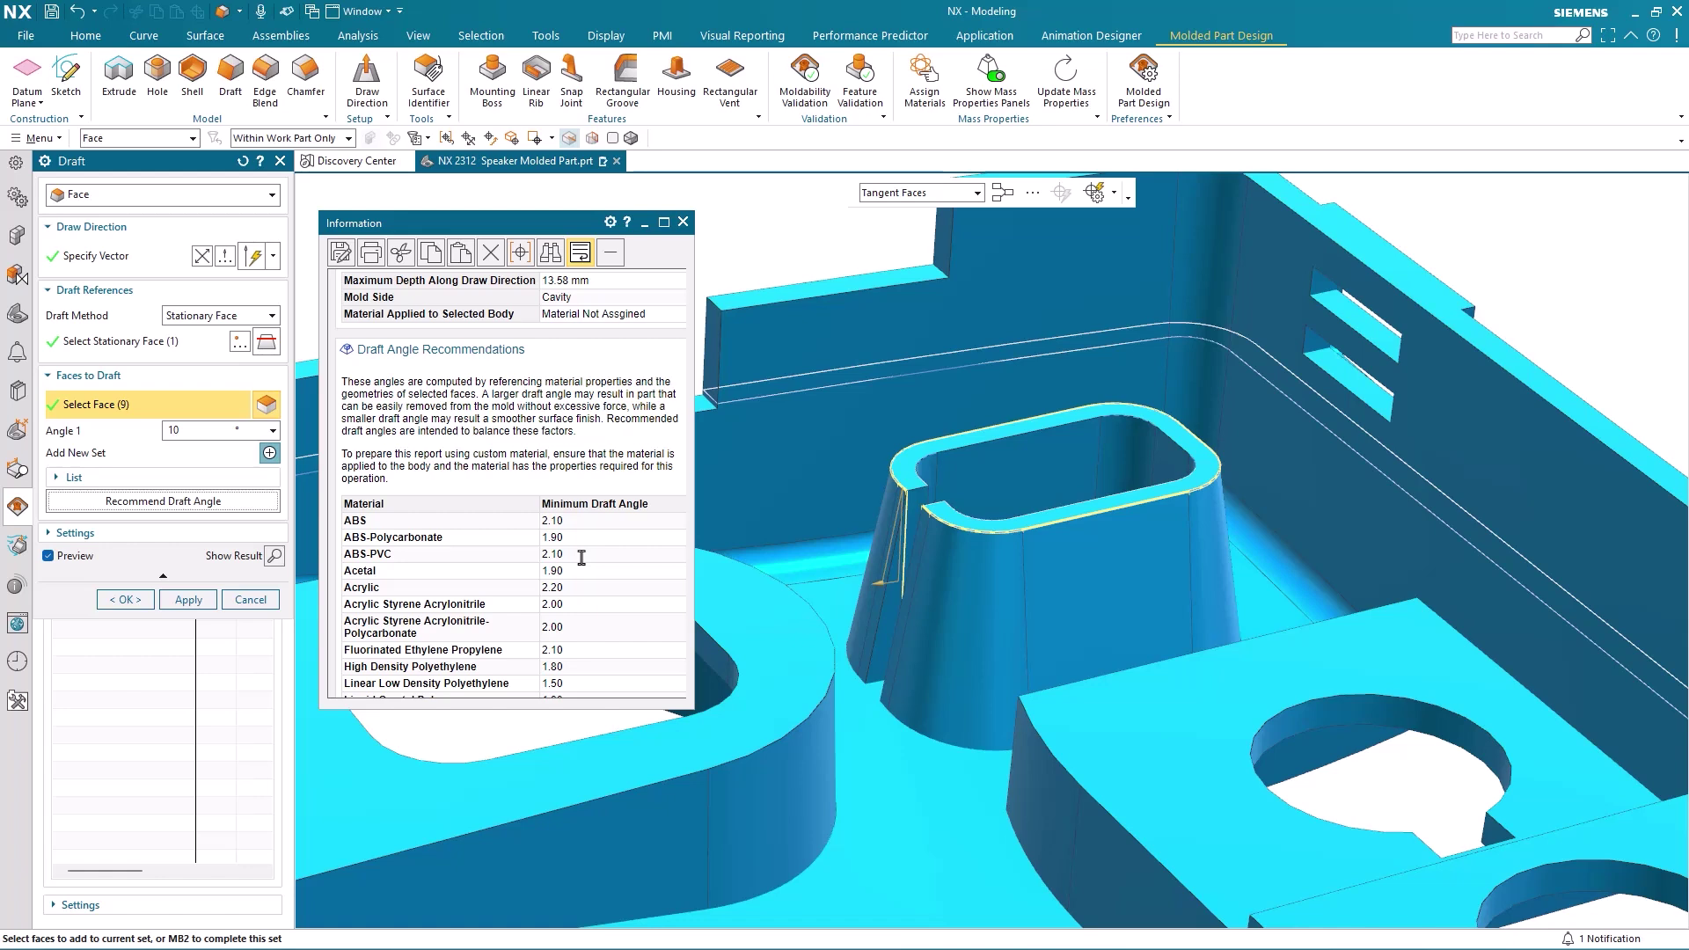
pyautogui.scroll(-2, 580, 555)
pyautogui.scroll(-2, 581, 555)
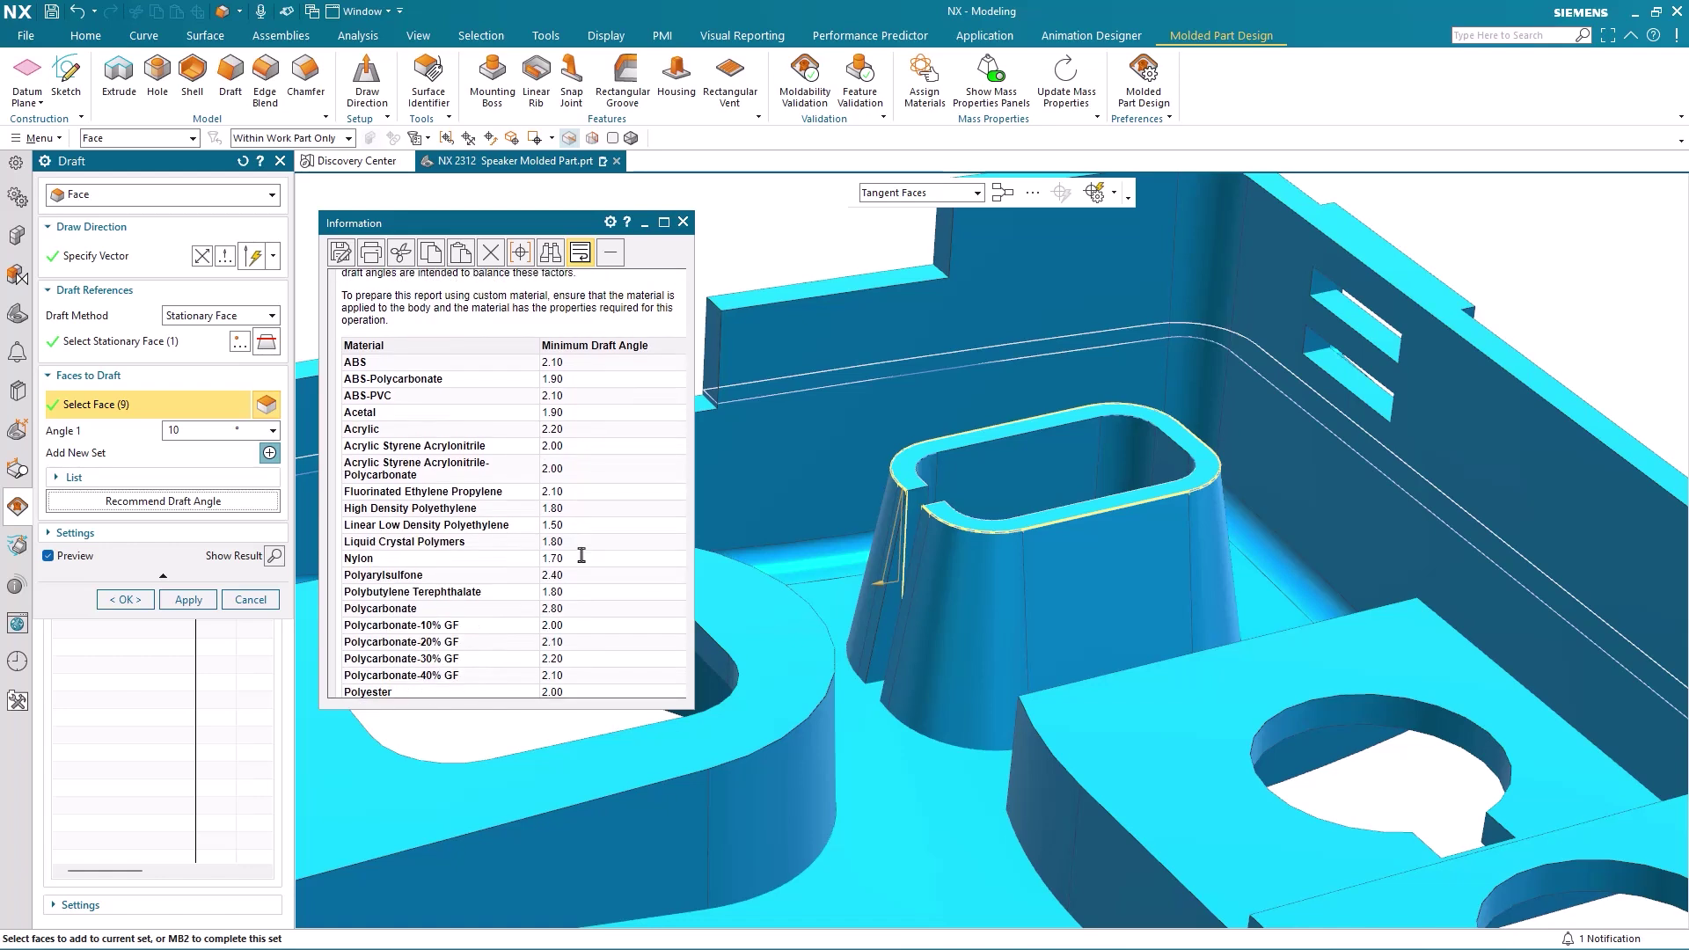
pyautogui.scroll(-3, 581, 556)
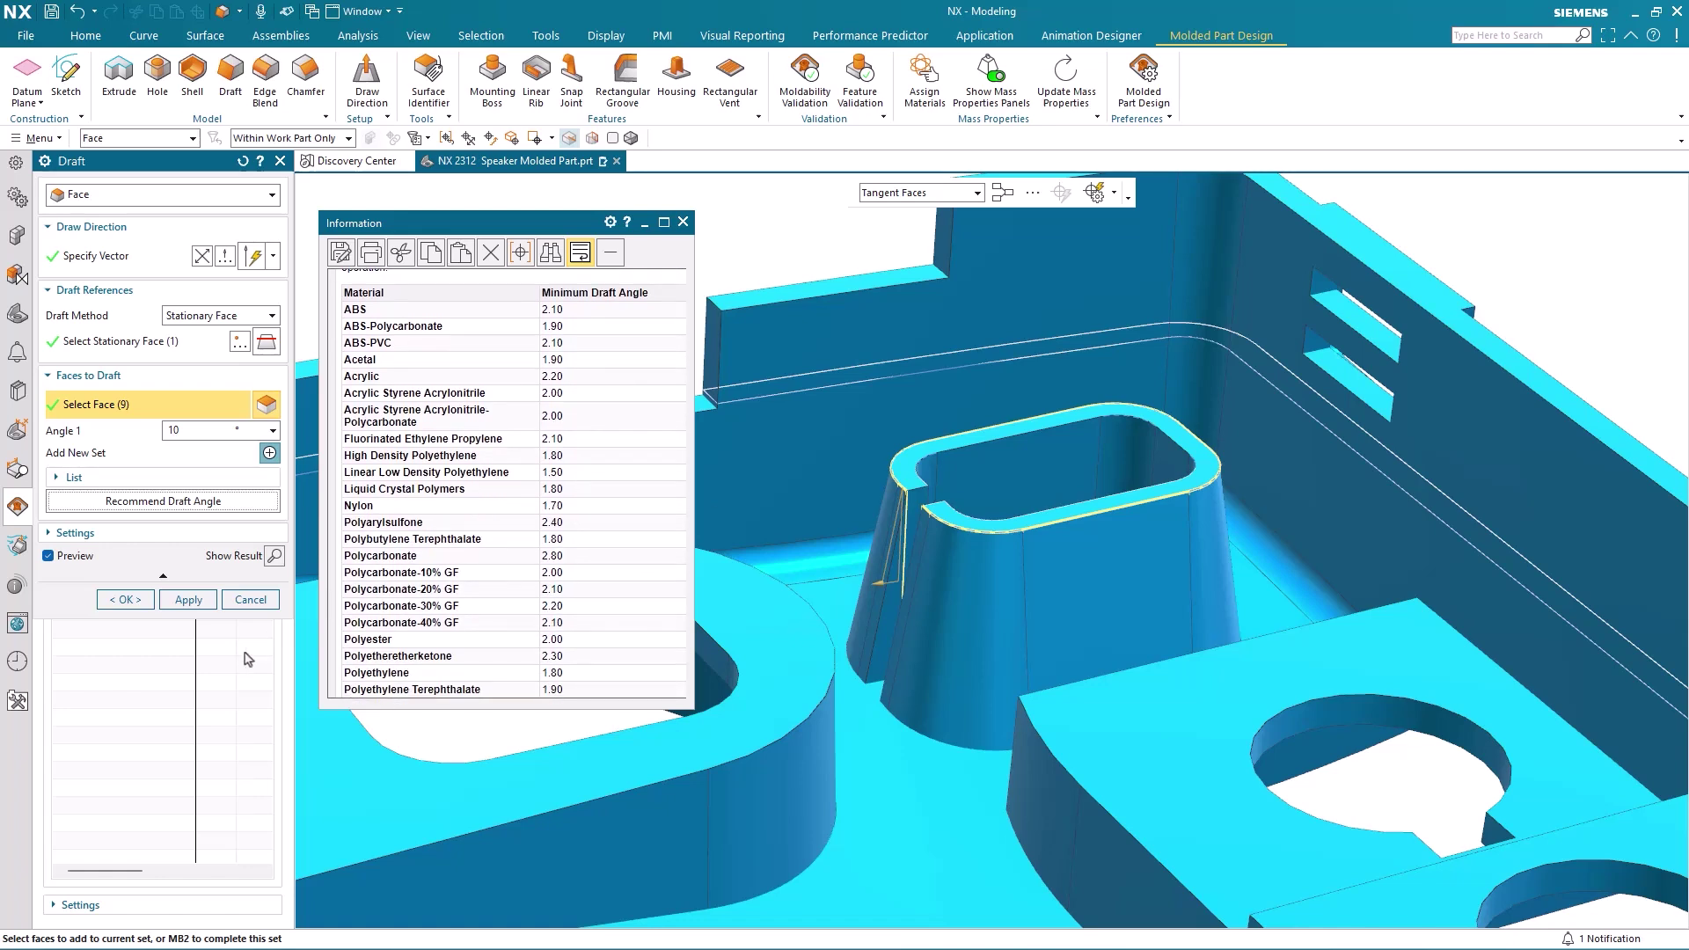
# Step: Cancel the draft, close the report, and assign ABS to the housing body
pyautogui.click(259, 603)
pyautogui.click(682, 223)
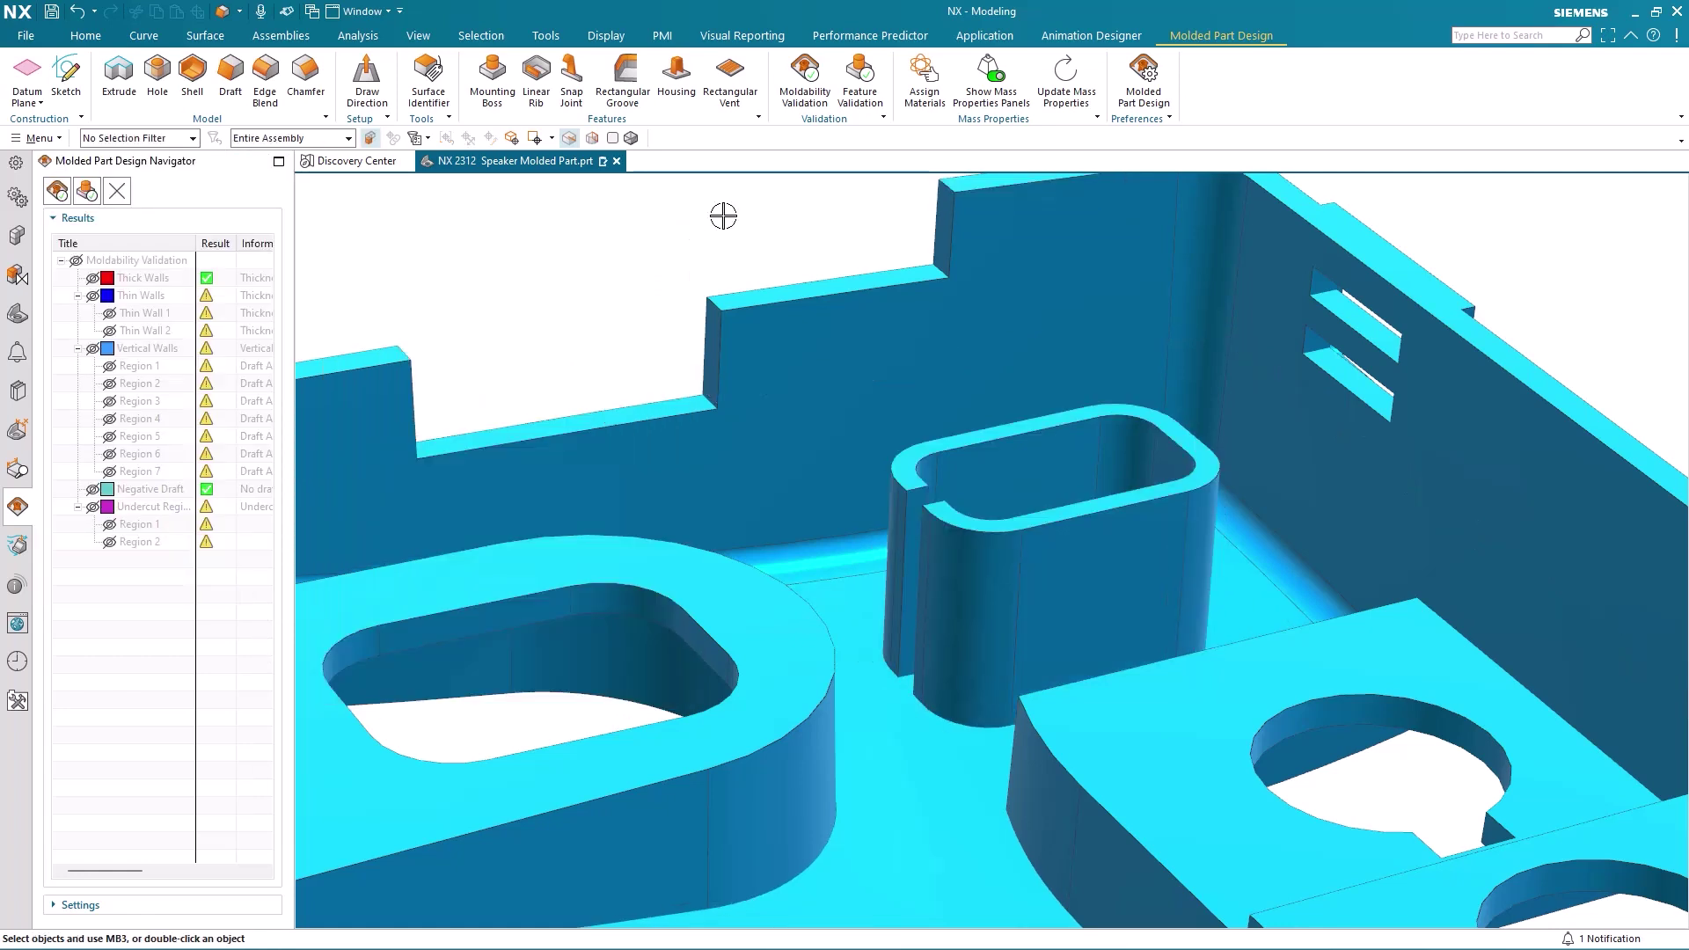
pyautogui.click(924, 79)
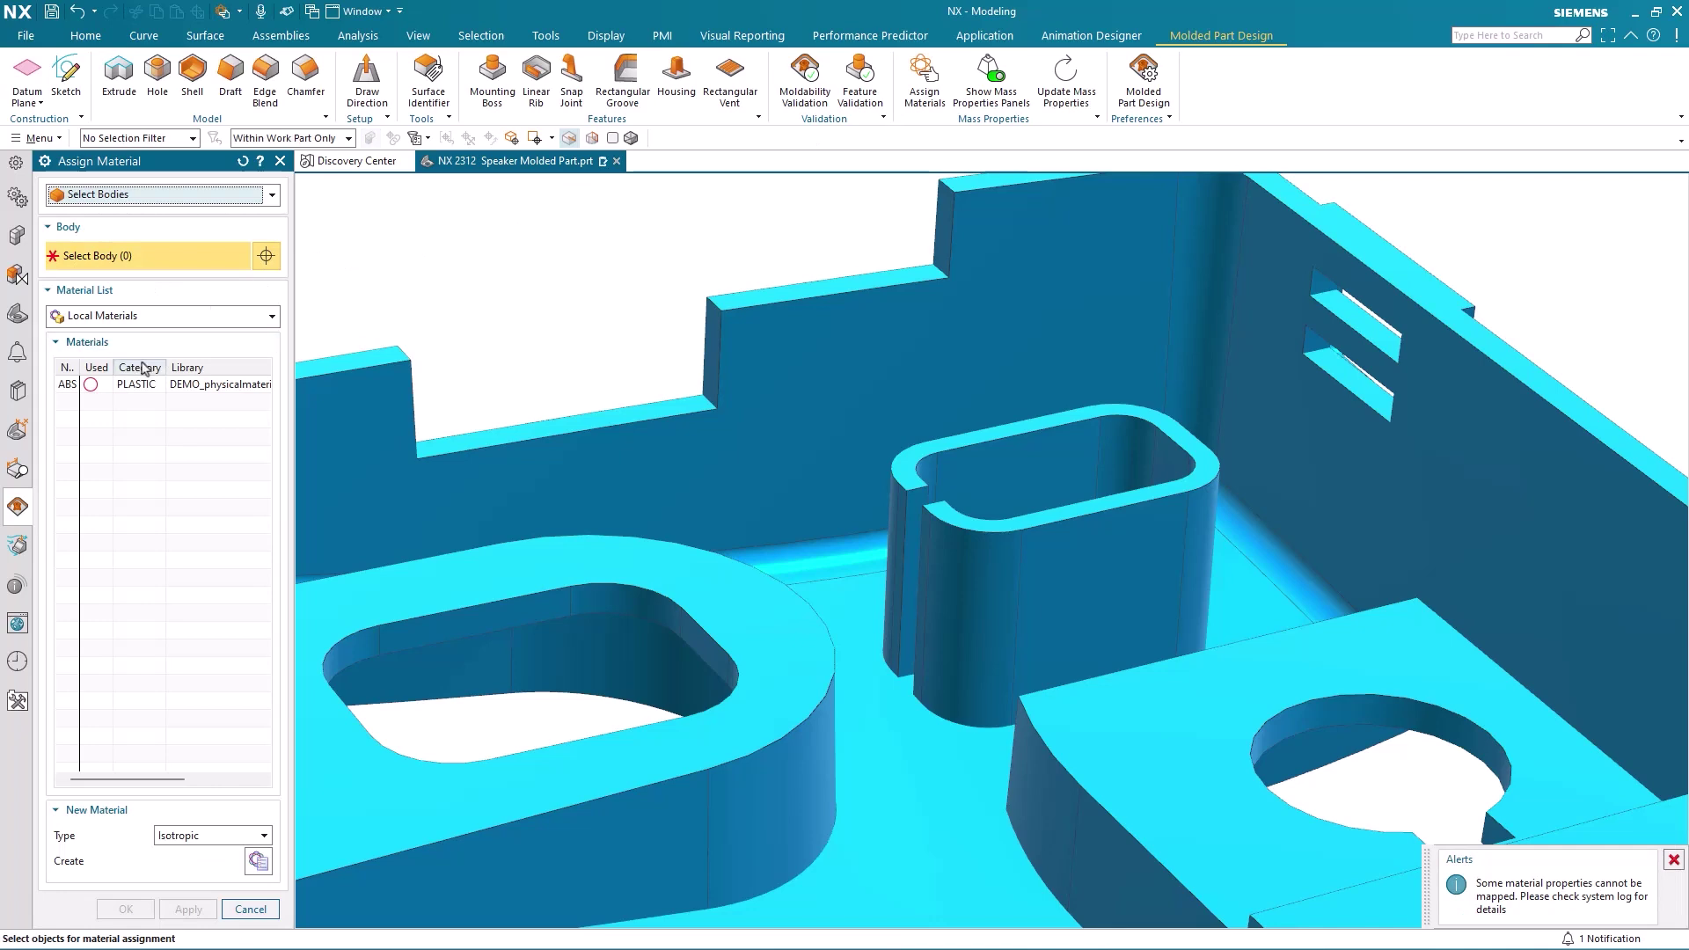
pyautogui.click(93, 391)
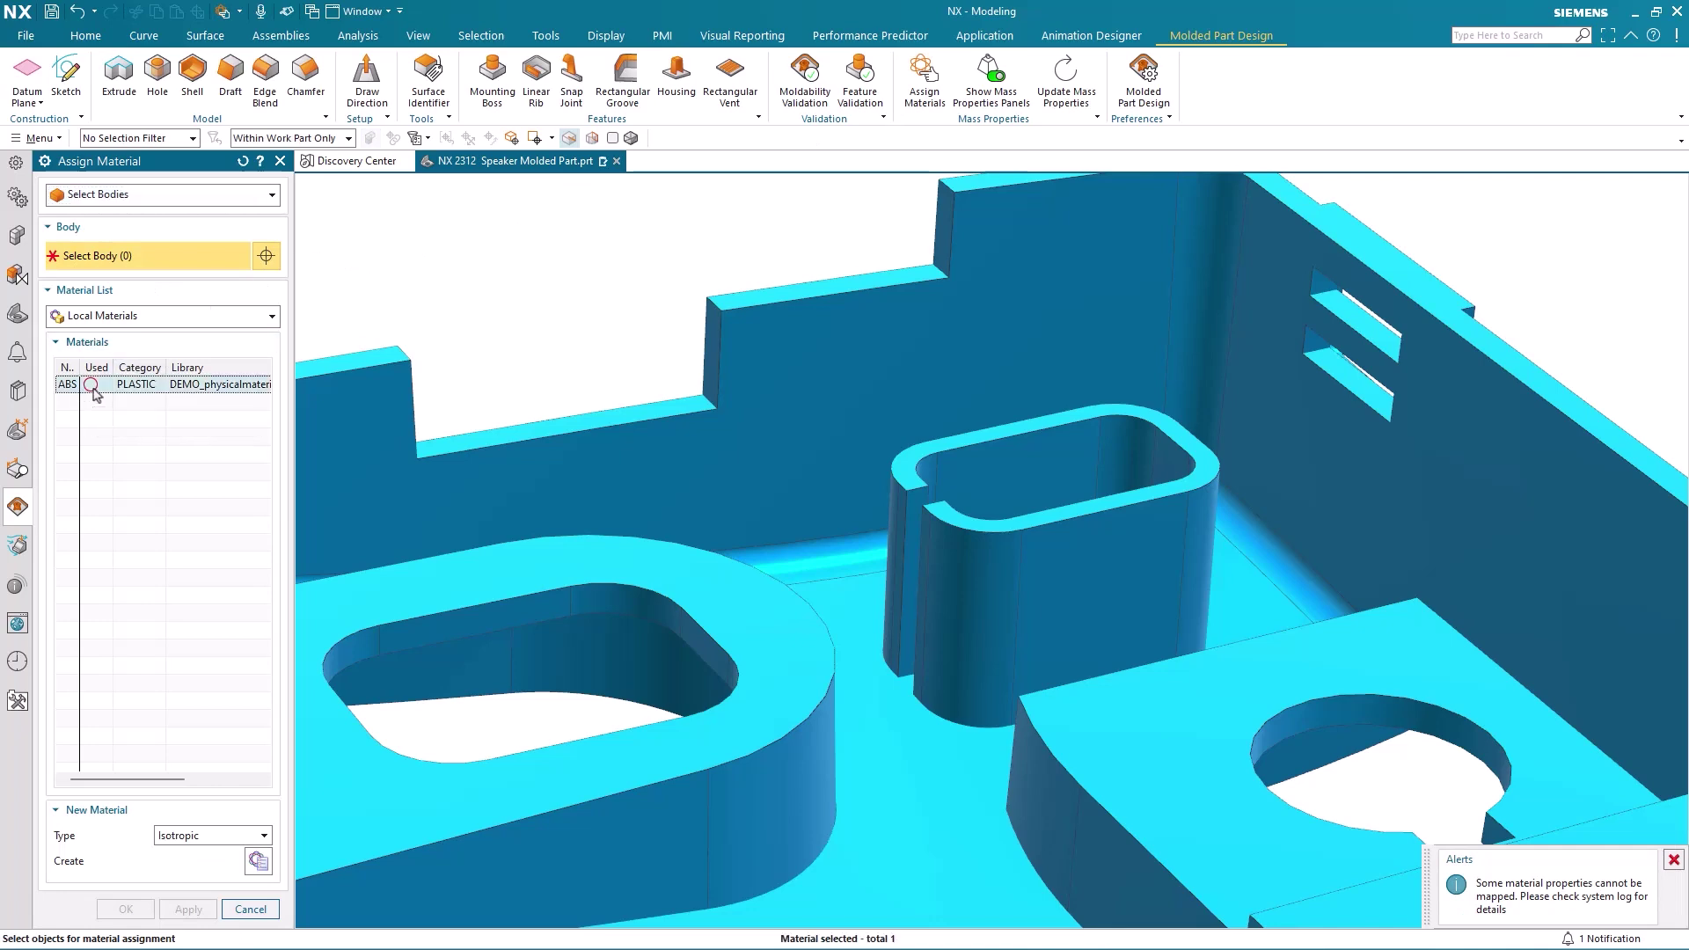
pyautogui.click(536, 337)
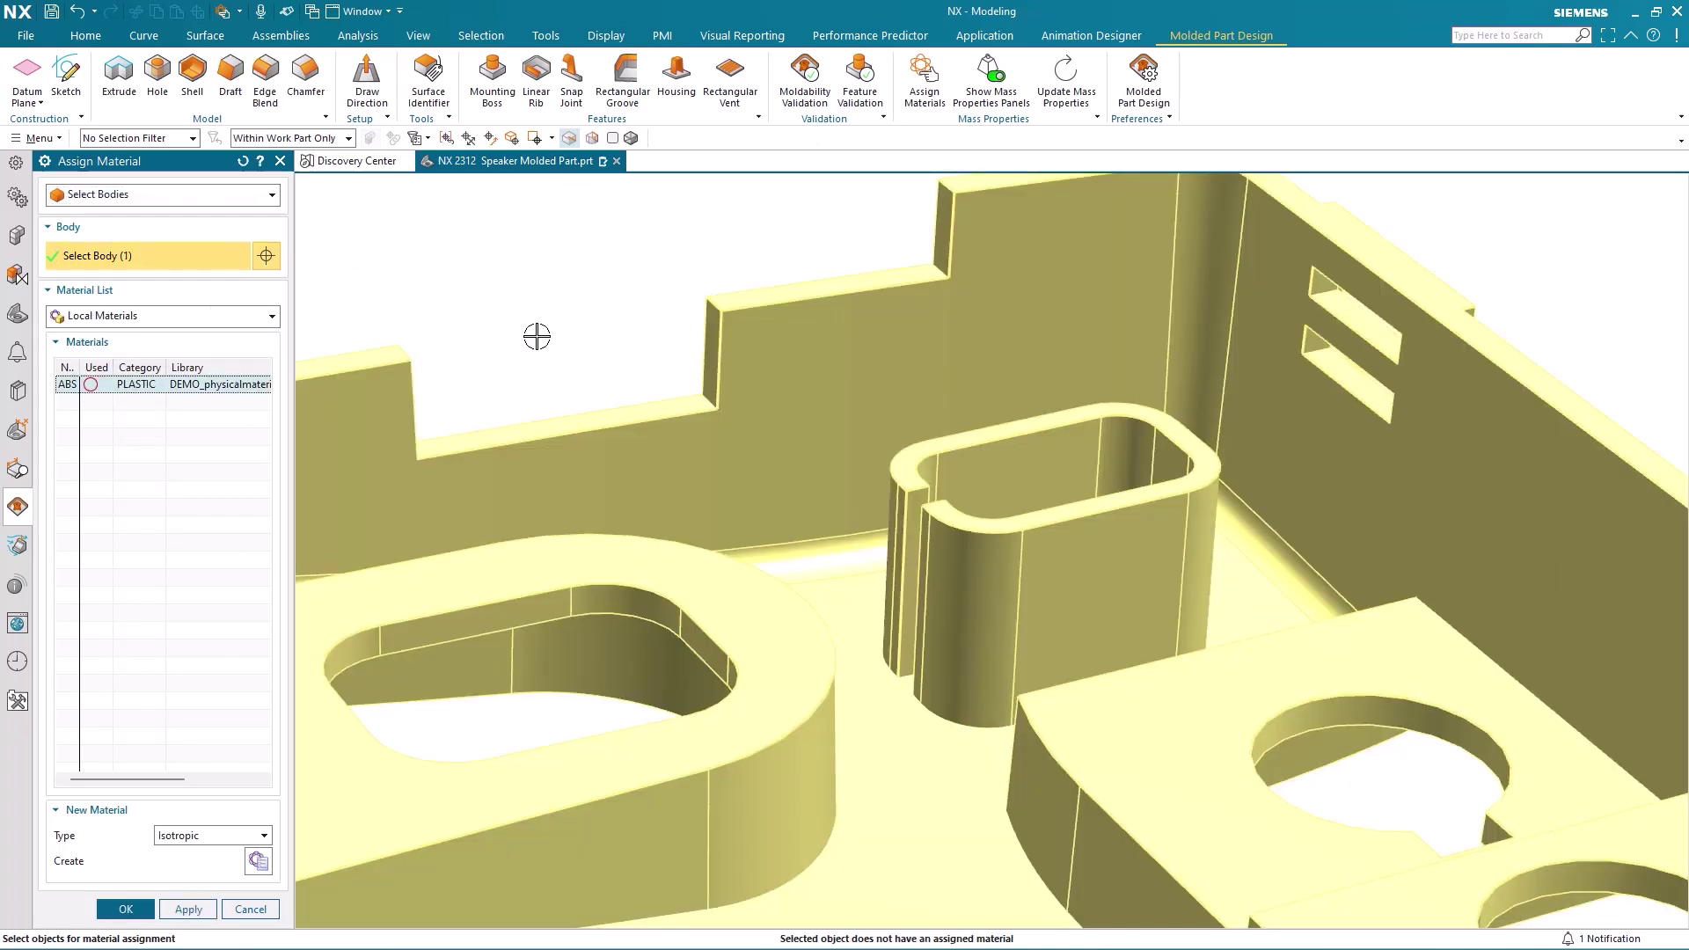
pyautogui.middleClick(550, 293)
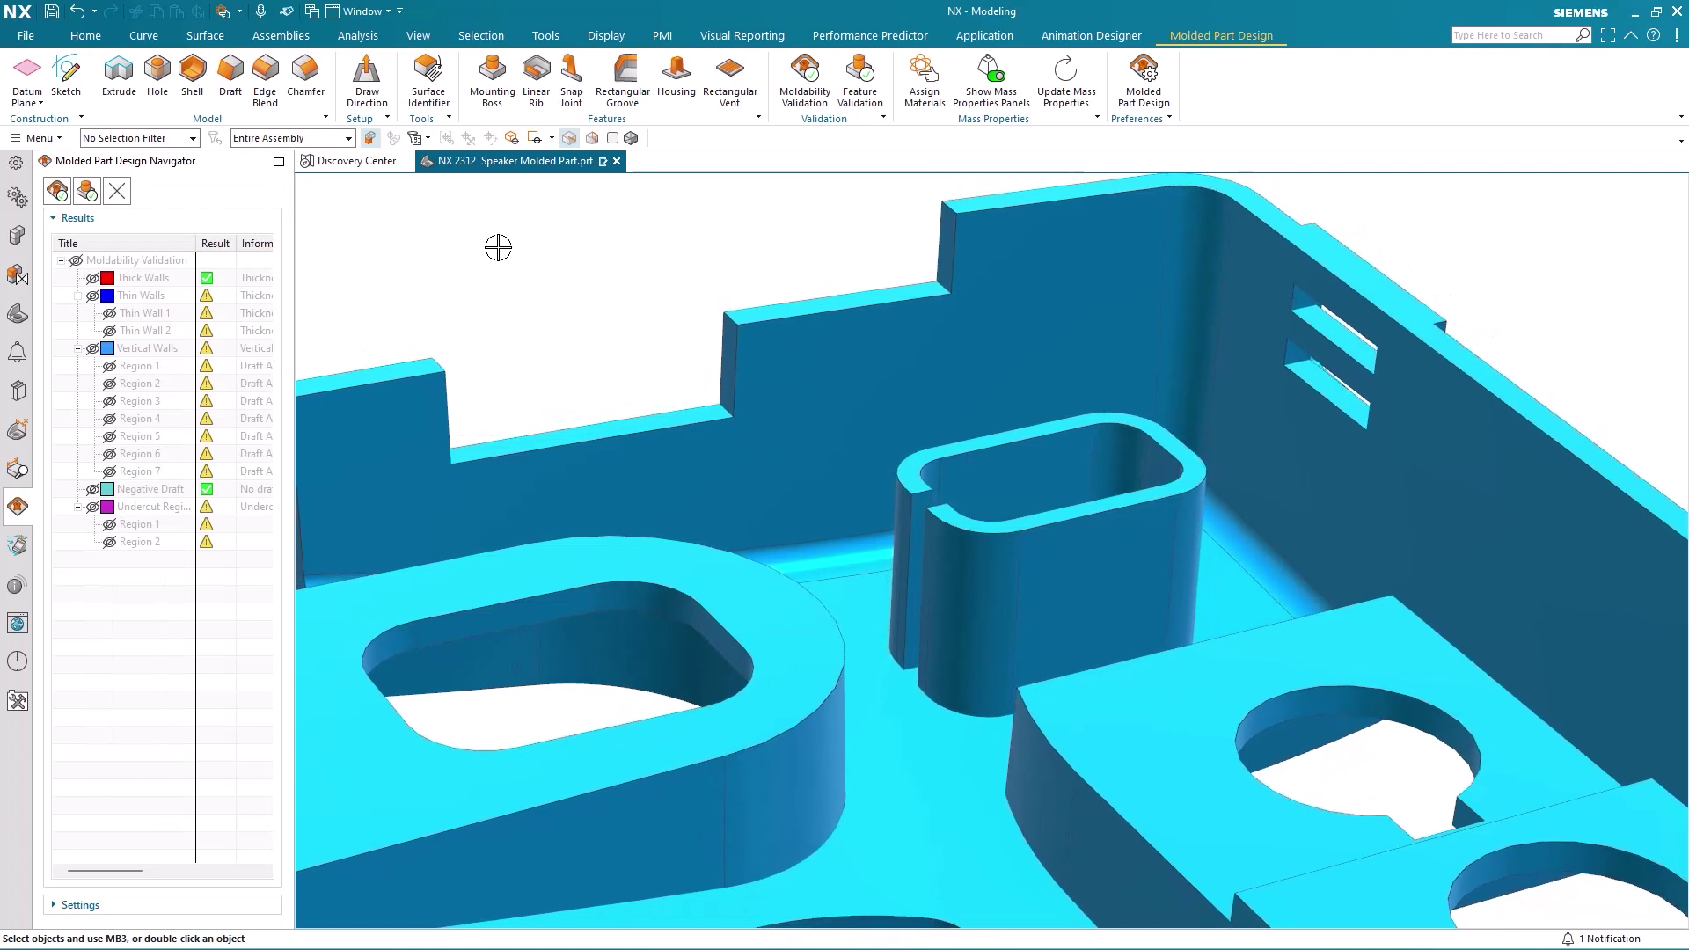
# Step: Apply a 2.1° ABS-recommended draft to the boss's nine side walls, top face stationary
pyautogui.click(229, 82)
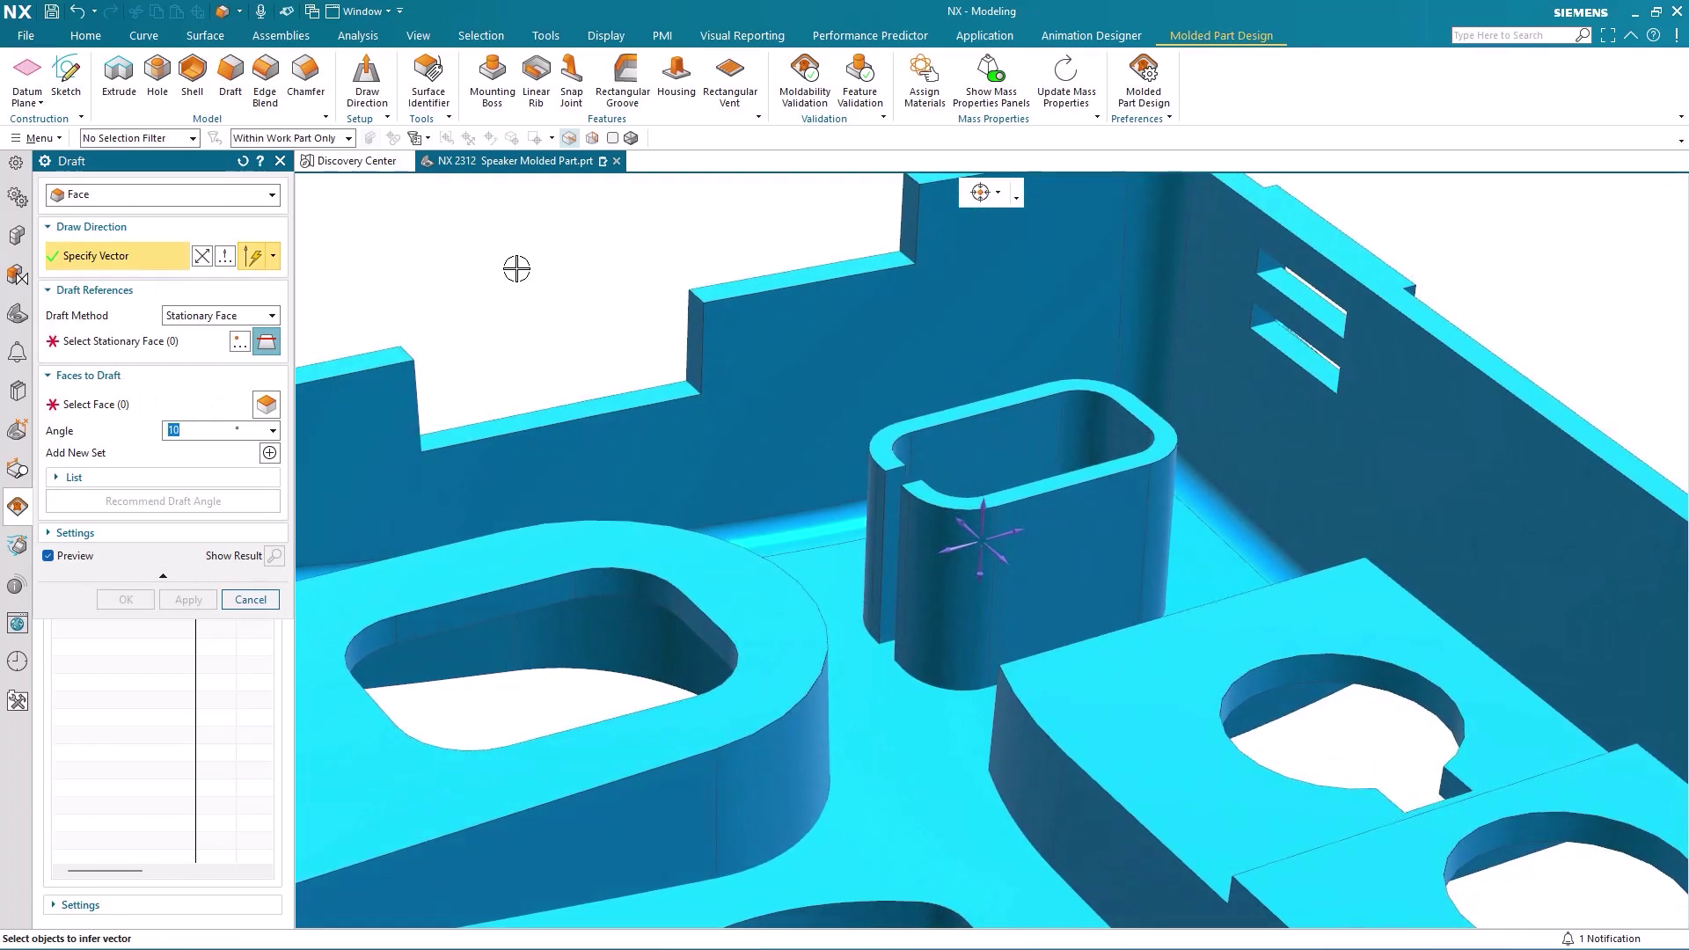
pyautogui.middleClick(517, 268)
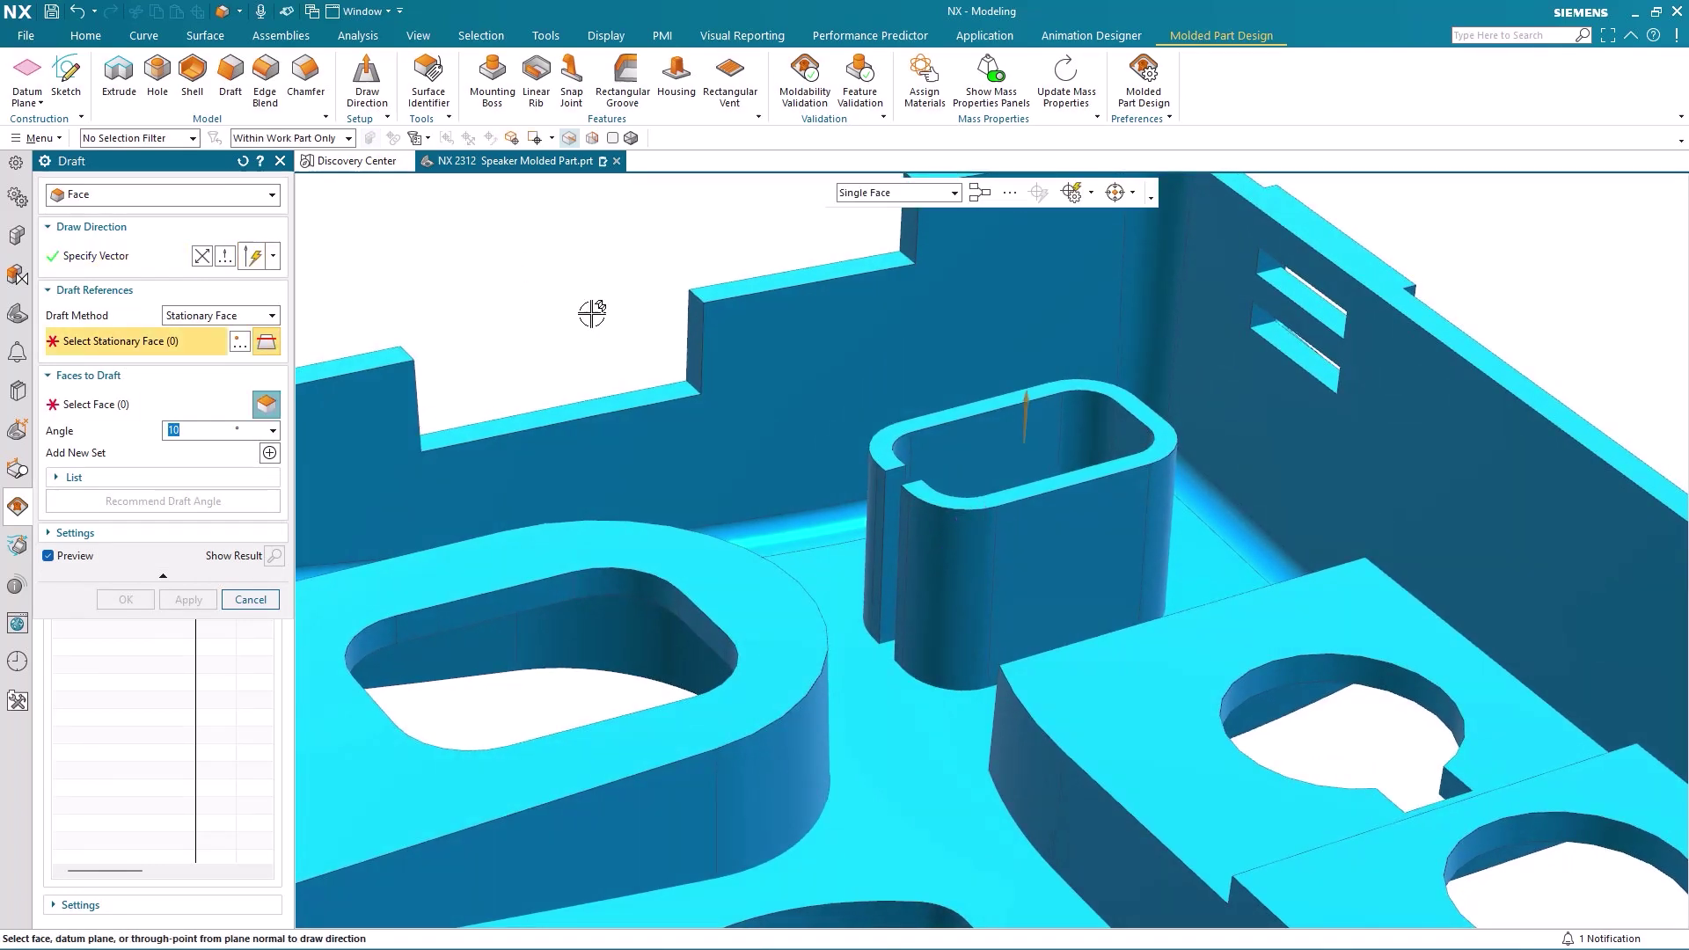
pyautogui.click(878, 444)
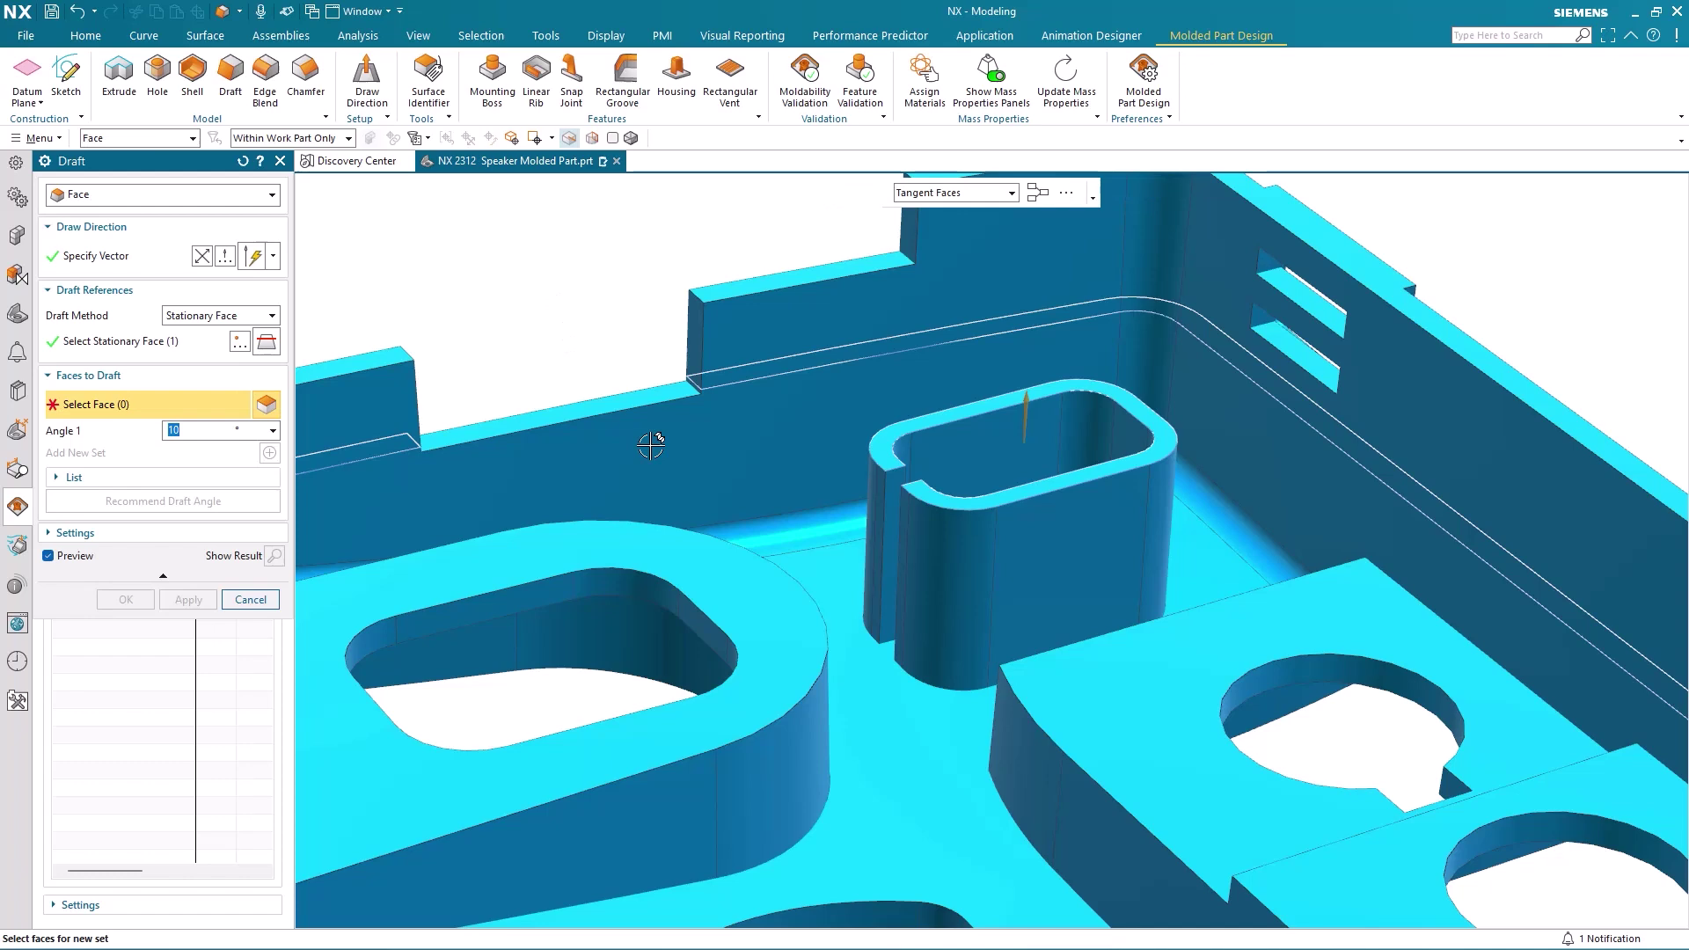
pyautogui.click(930, 552)
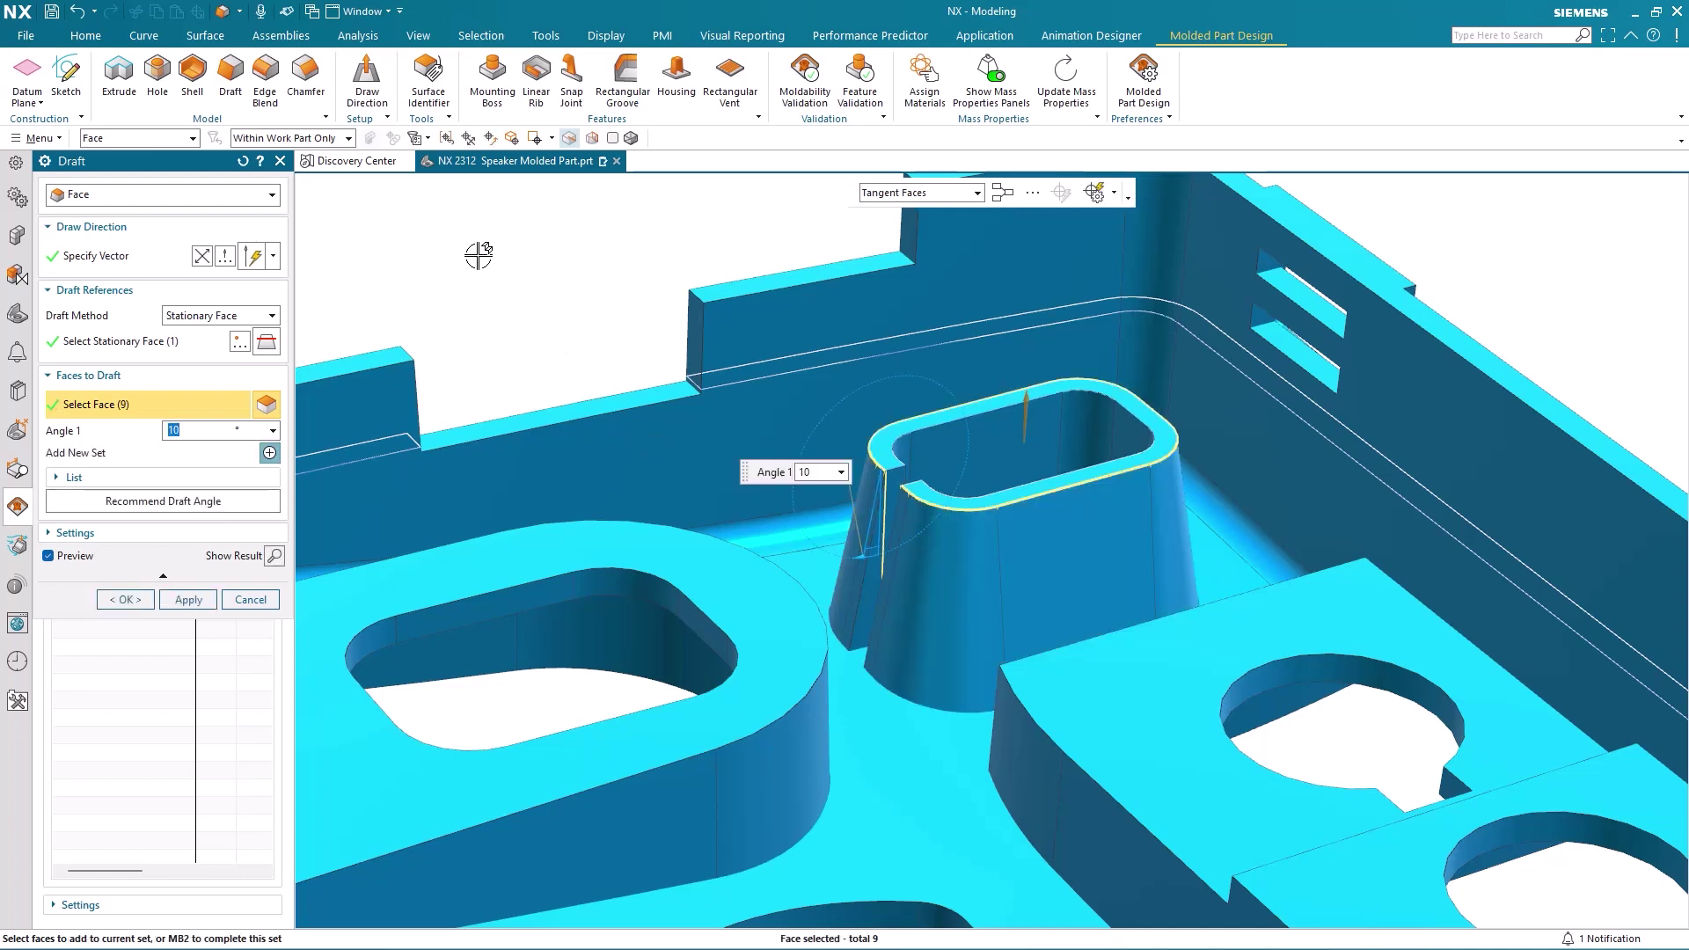
pyautogui.click(175, 500)
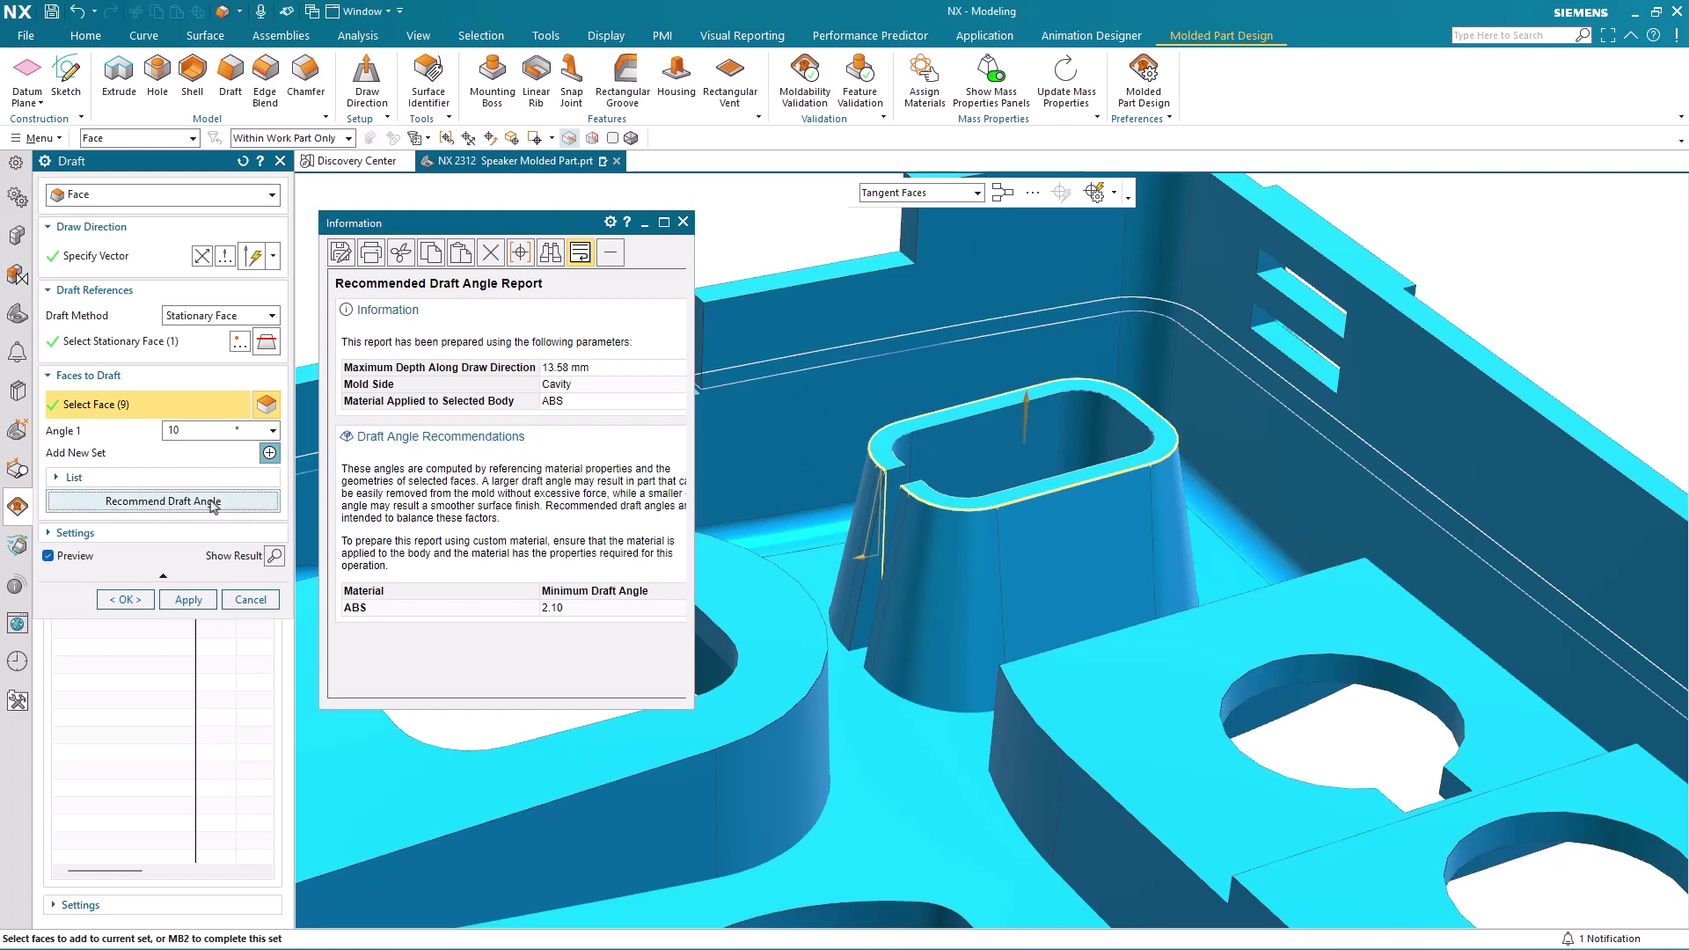
pyautogui.click(188, 431)
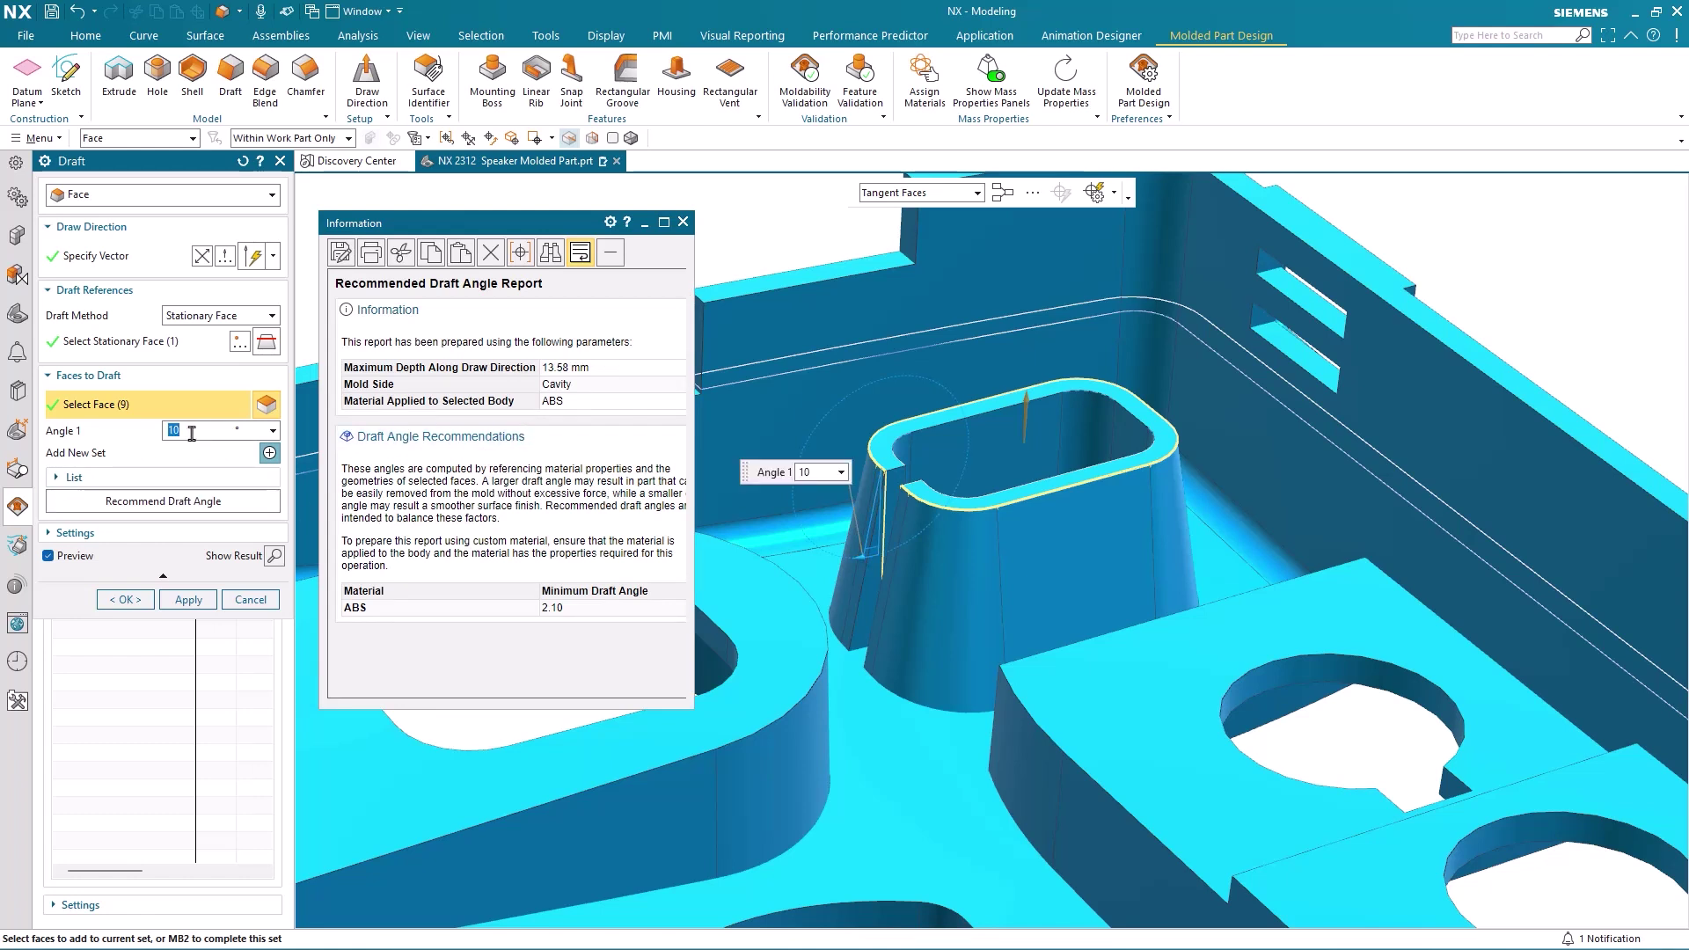
pyautogui.write('2.')
pyautogui.write('1')
pyautogui.press('Return')
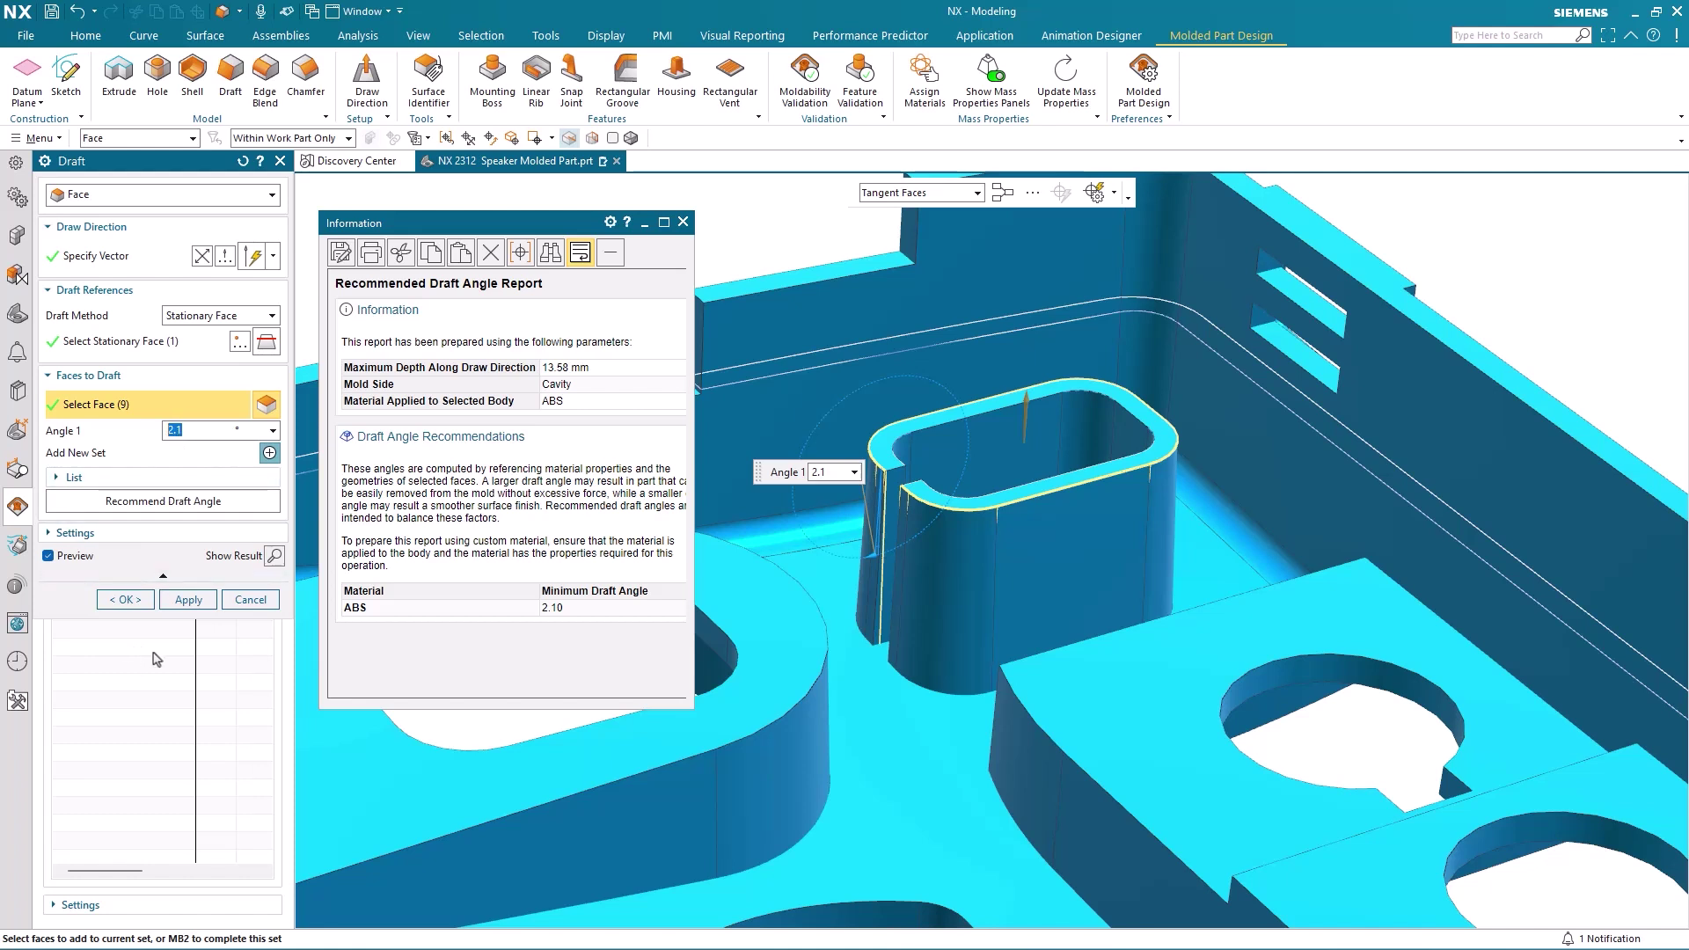
pyautogui.click(187, 603)
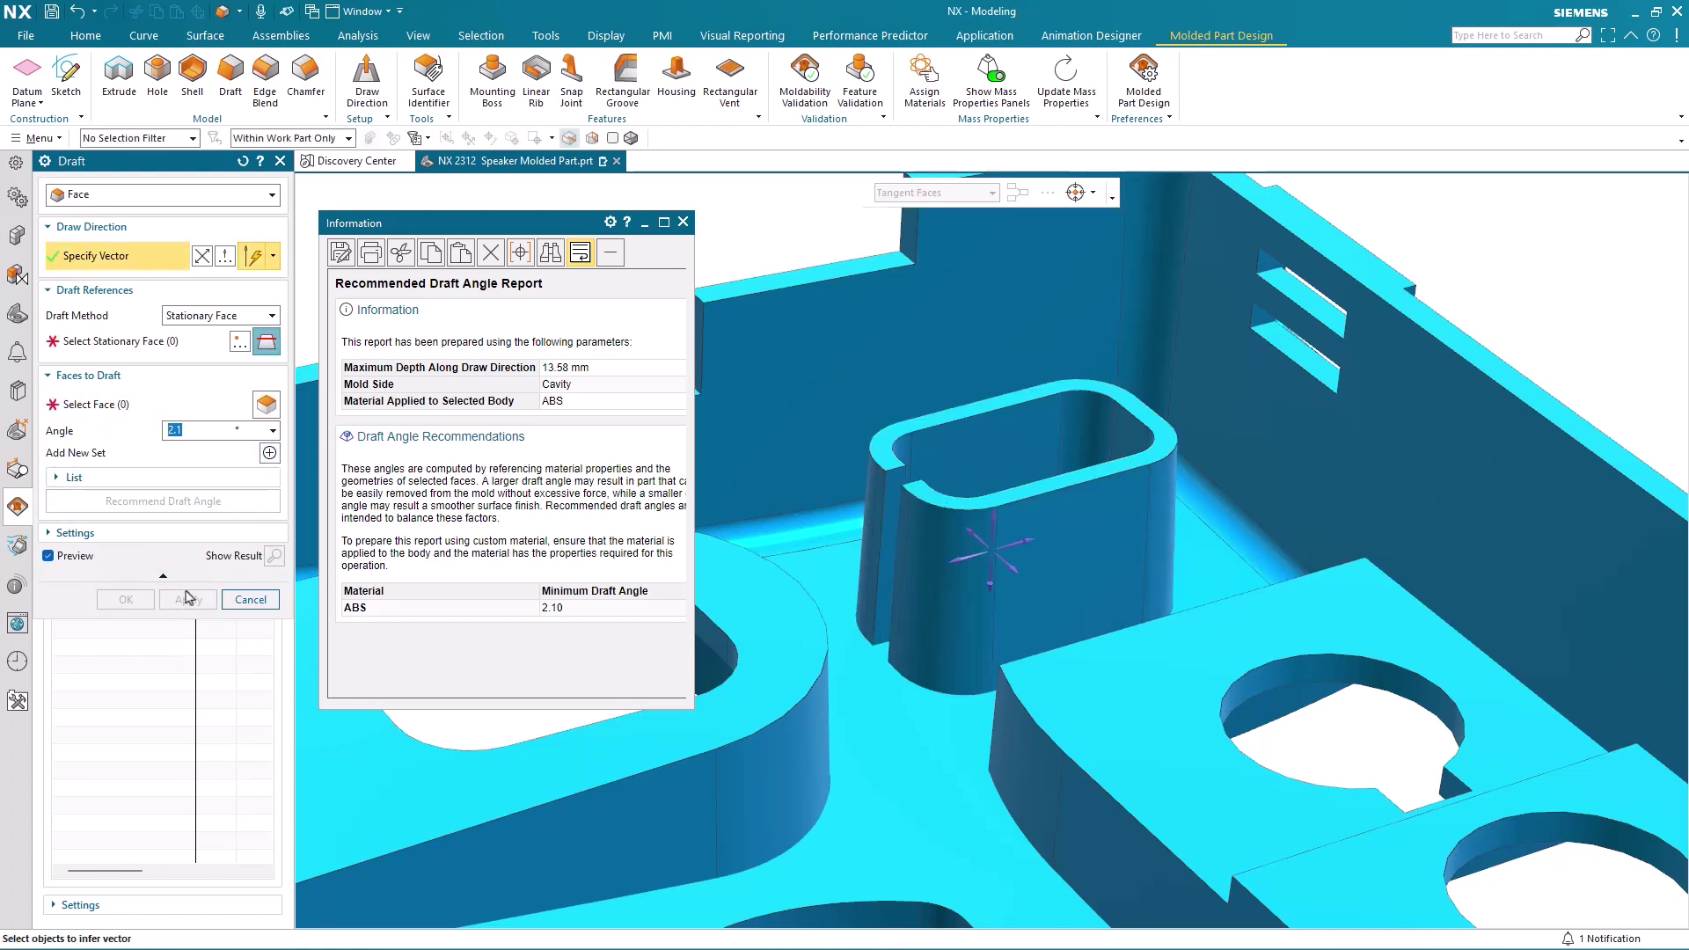
pyautogui.scroll(3, 991, 537)
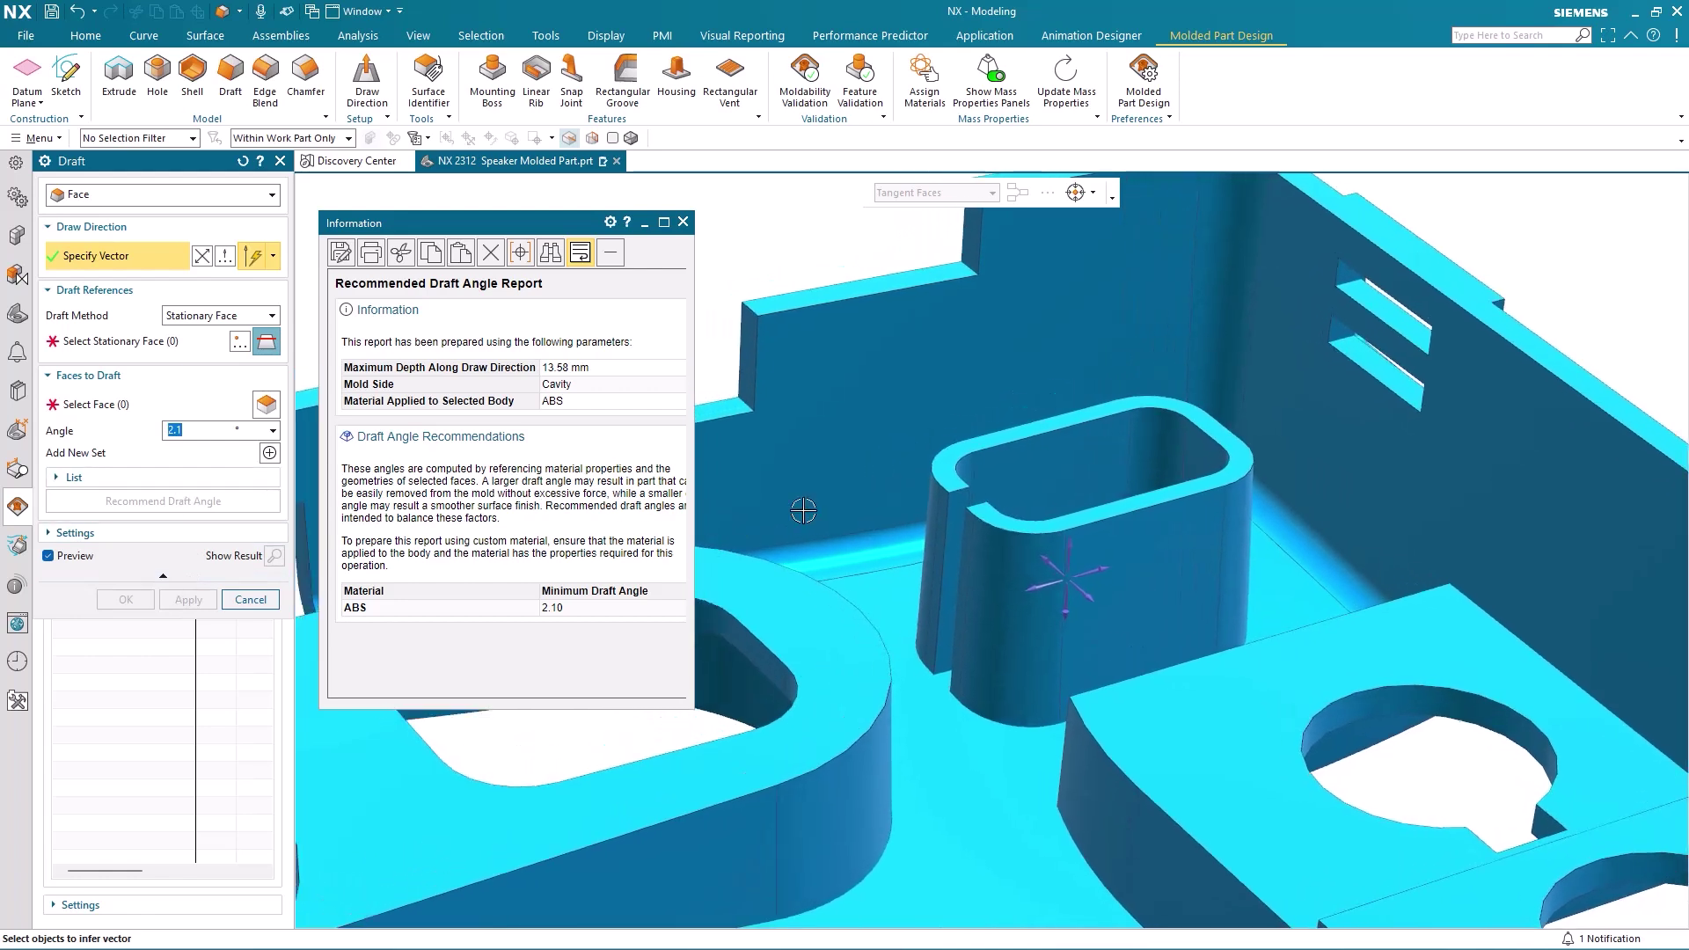
pyautogui.scroll(1, 1042, 528)
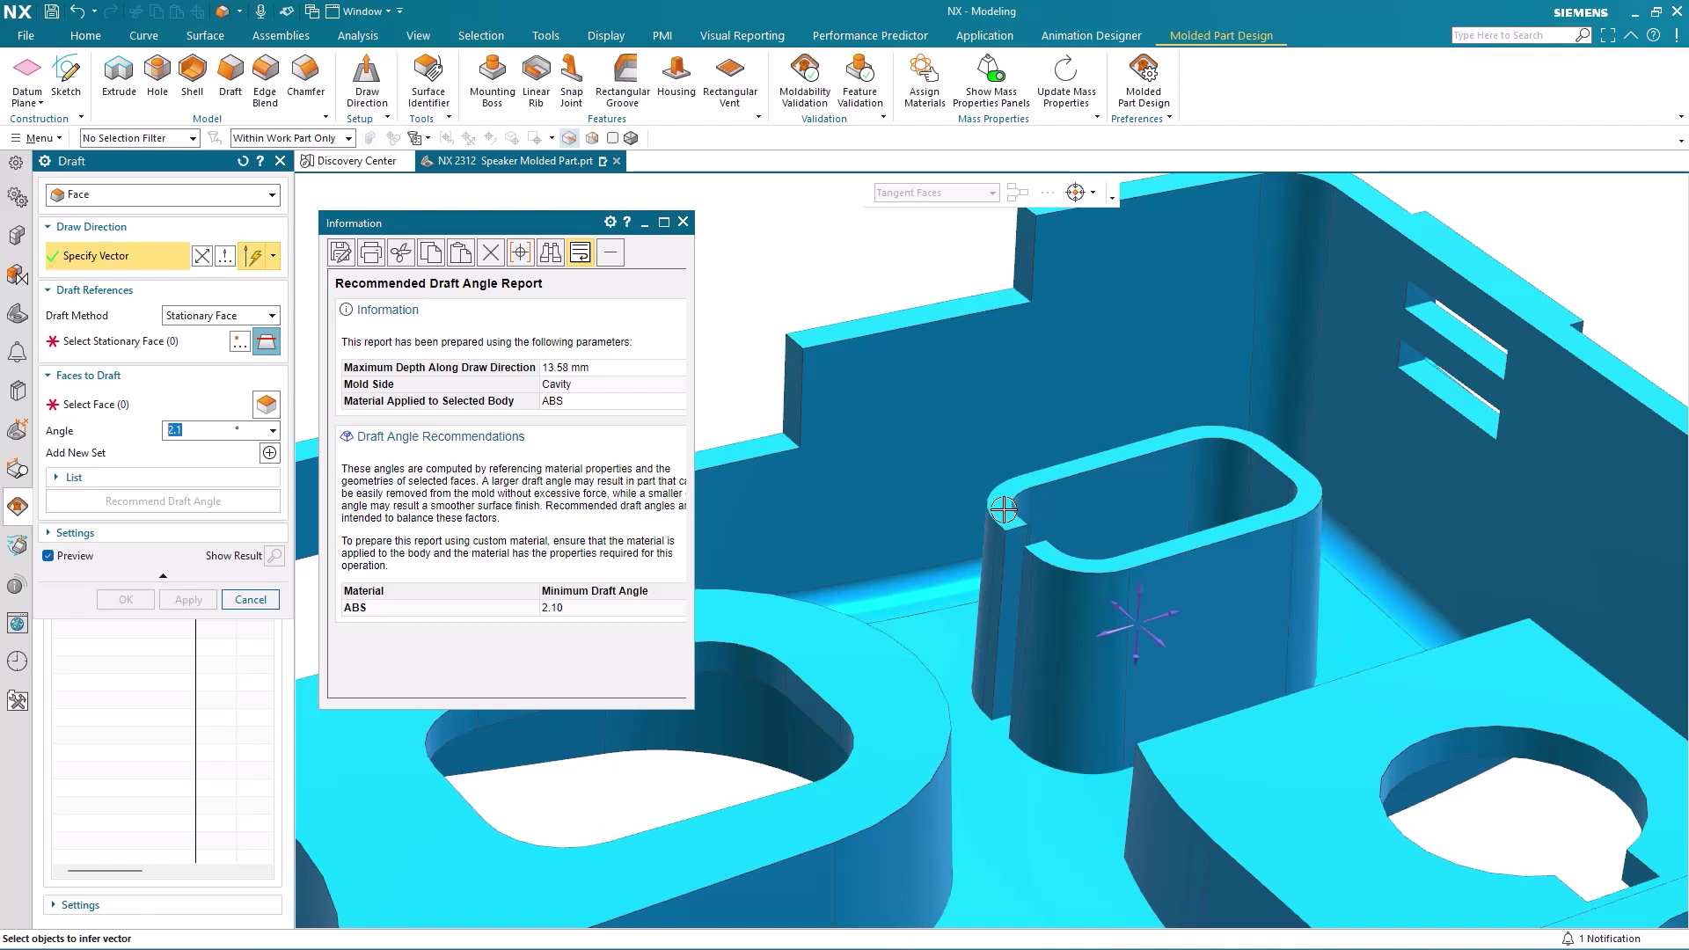
# Step: Apply a 2.4° recommended draft to the boss's nine tangent walls from its top face
pyautogui.click(181, 343)
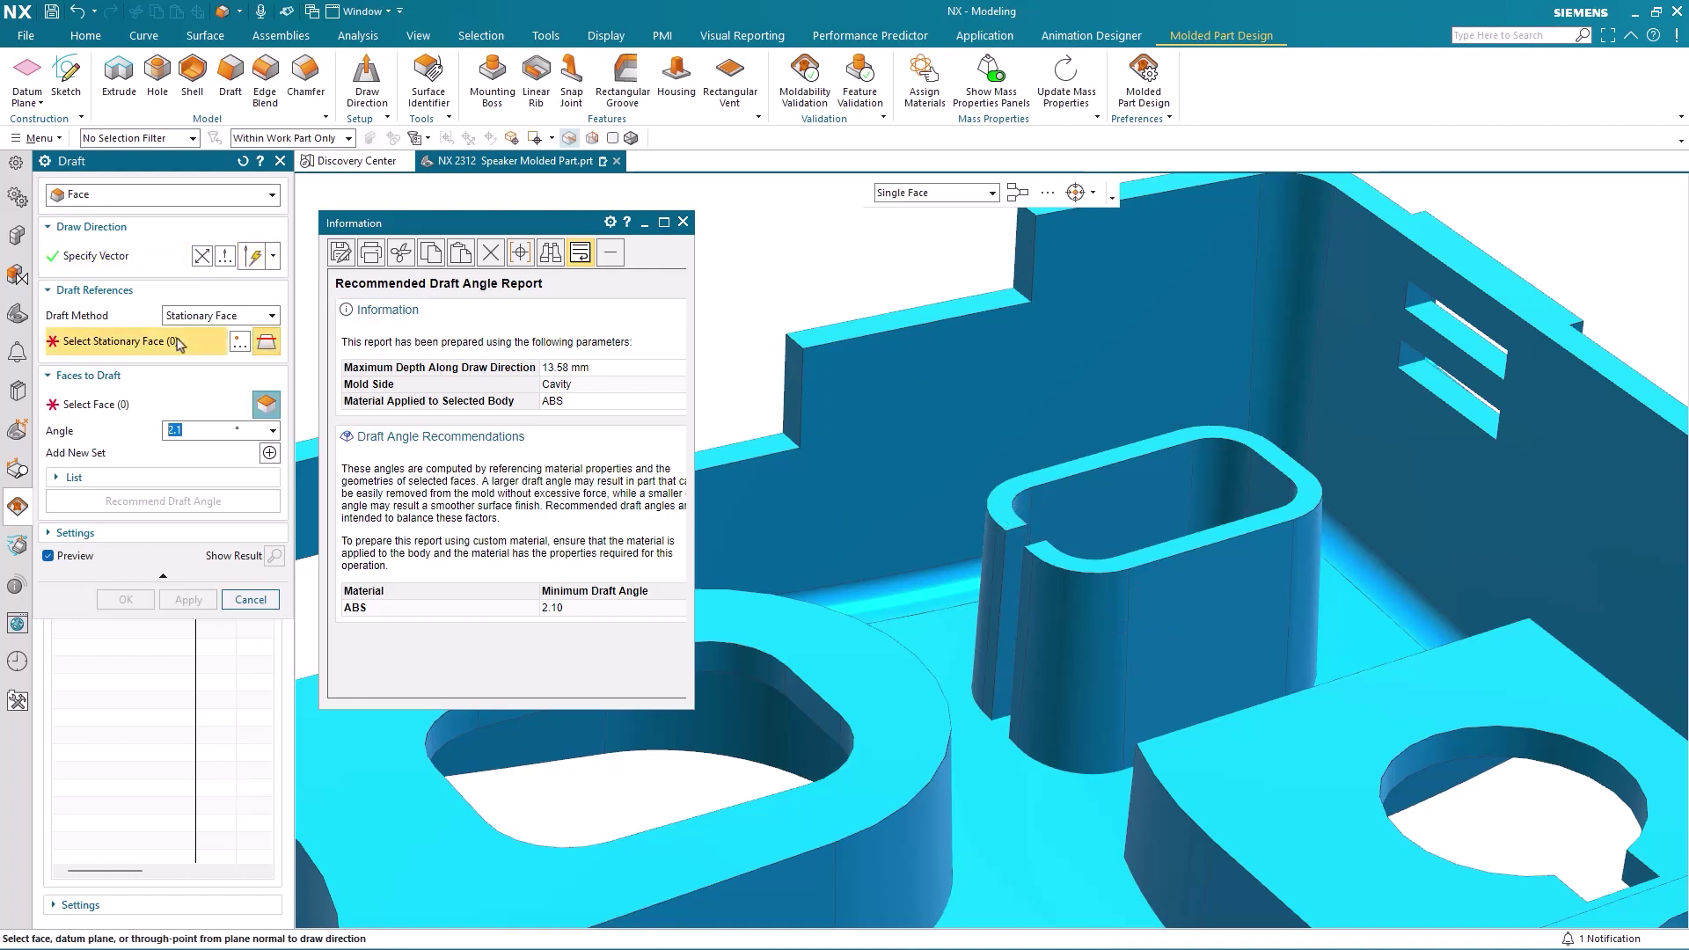
pyautogui.click(1003, 496)
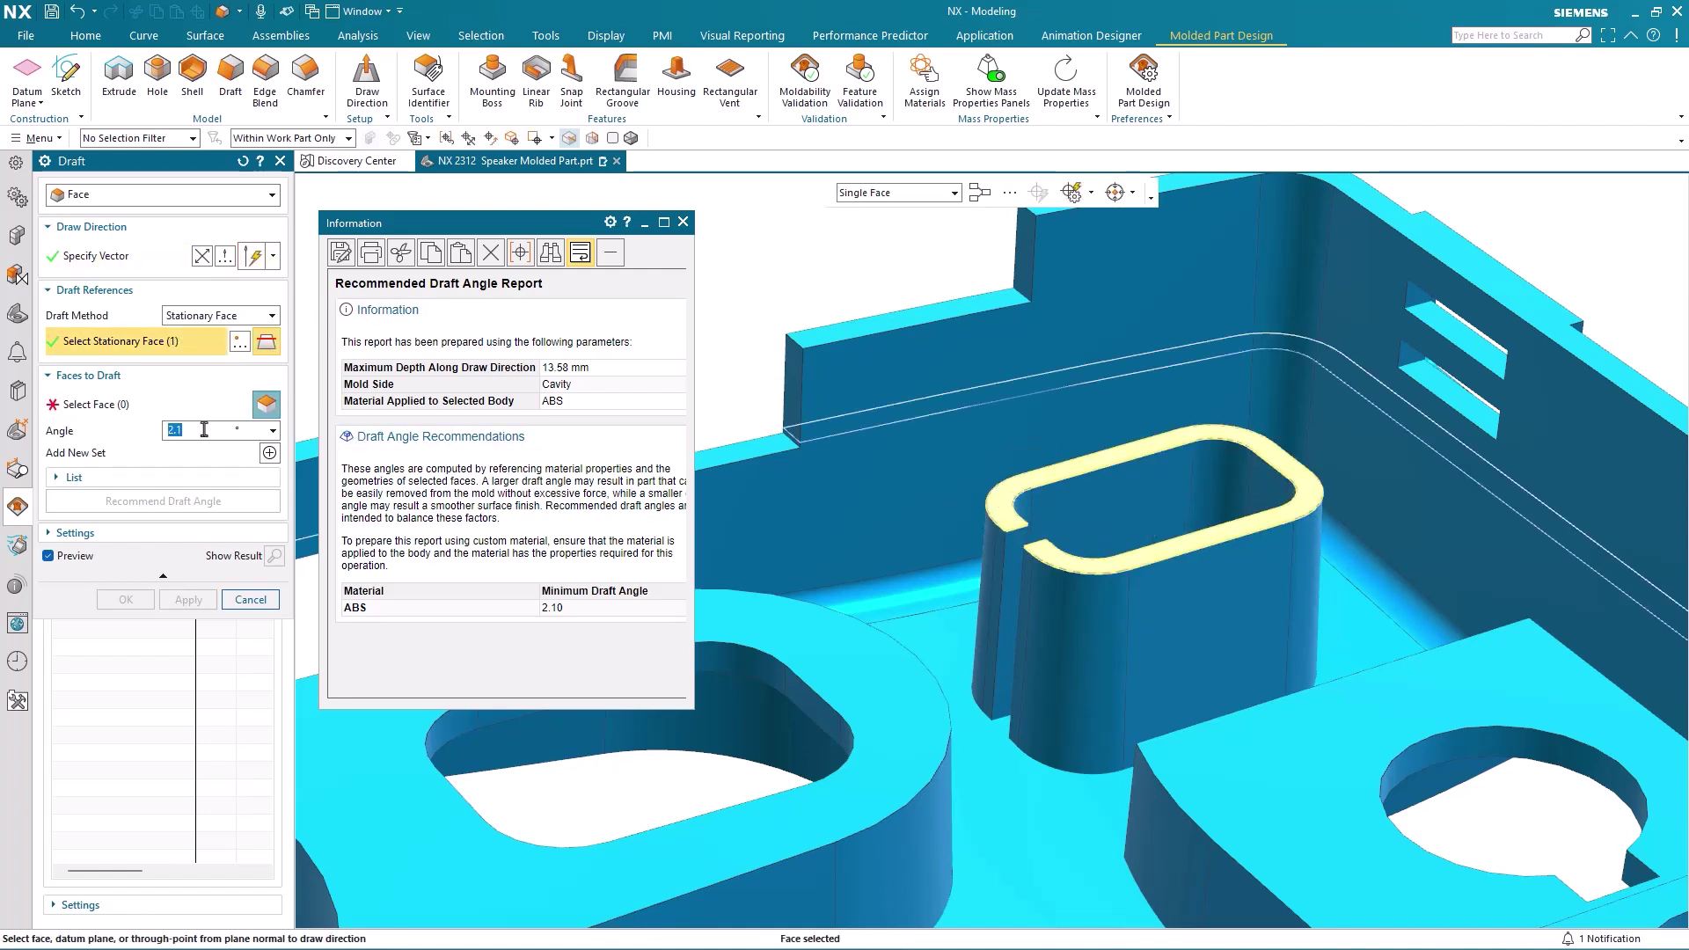
pyautogui.click(1115, 498)
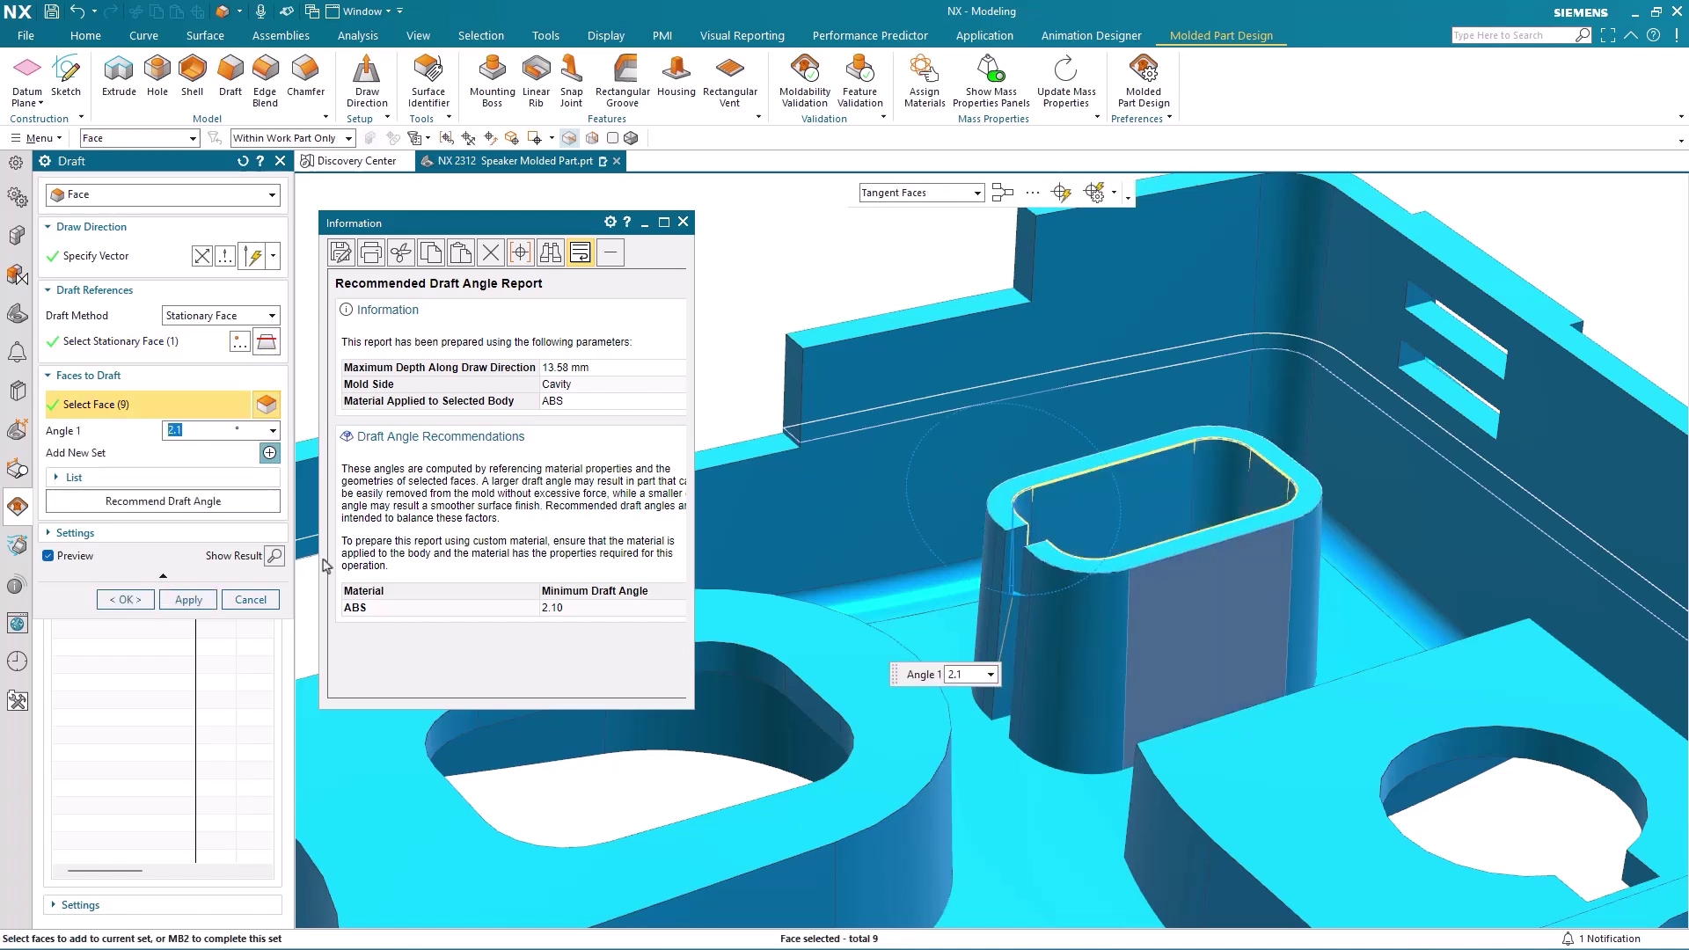
pyautogui.click(201, 511)
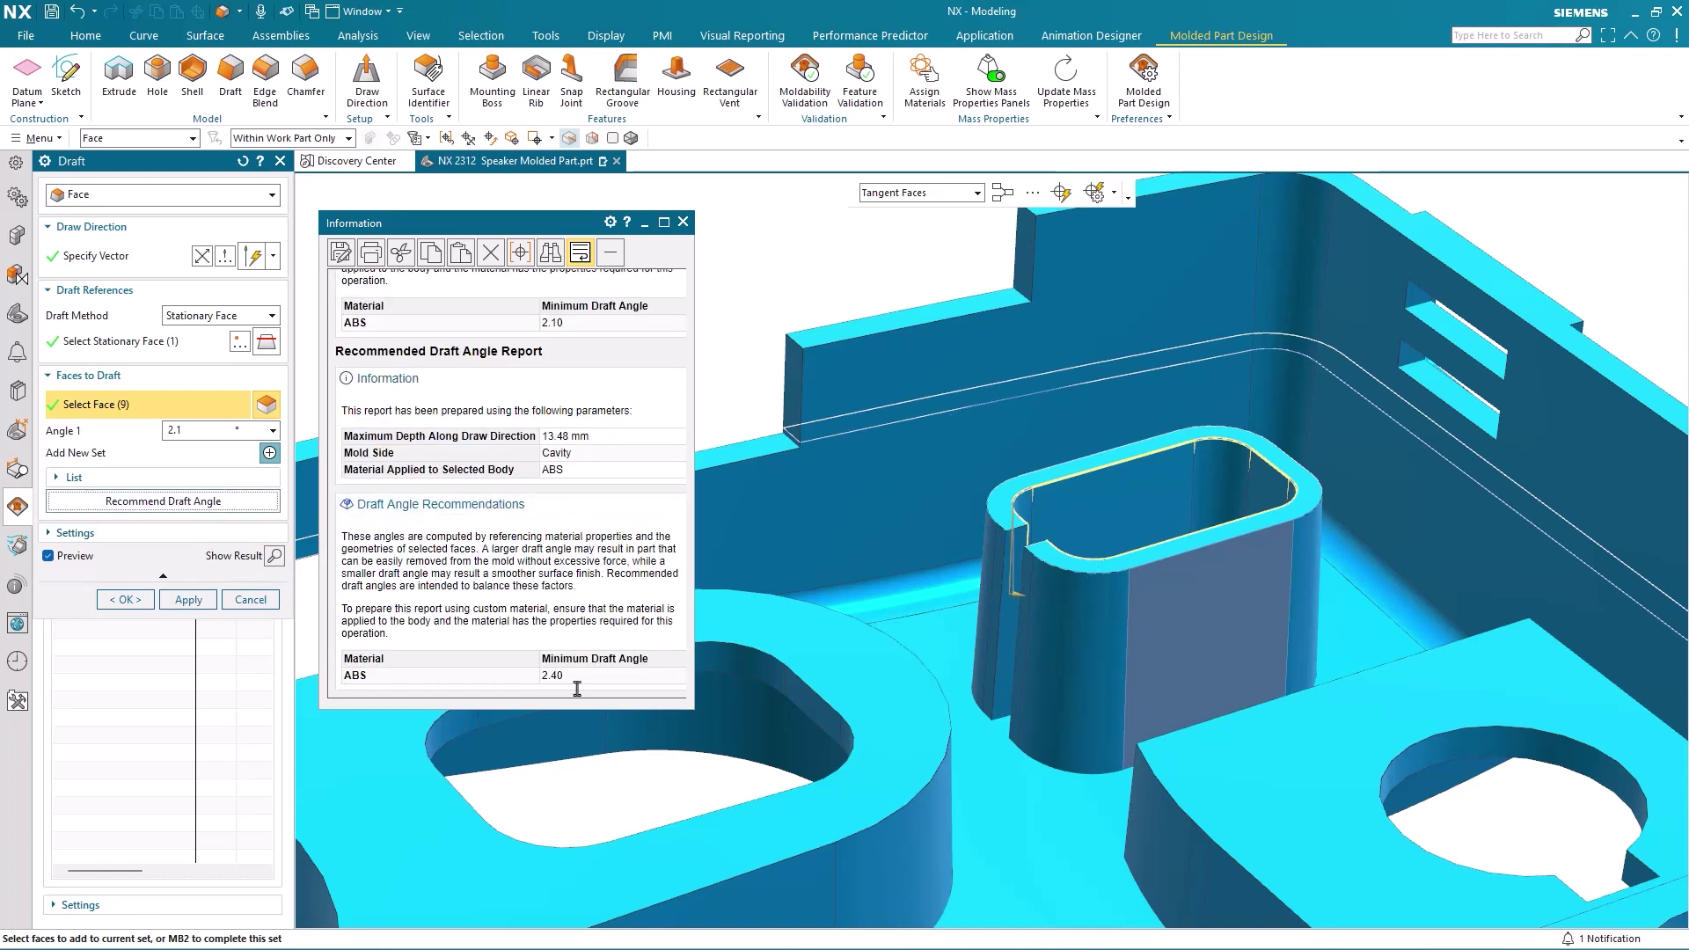
pyautogui.click(189, 431)
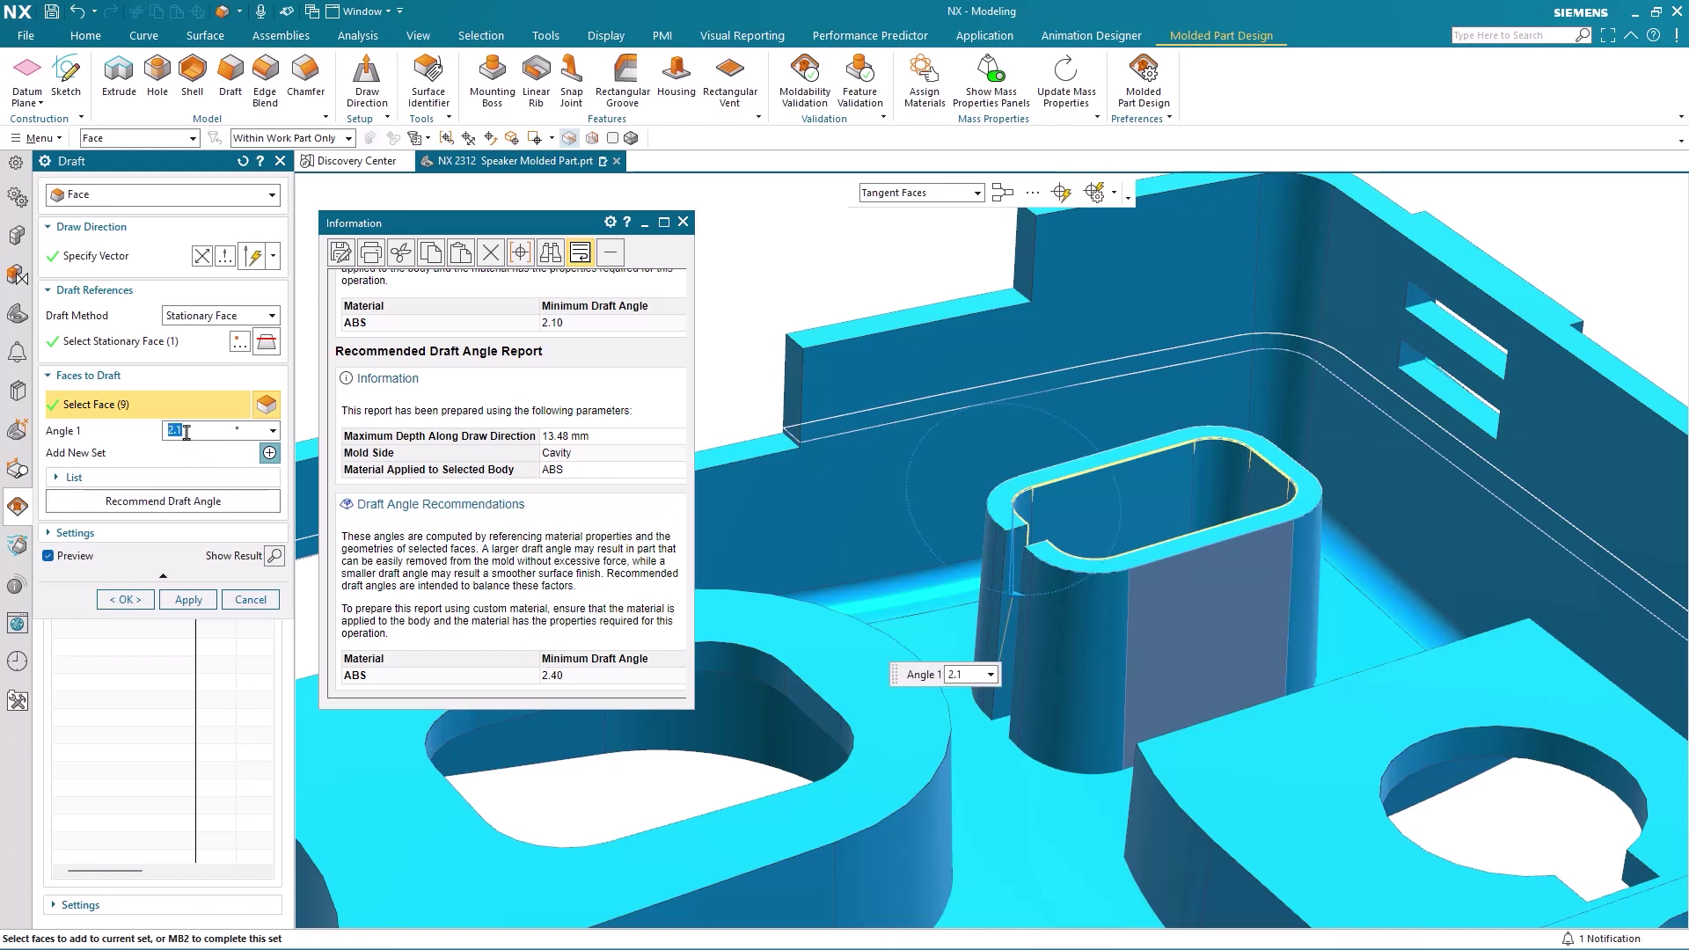
pyautogui.write('2.4')
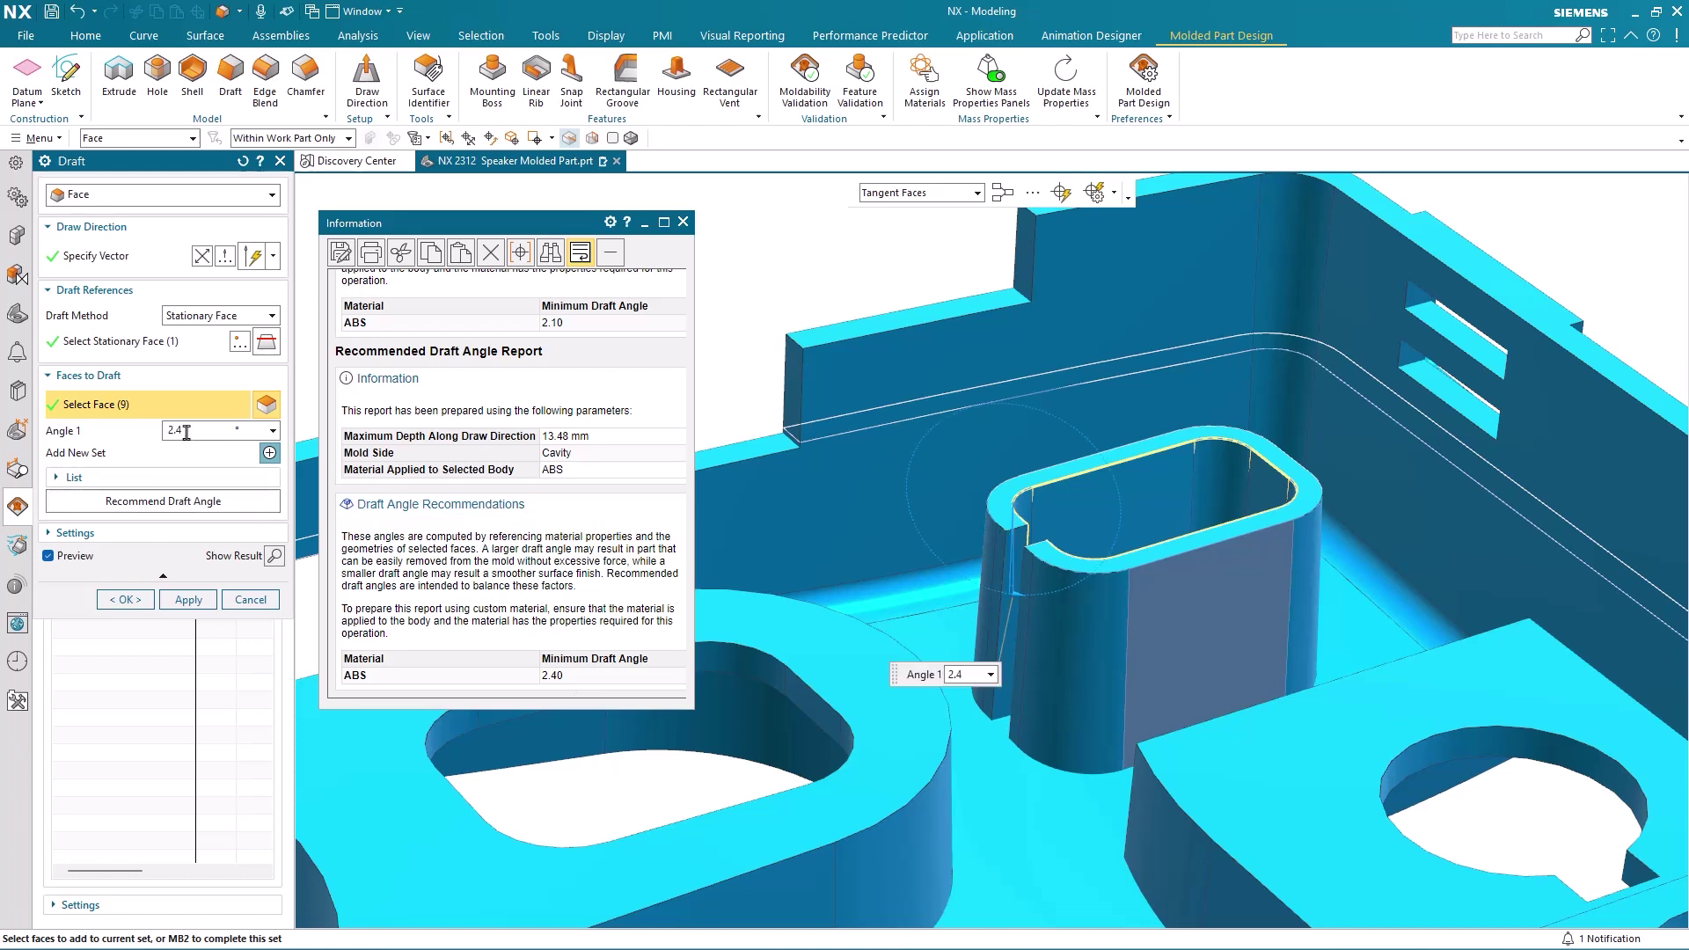
pyautogui.click(186, 431)
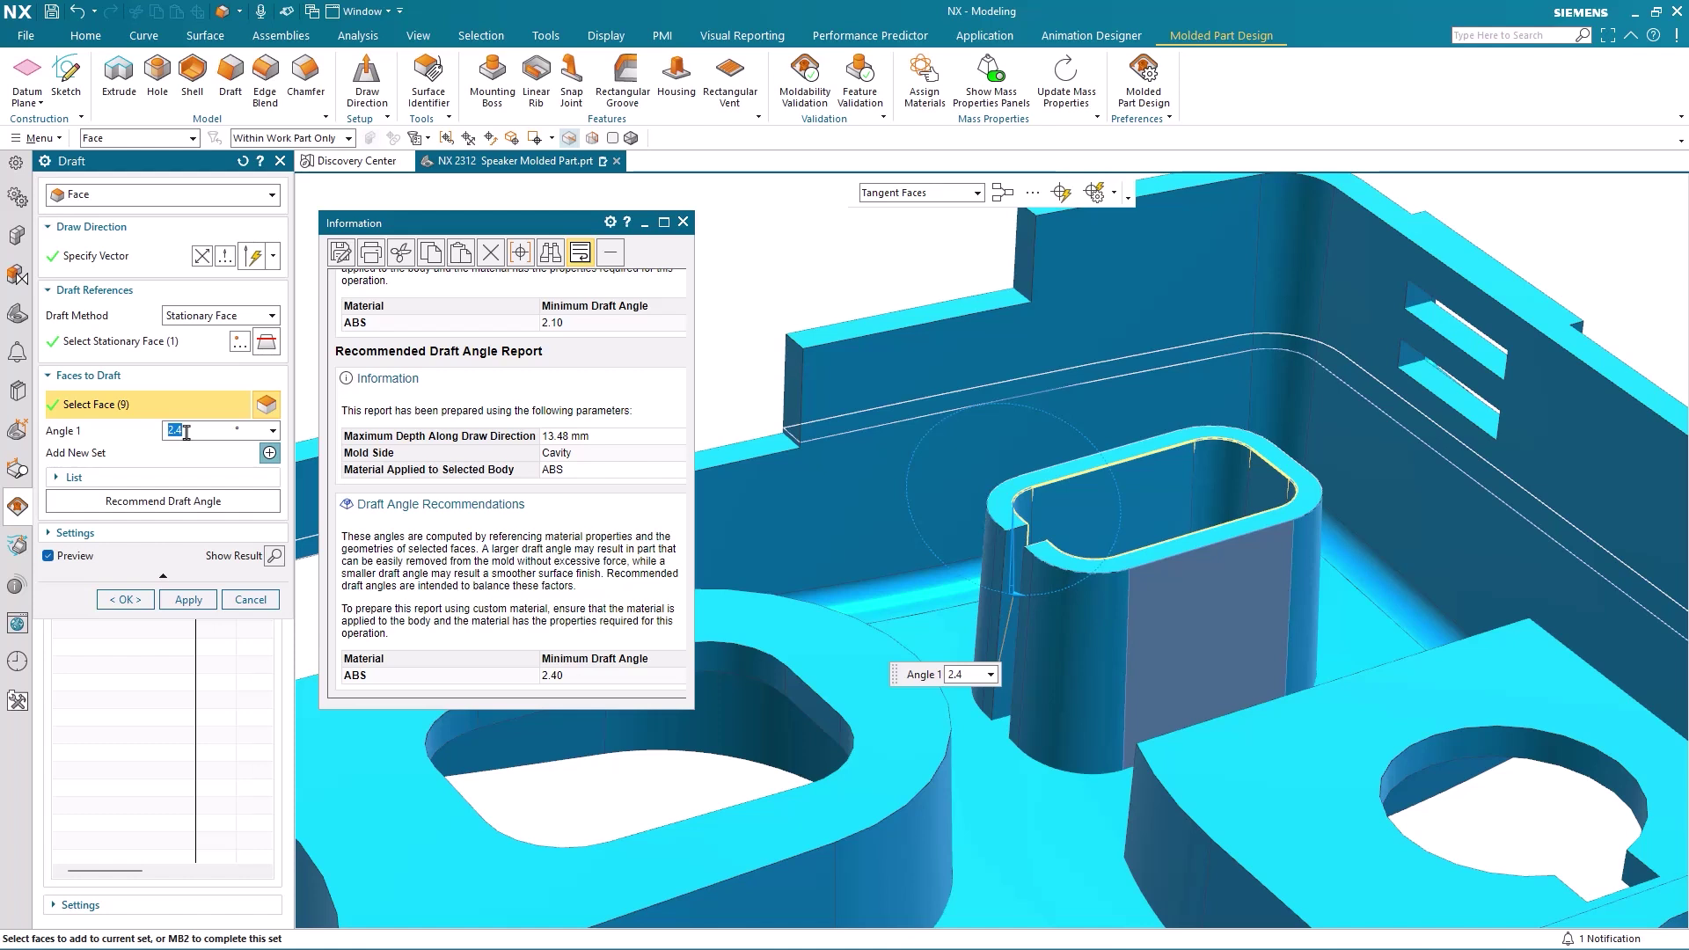
pyautogui.click(188, 600)
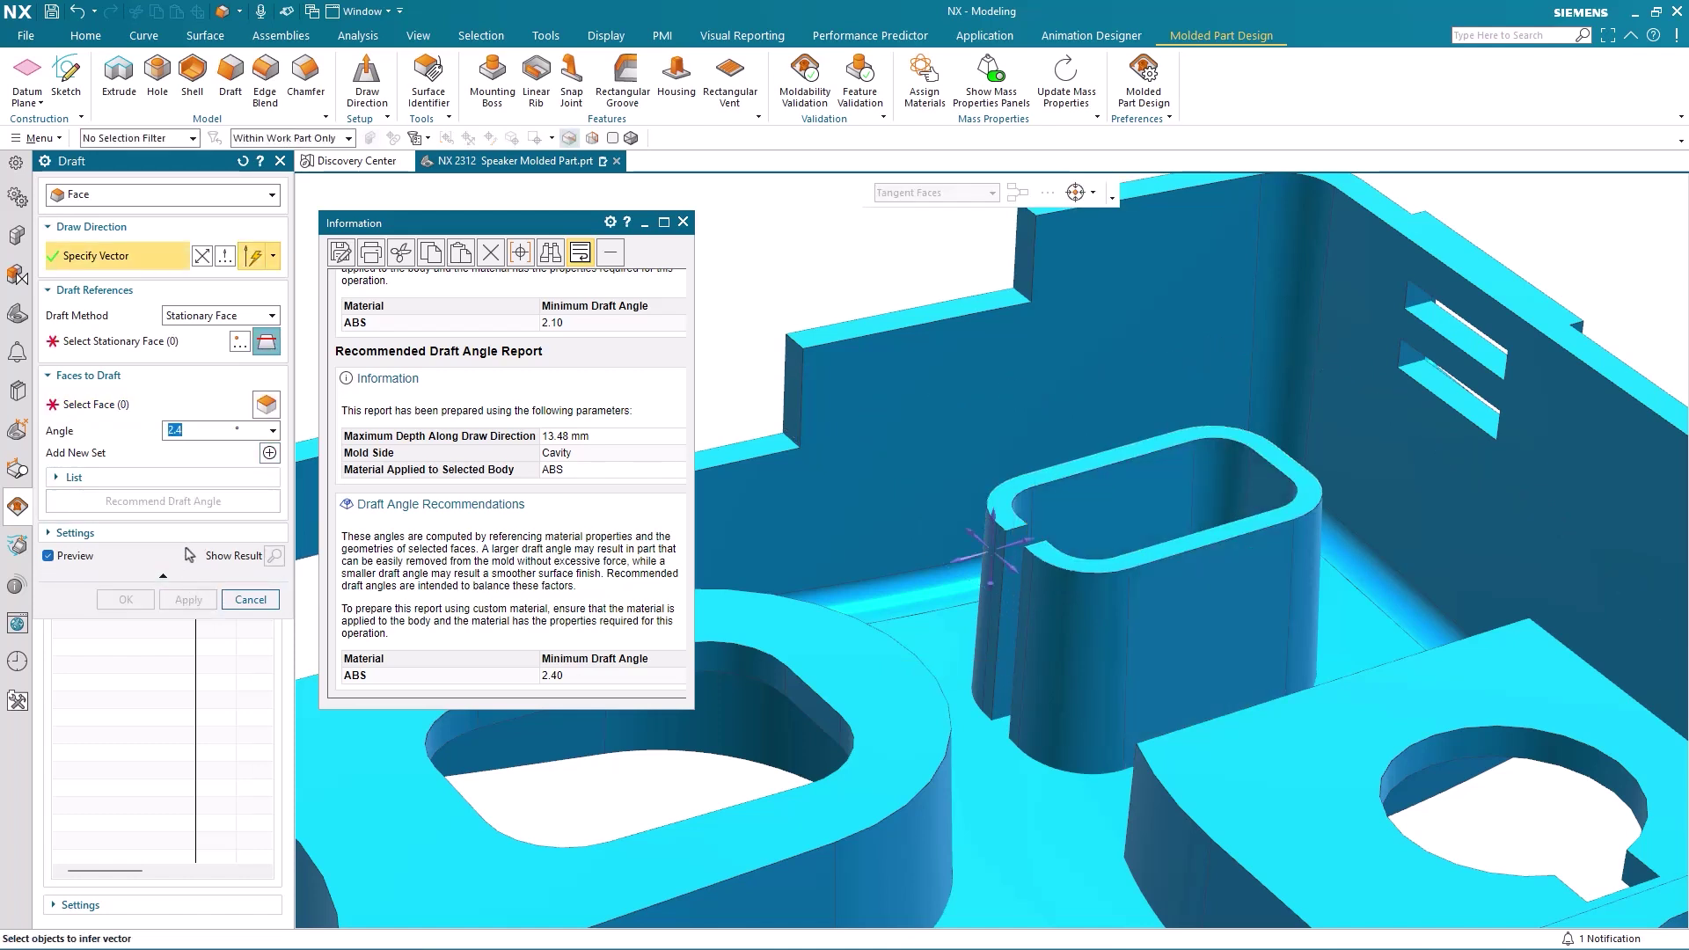
# Step: Set up a draft on the eight rounded-slot walls, replacing the angle with the recommended 1.7°
pyautogui.click(151, 342)
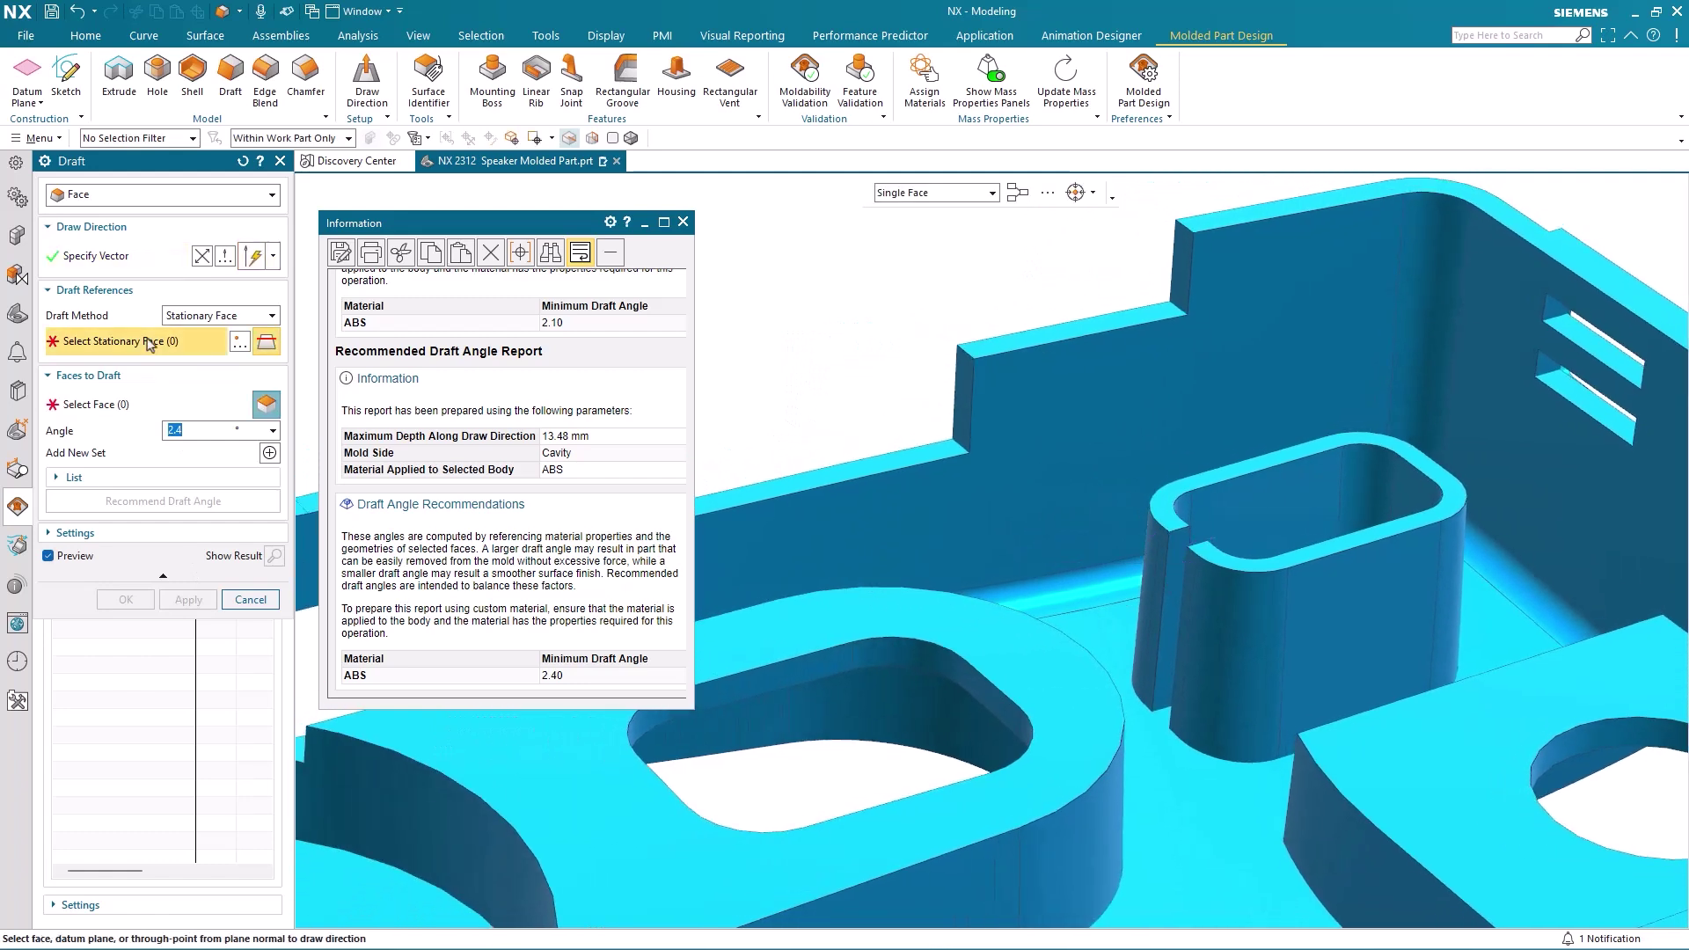
pyautogui.click(866, 620)
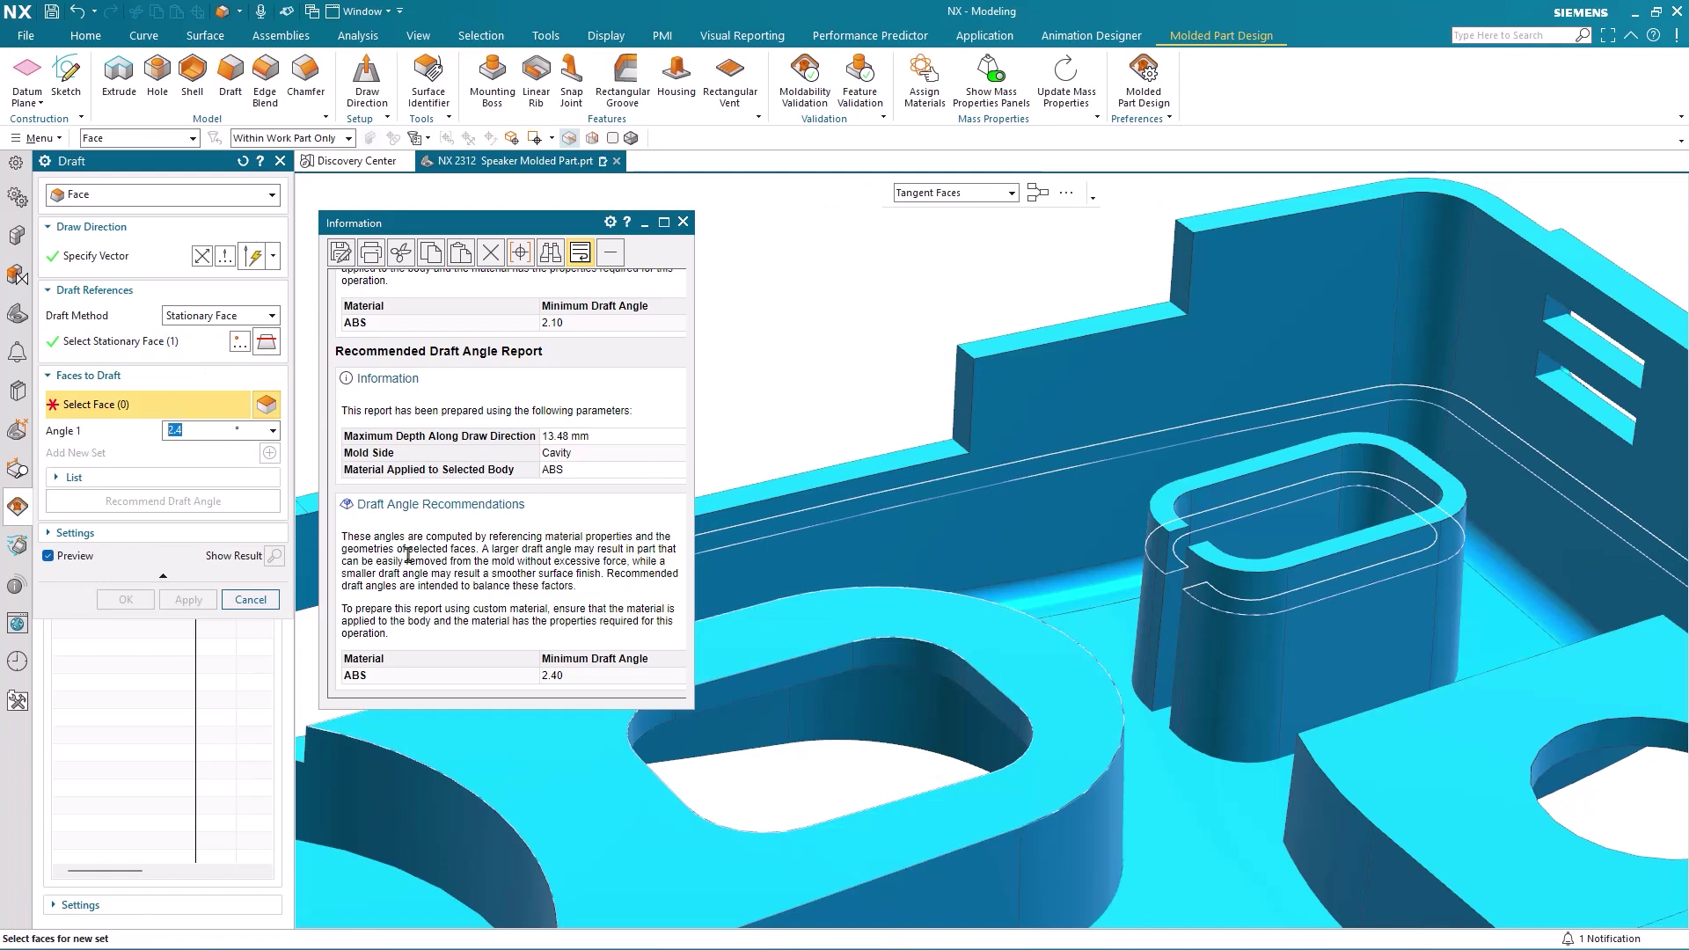
pyautogui.click(792, 673)
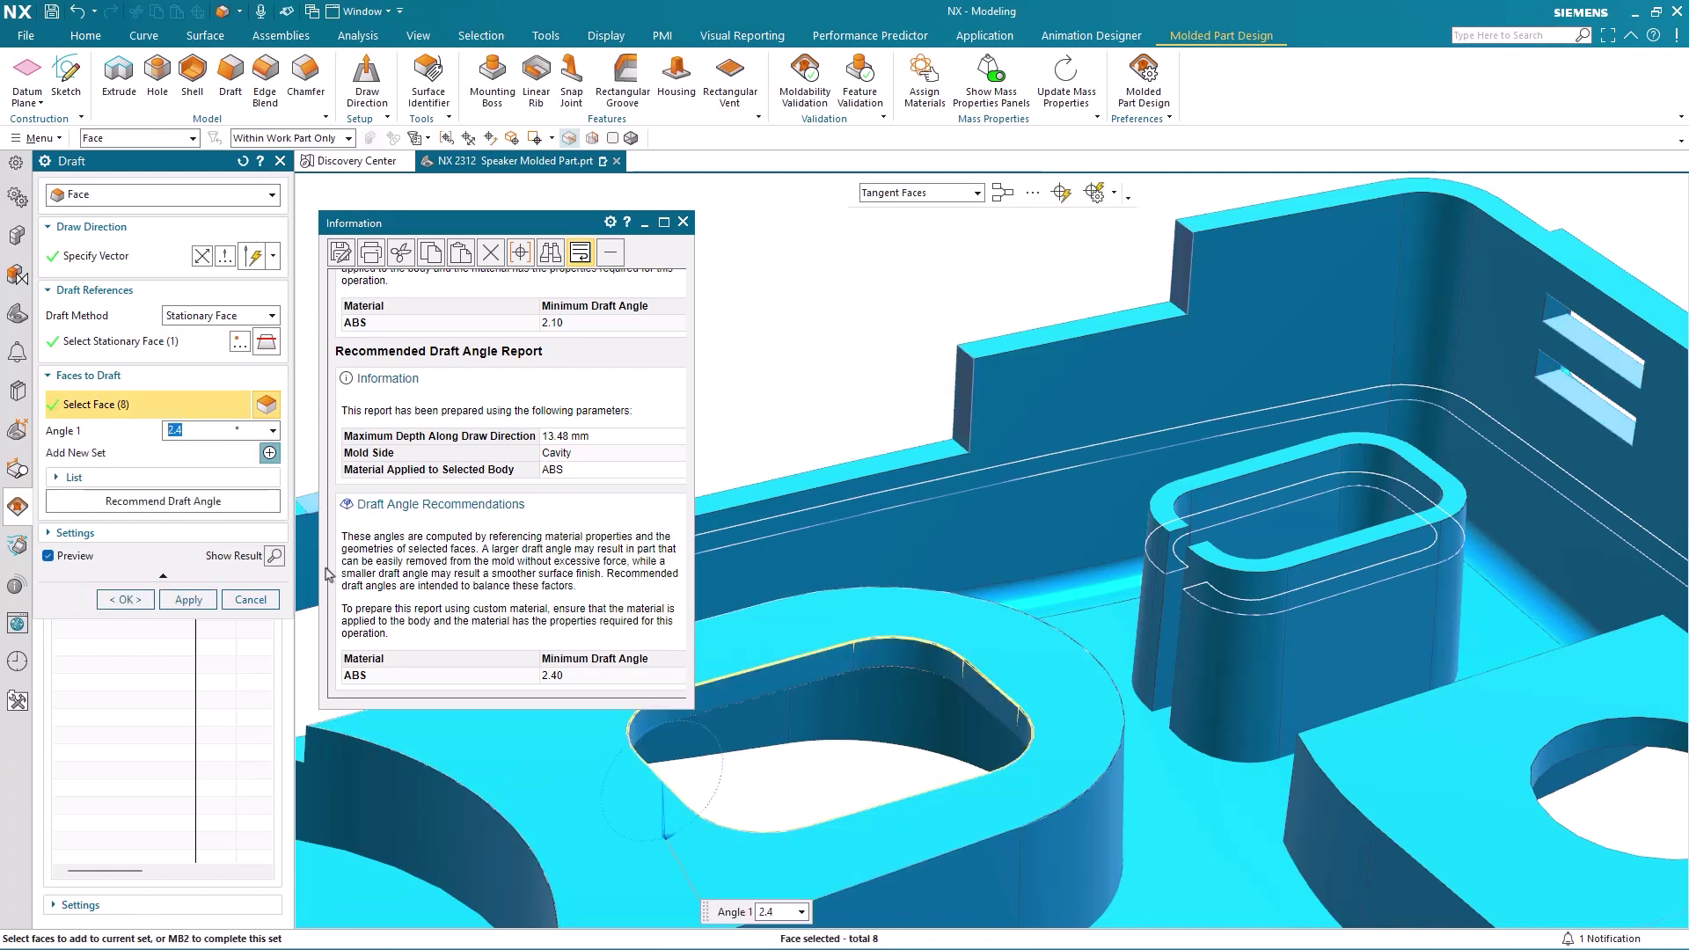
pyautogui.click(198, 503)
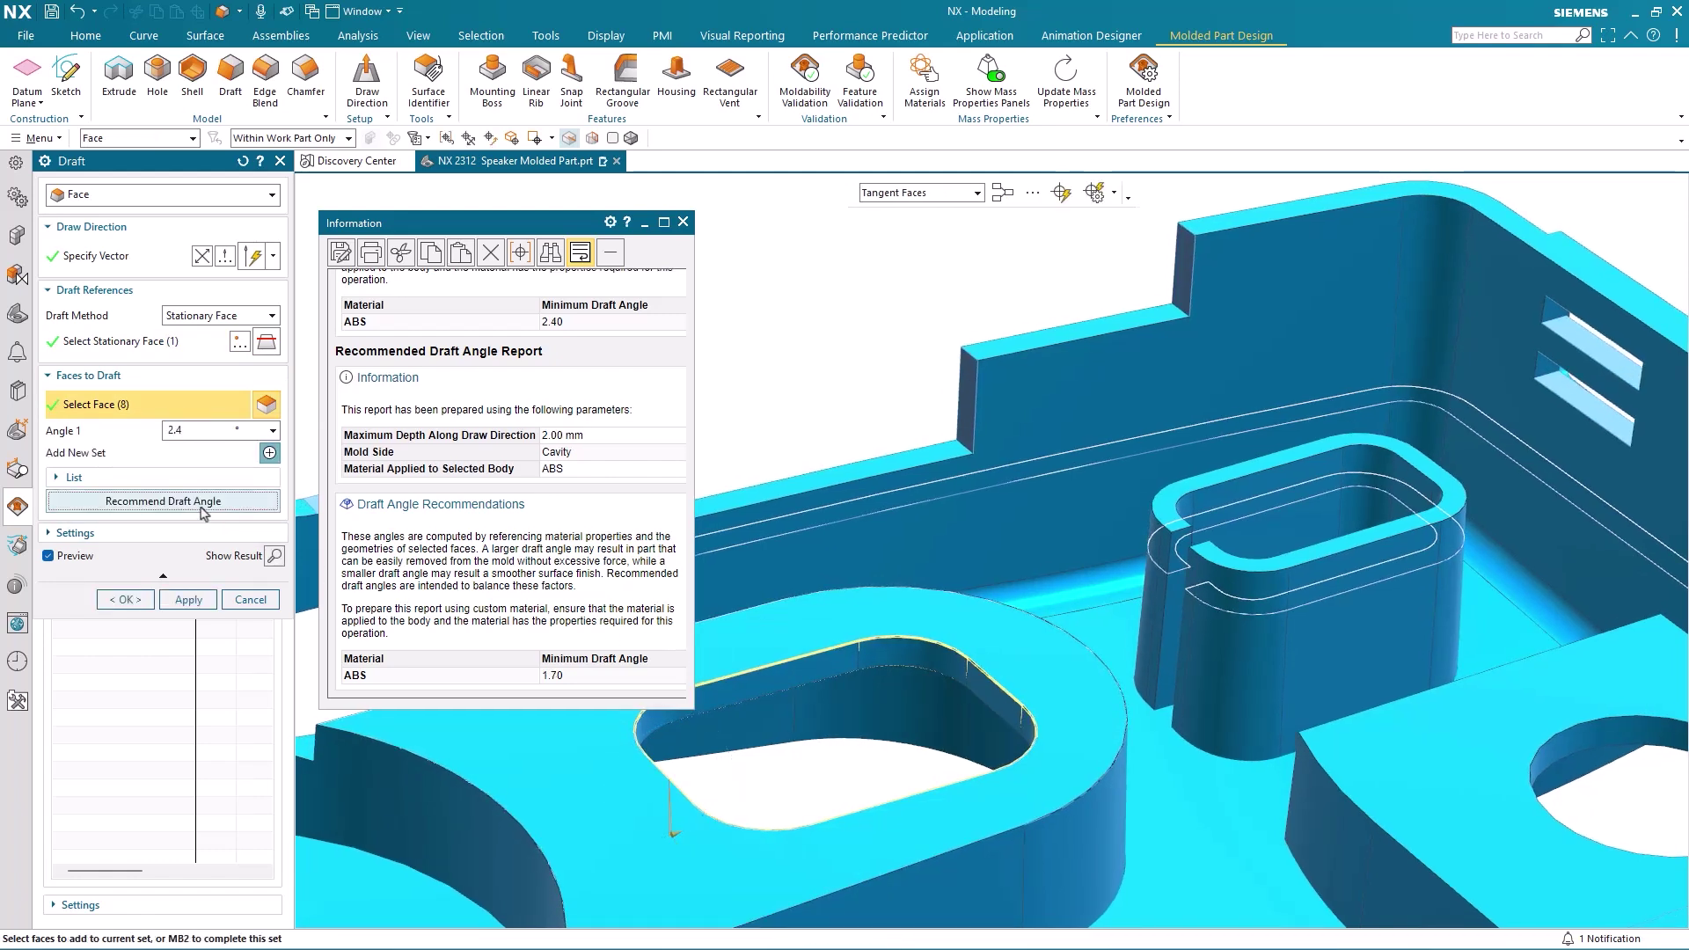
pyautogui.doubleClick(198, 429)
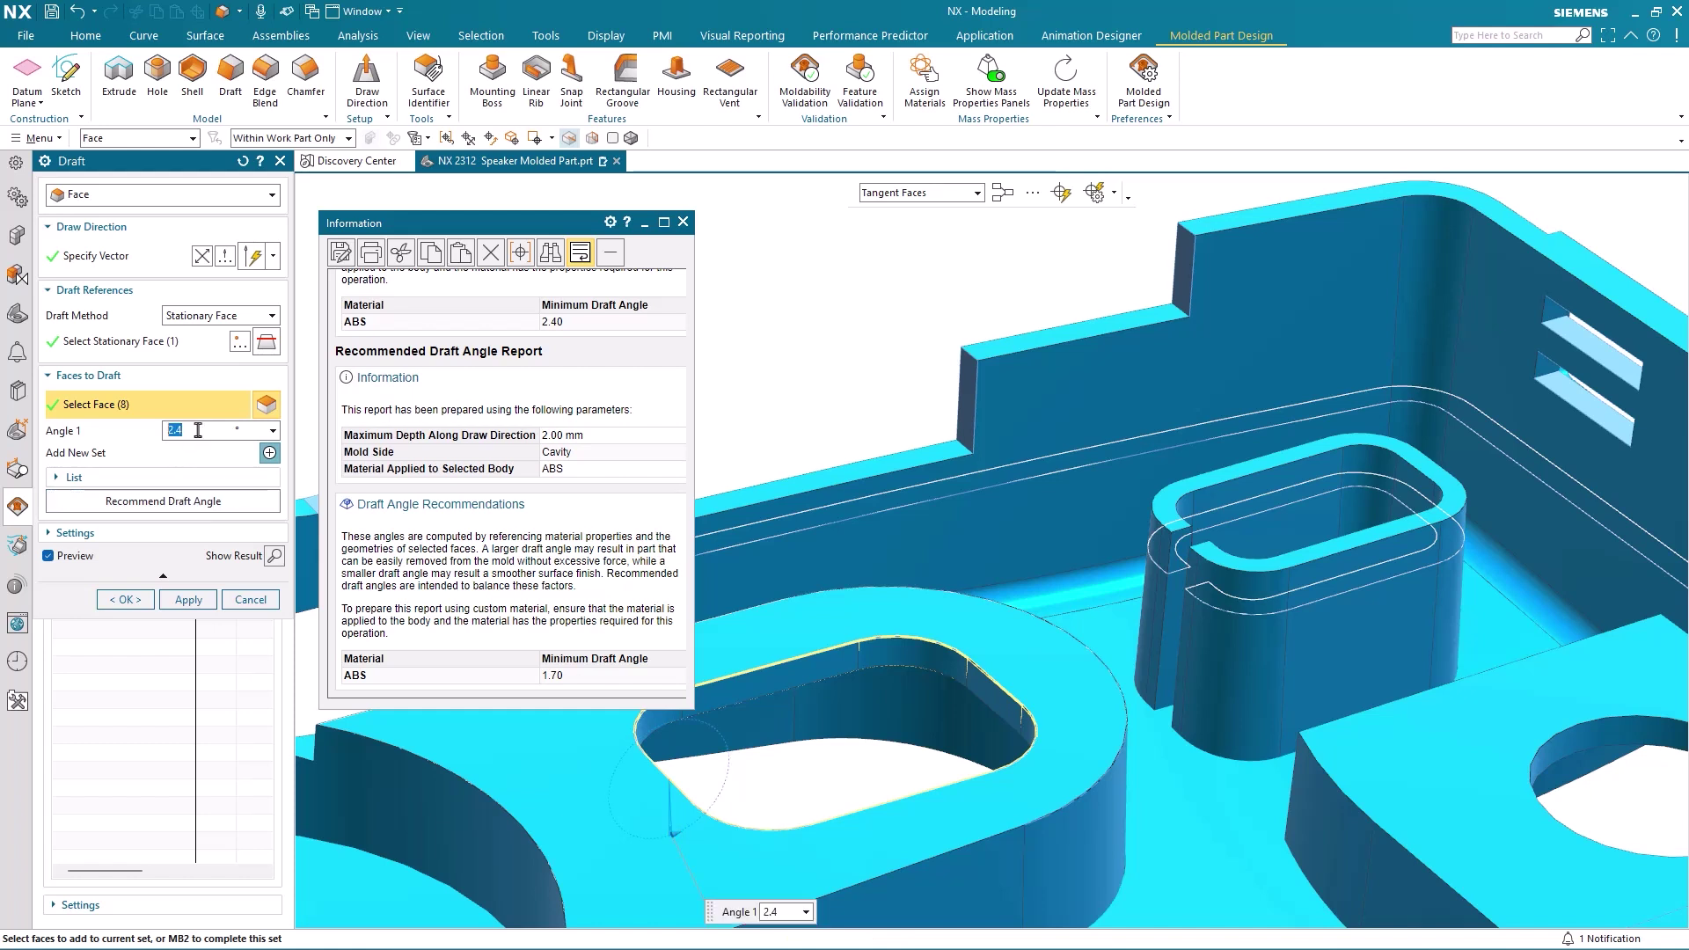
pyautogui.write('1.')
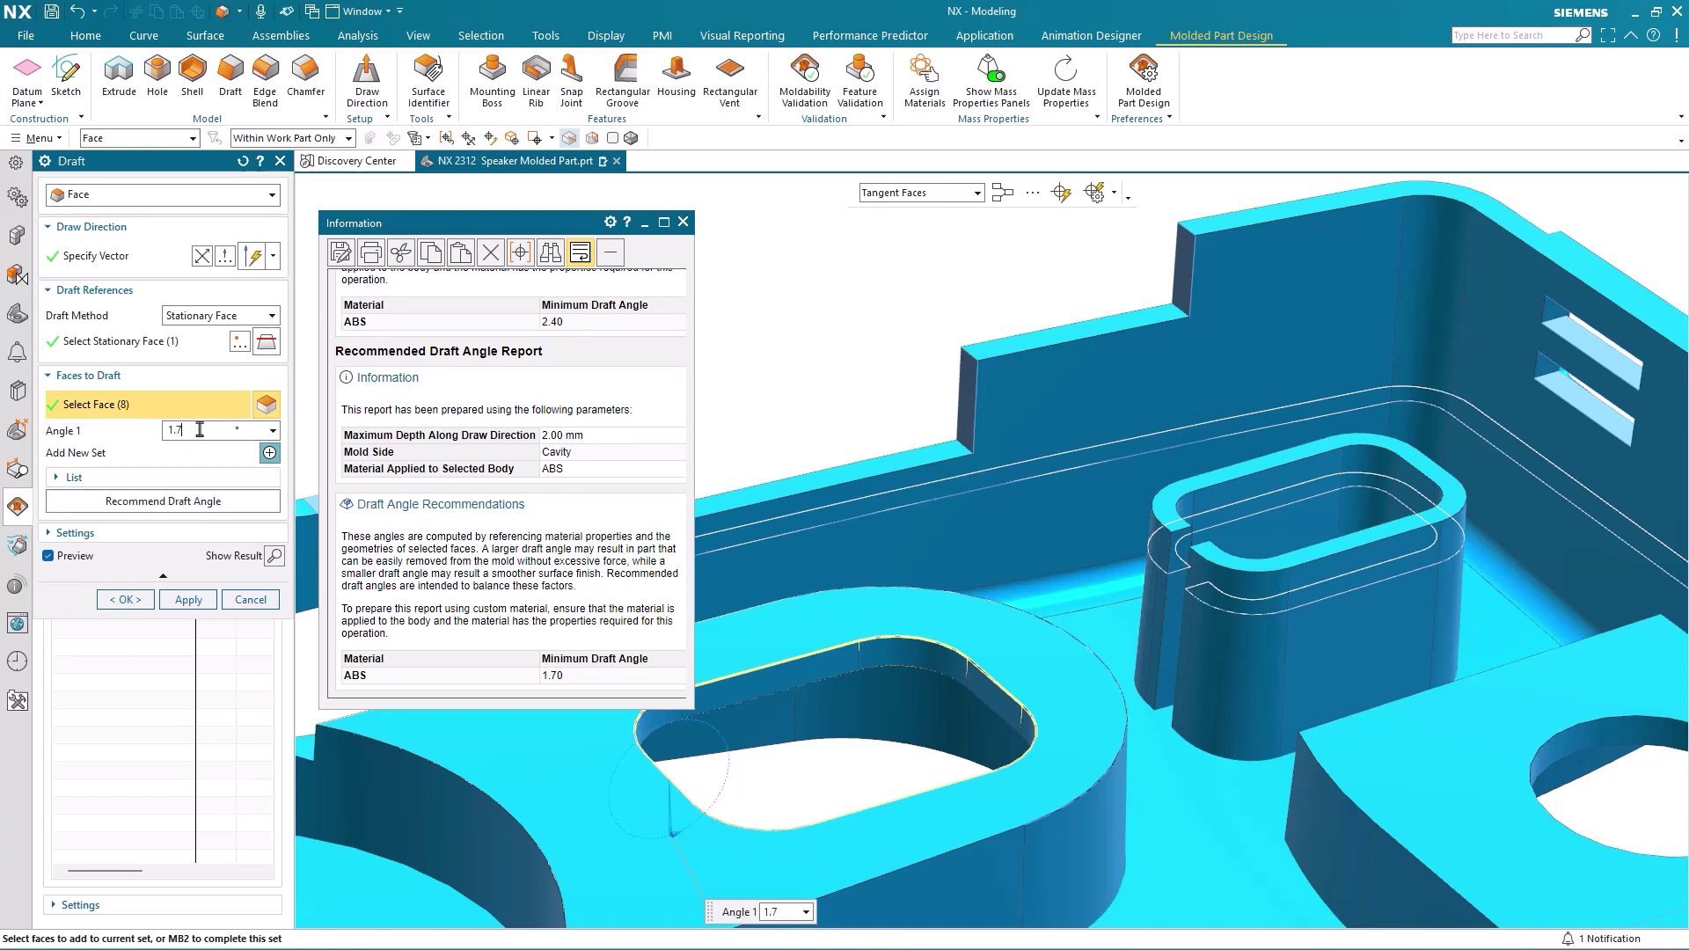
pyautogui.write('7')
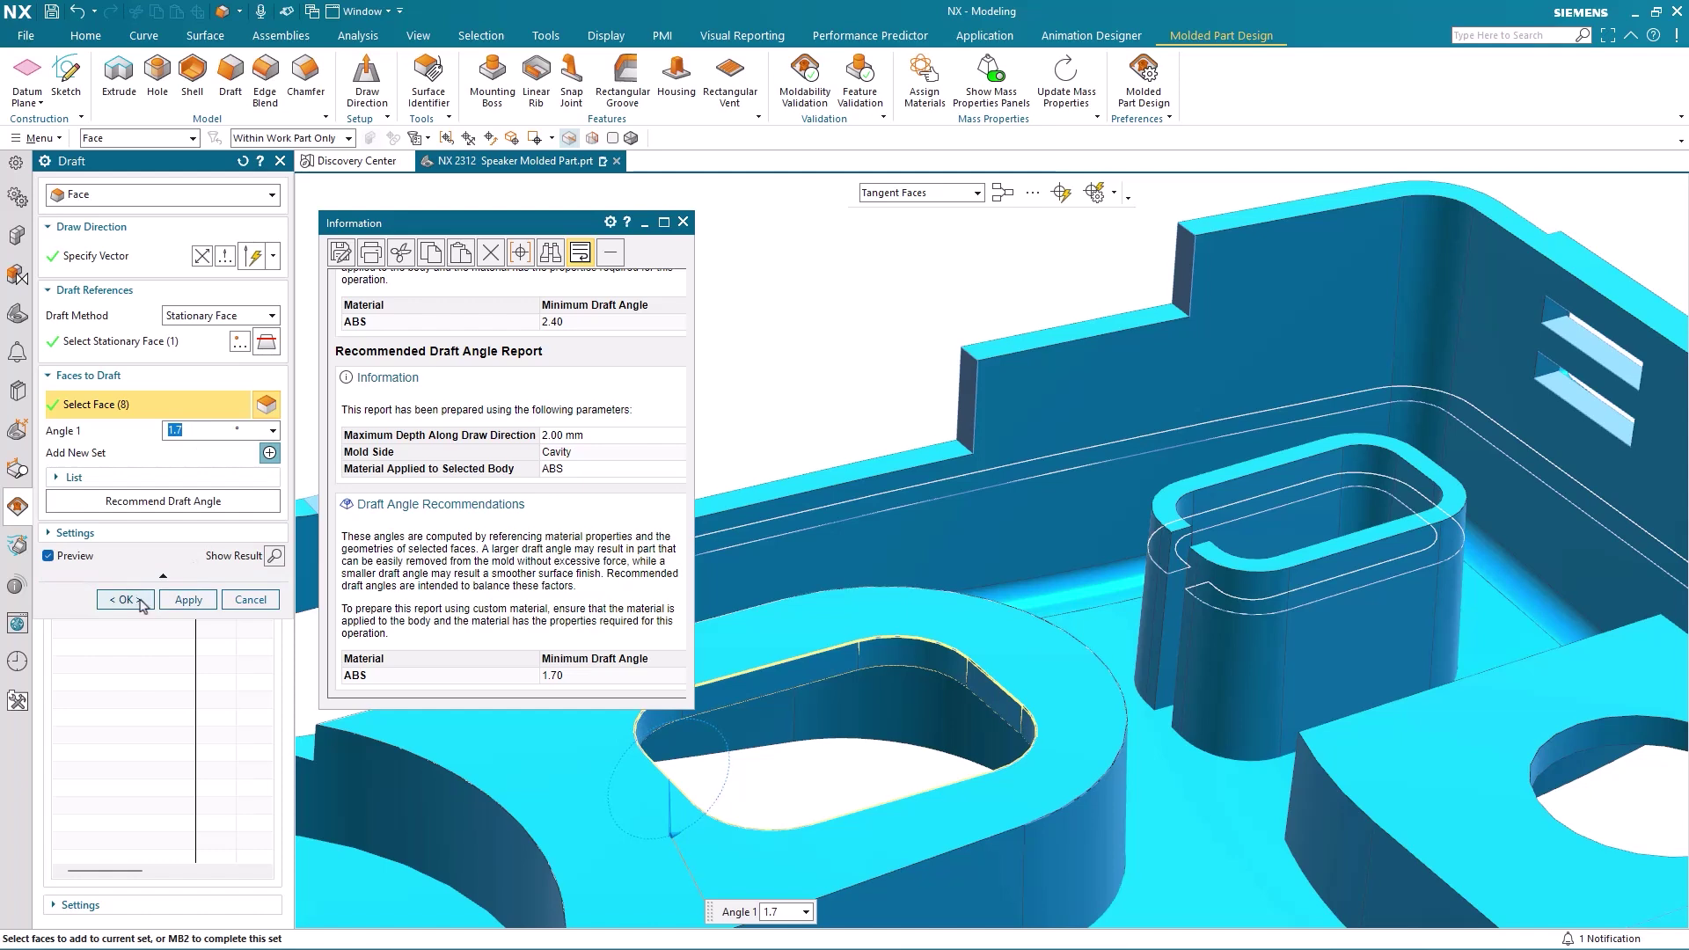
# Step: Confirm the 1.7° slot draft, close the report, and update the moldability validation
pyautogui.click(126, 599)
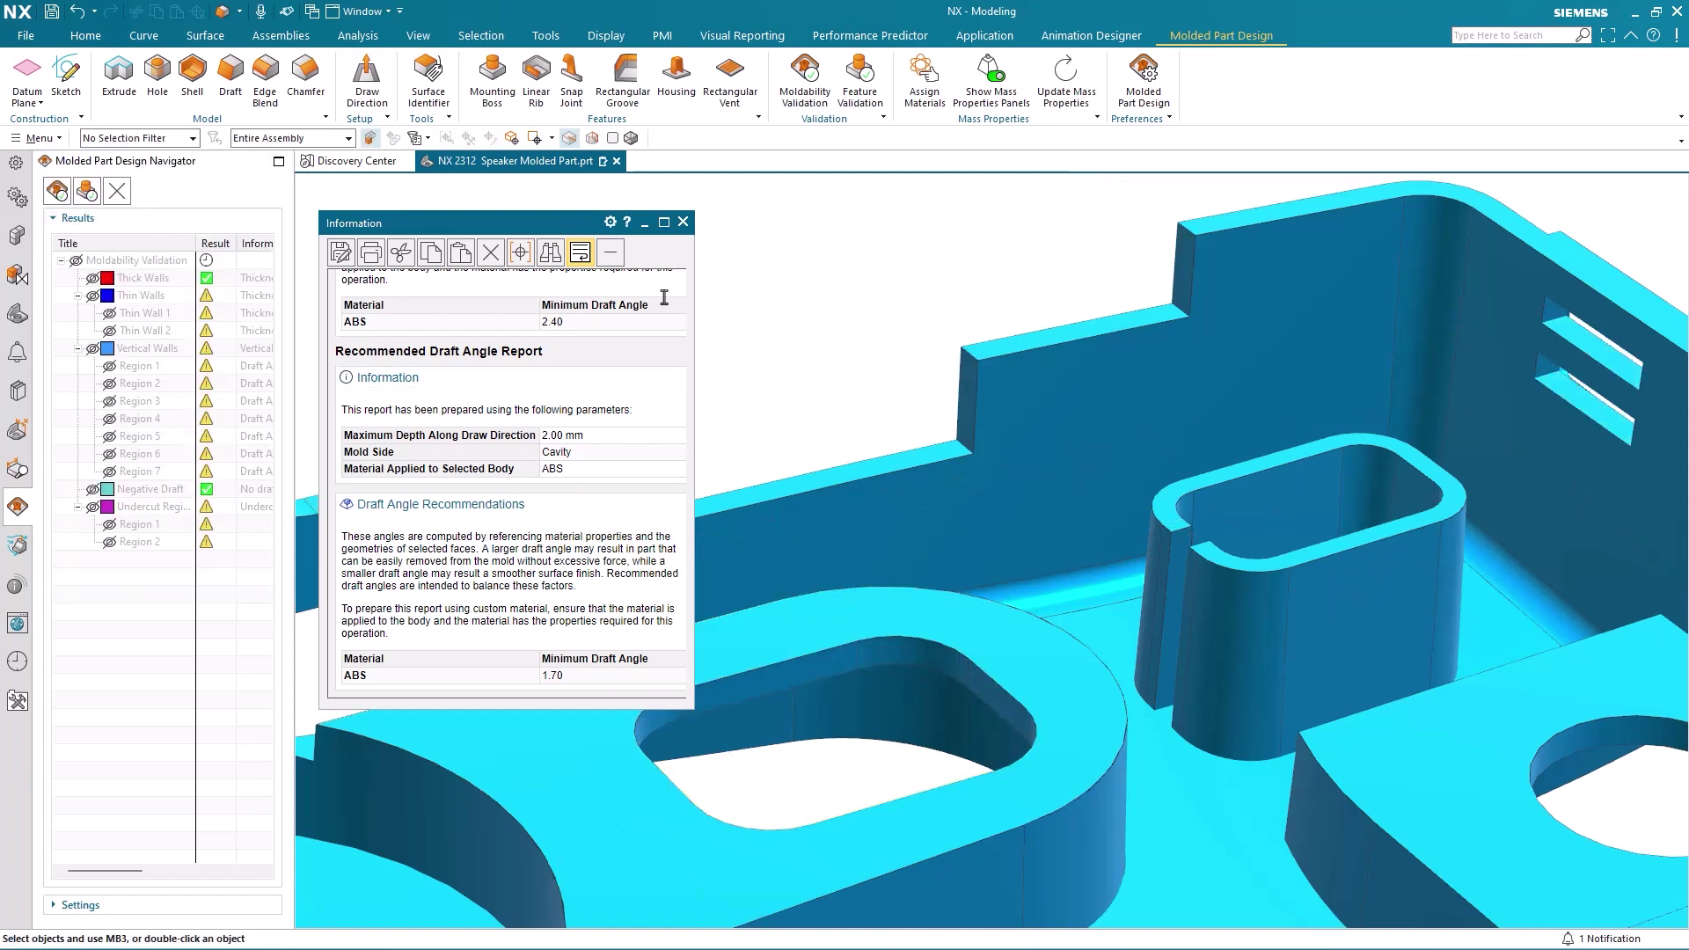
pyautogui.click(682, 221)
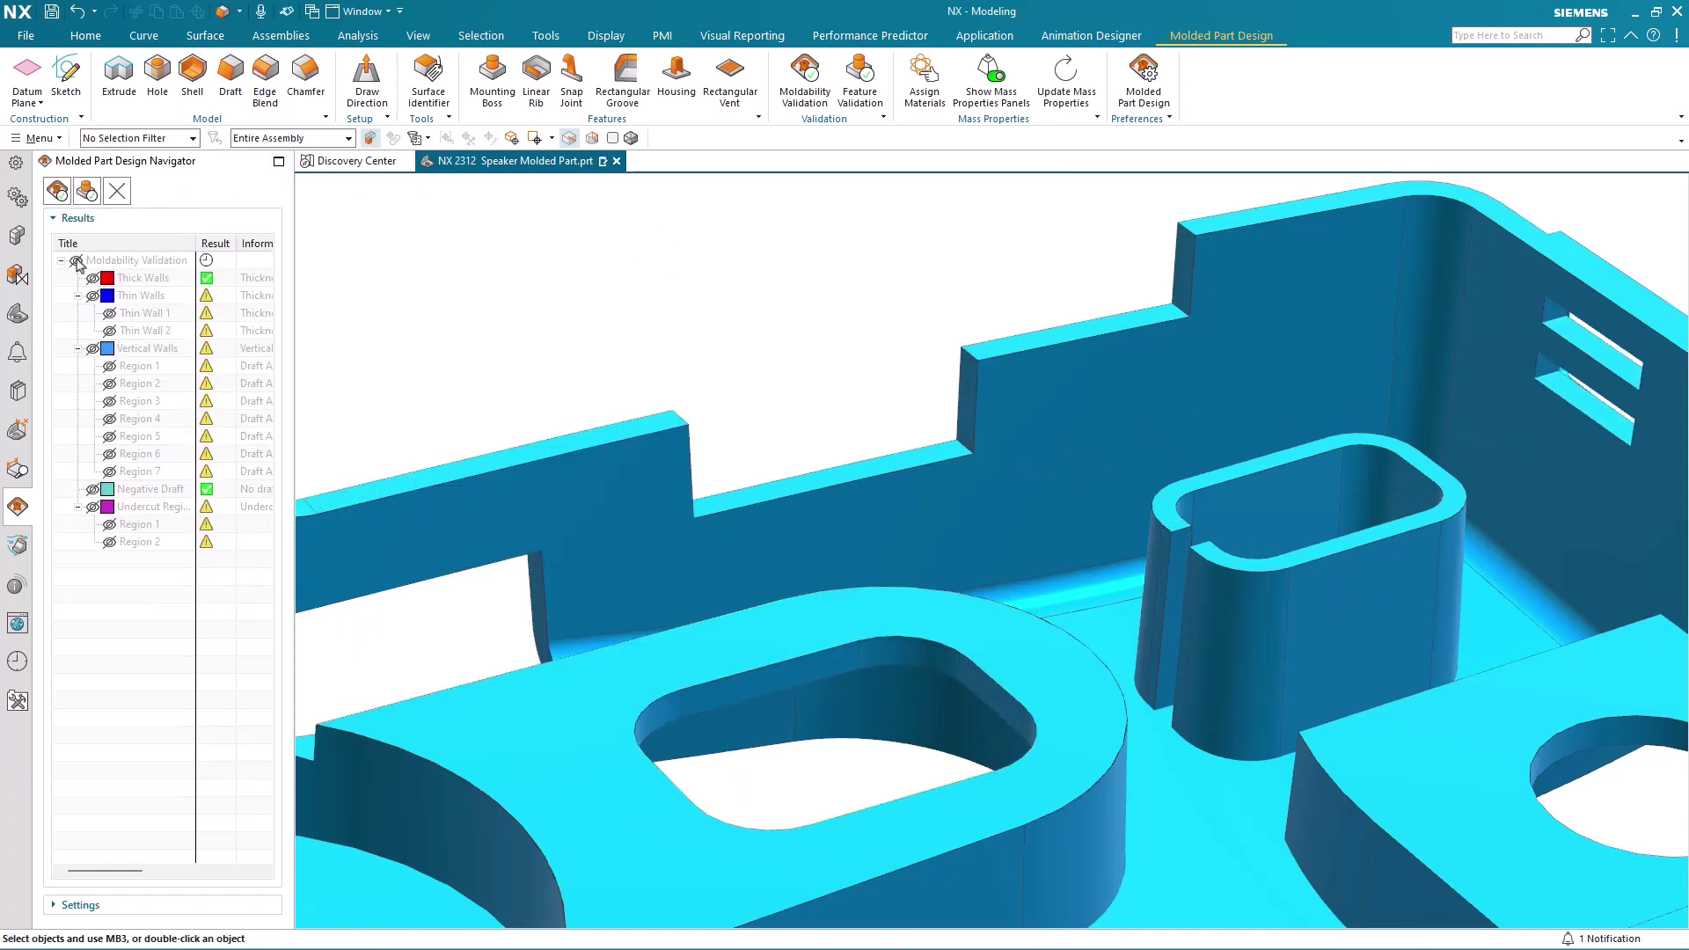
pyautogui.click(78, 262)
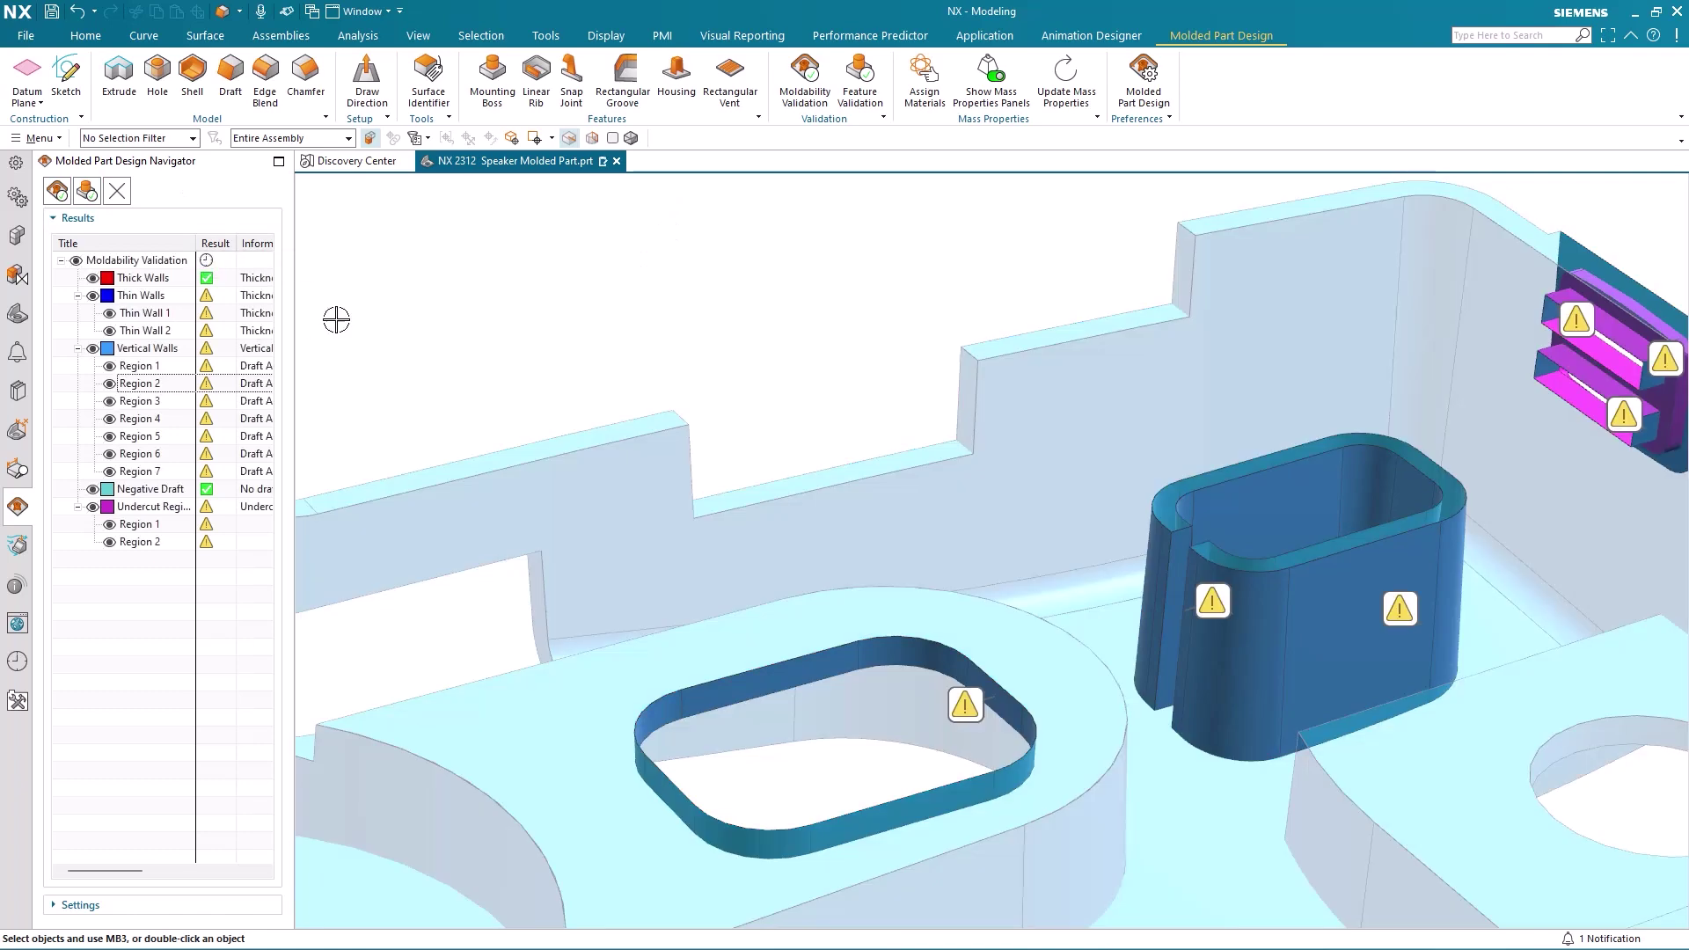
pyautogui.rightClick(207, 262)
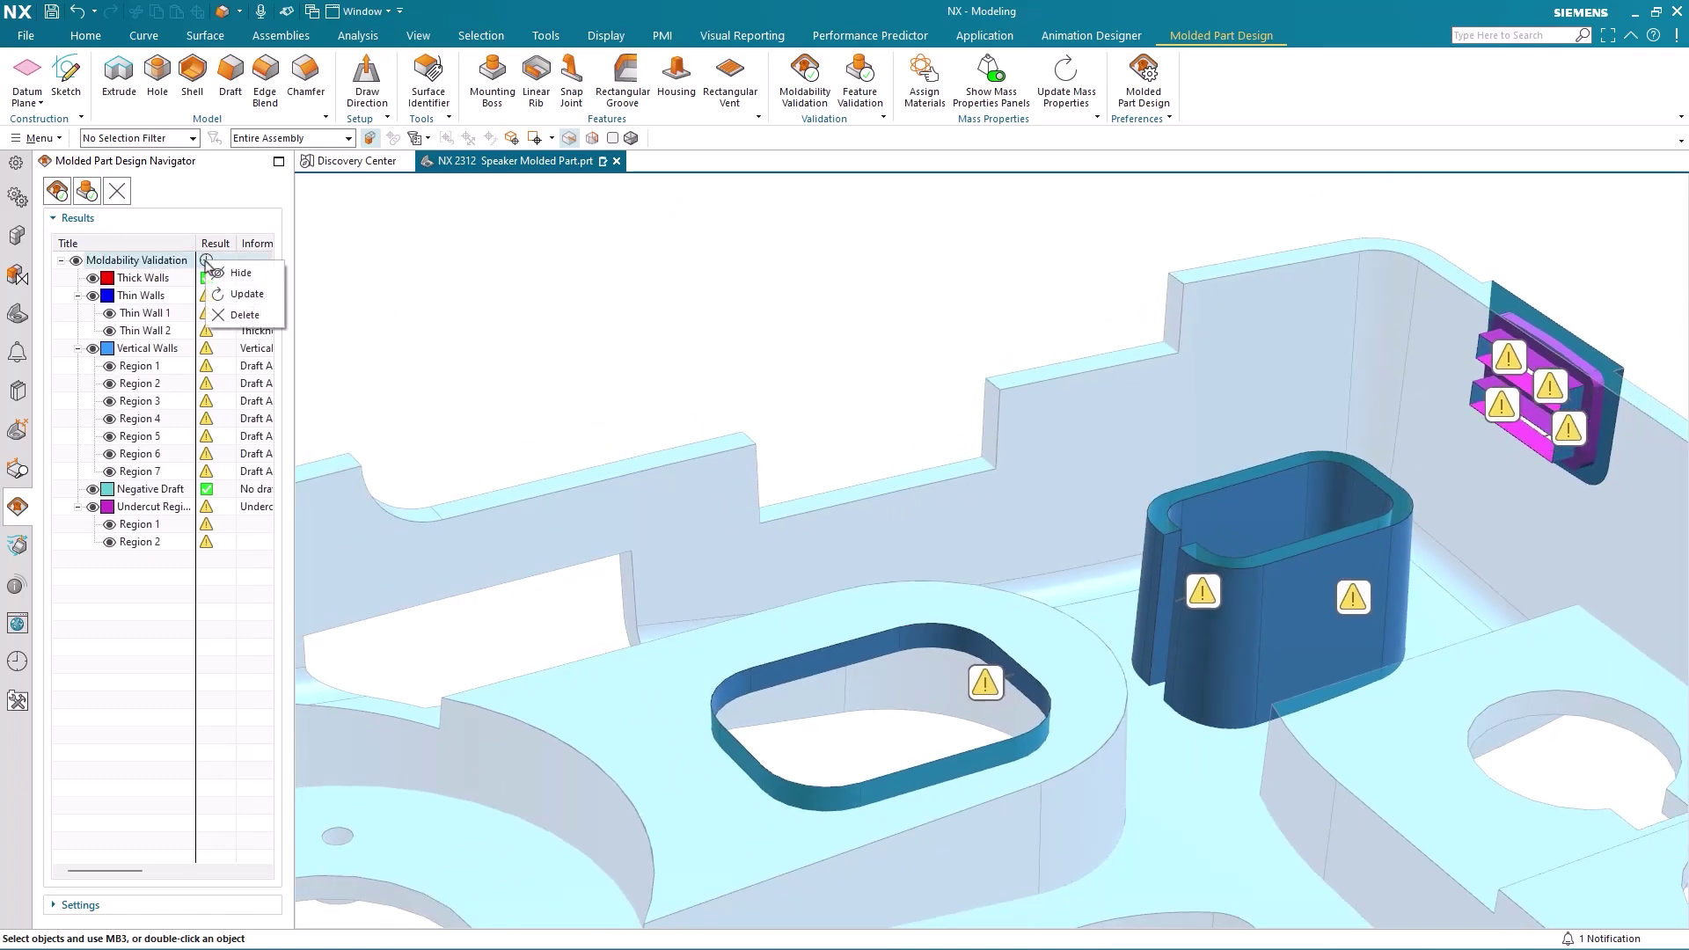
pyautogui.click(242, 293)
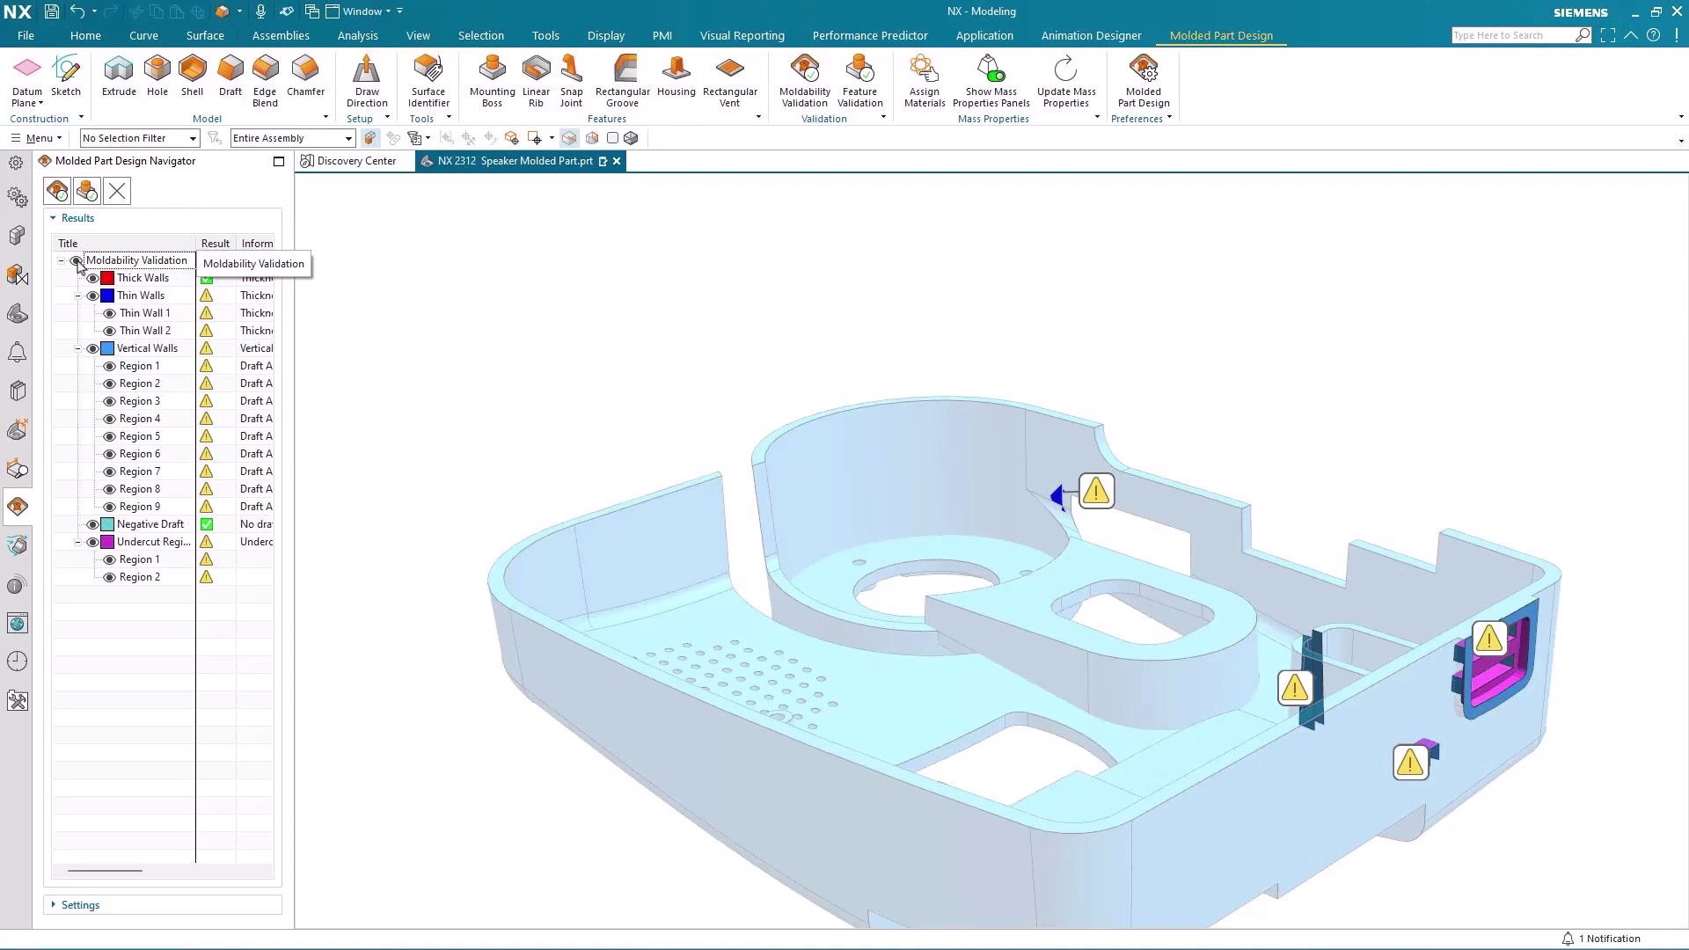
# Step: Hide the moldability validation markings and show the Speaker Molded Part in the Assembly Navigator
pyautogui.click(75, 261)
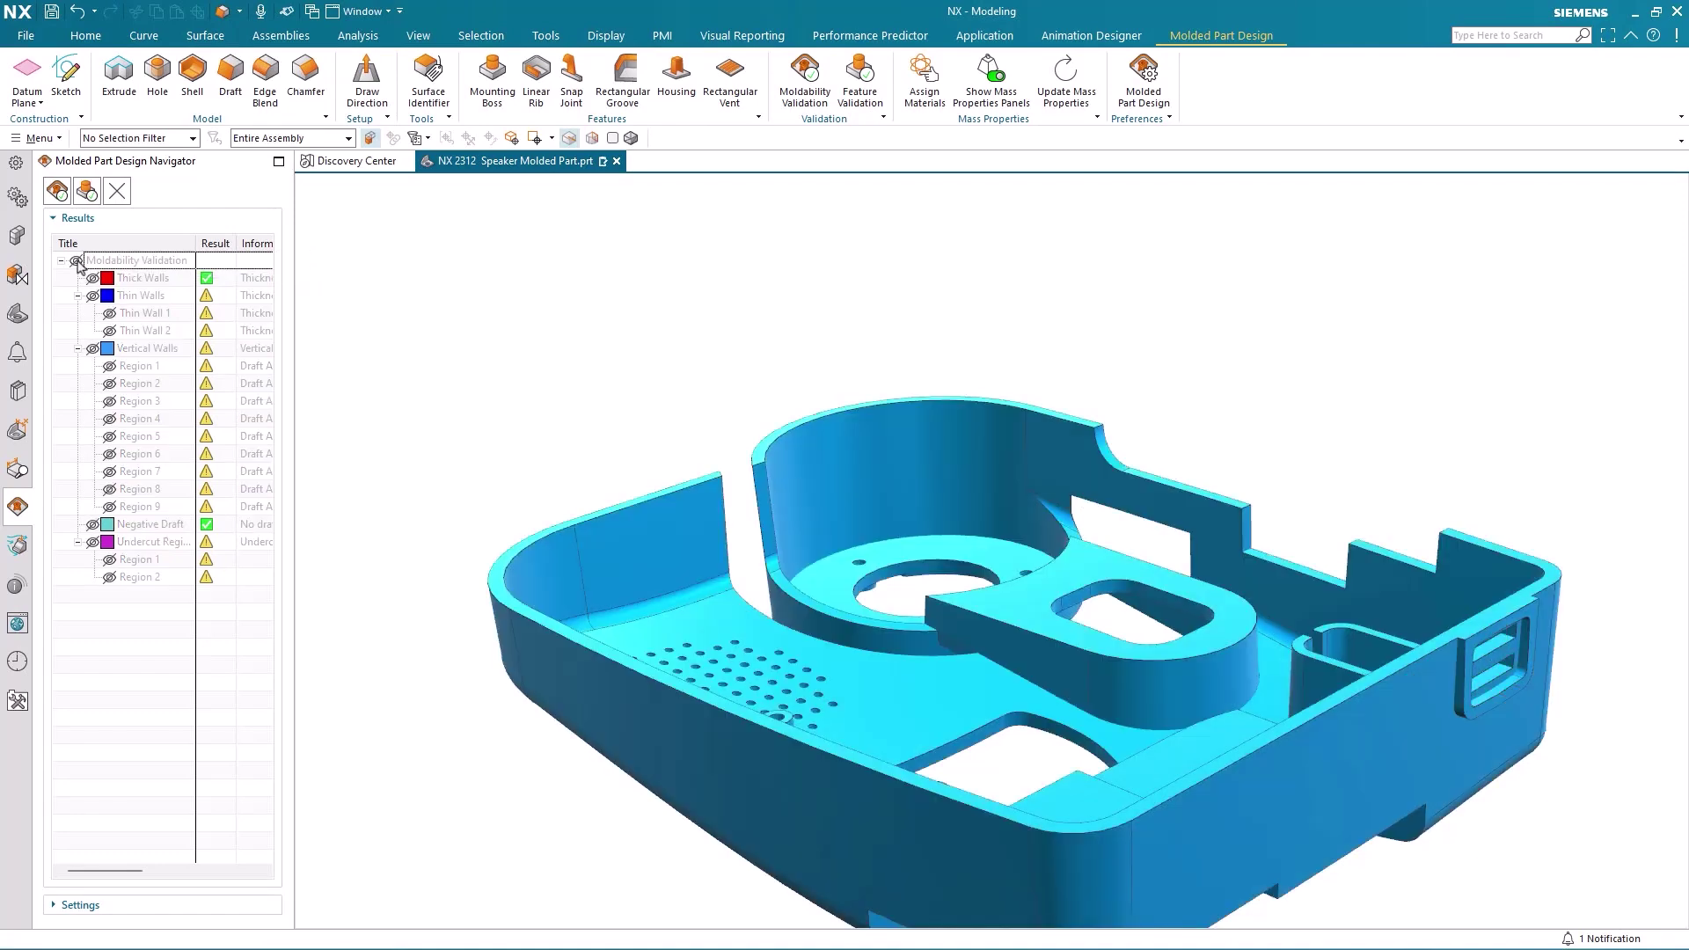
pyautogui.click(16, 236)
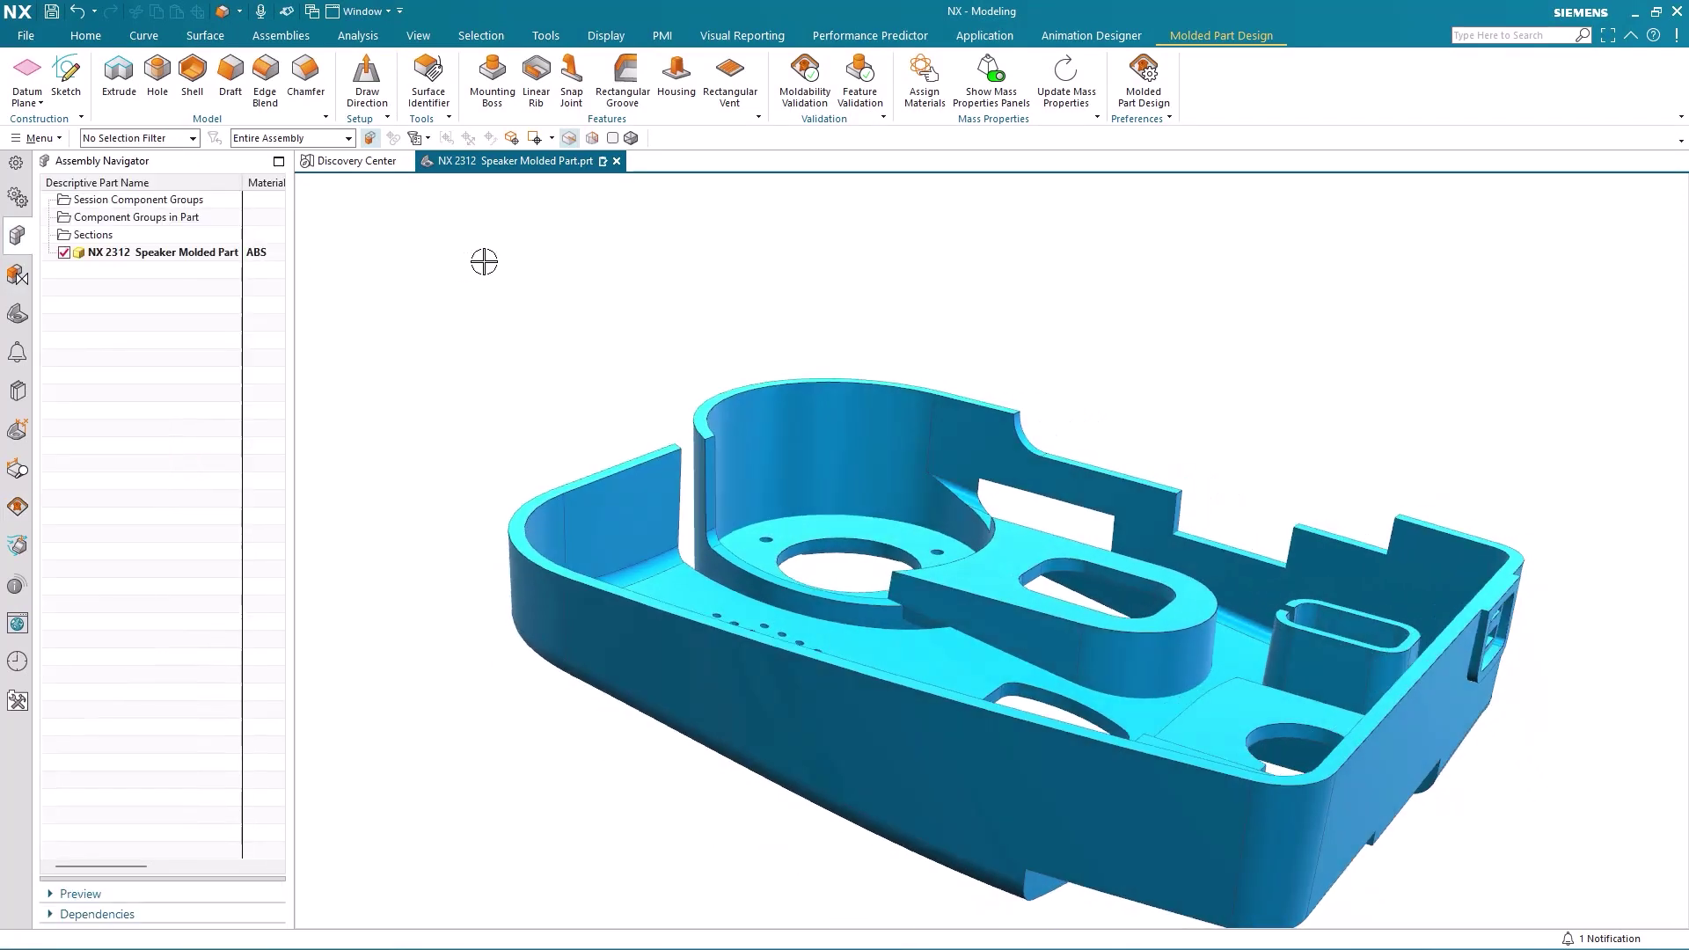